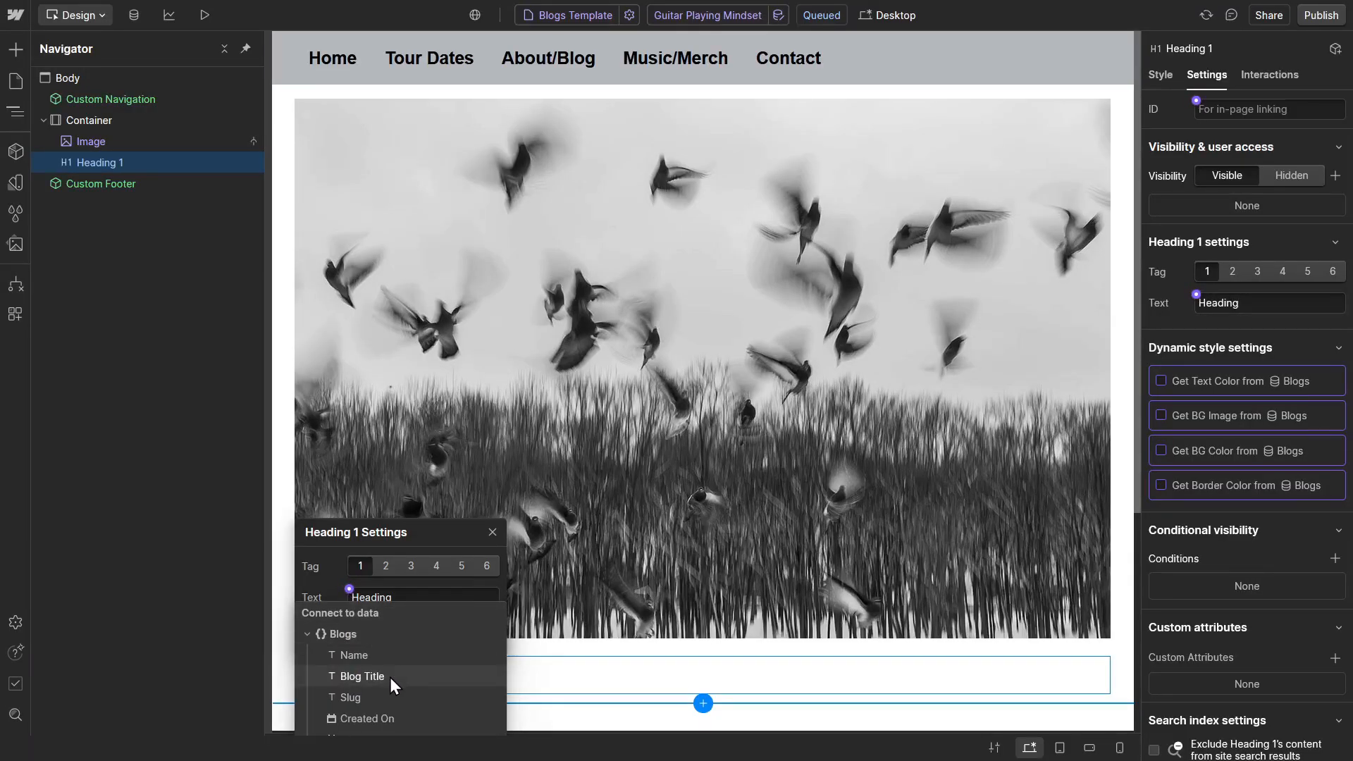
Step: Connect the Heading 1 text on the Blogs Template to the Blog Title field and close its settings
{"action": "left_click", "coordinate": [389, 678]}
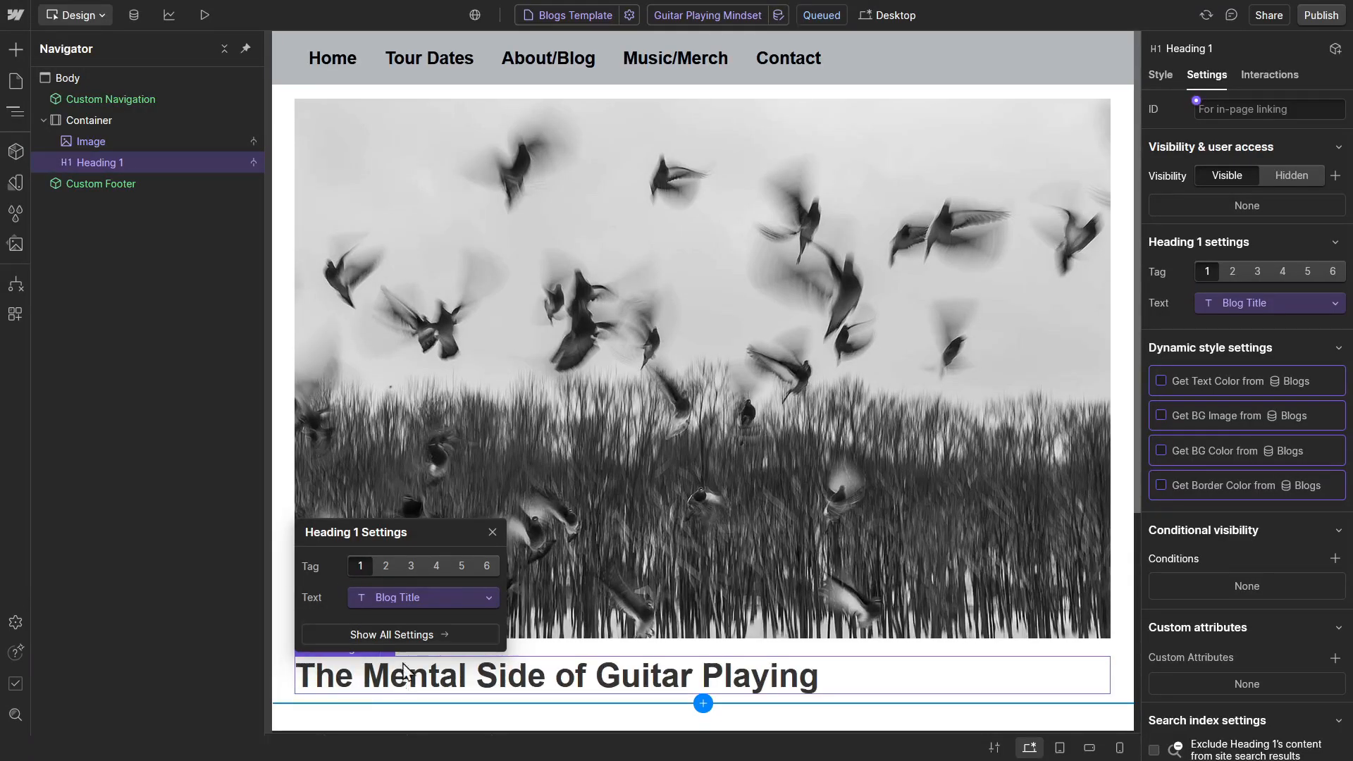
{"action": "left_click", "coordinate": [491, 534]}
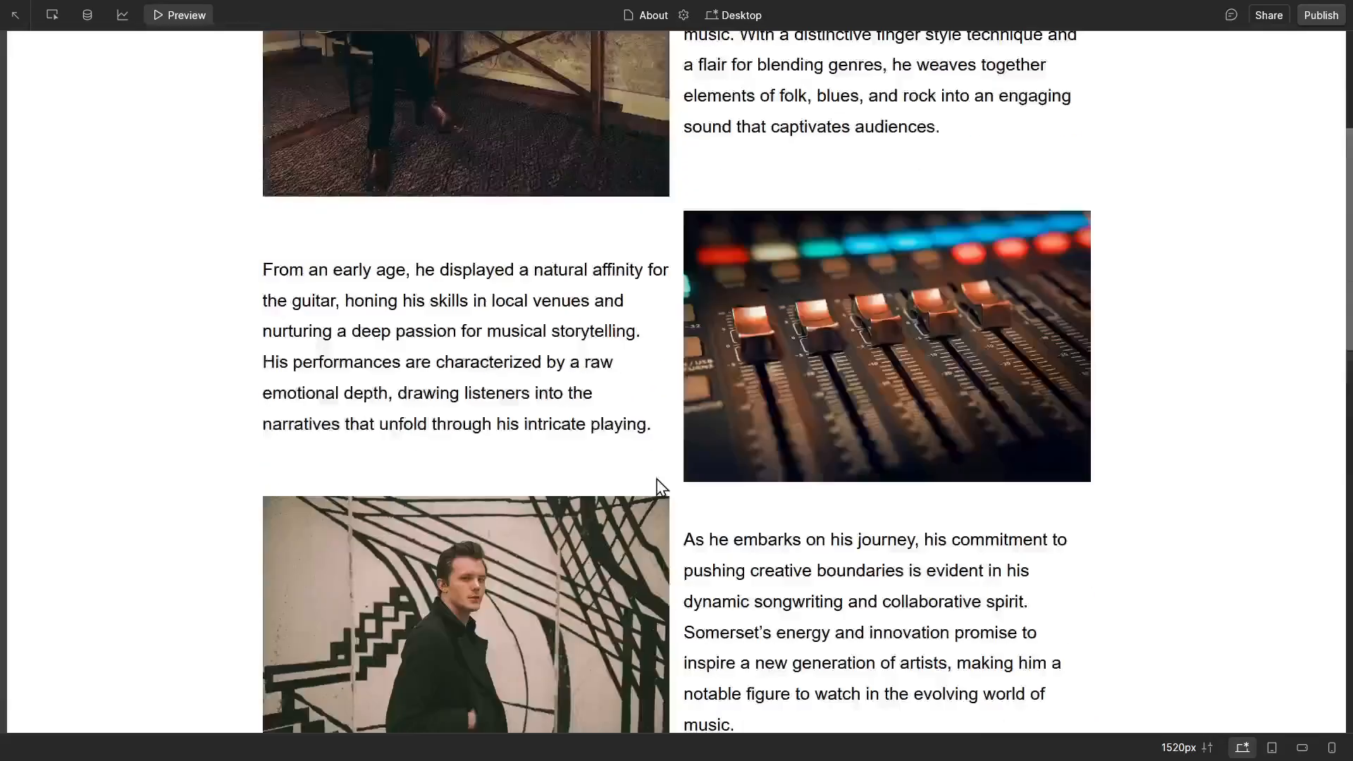
Step: Preview the Blogs section of the About page and open the Essential Gear for Every Guitarist entry
{"action": "scroll", "coordinate": [661, 486], "scroll_direction": "down", "scroll_amount": 9}
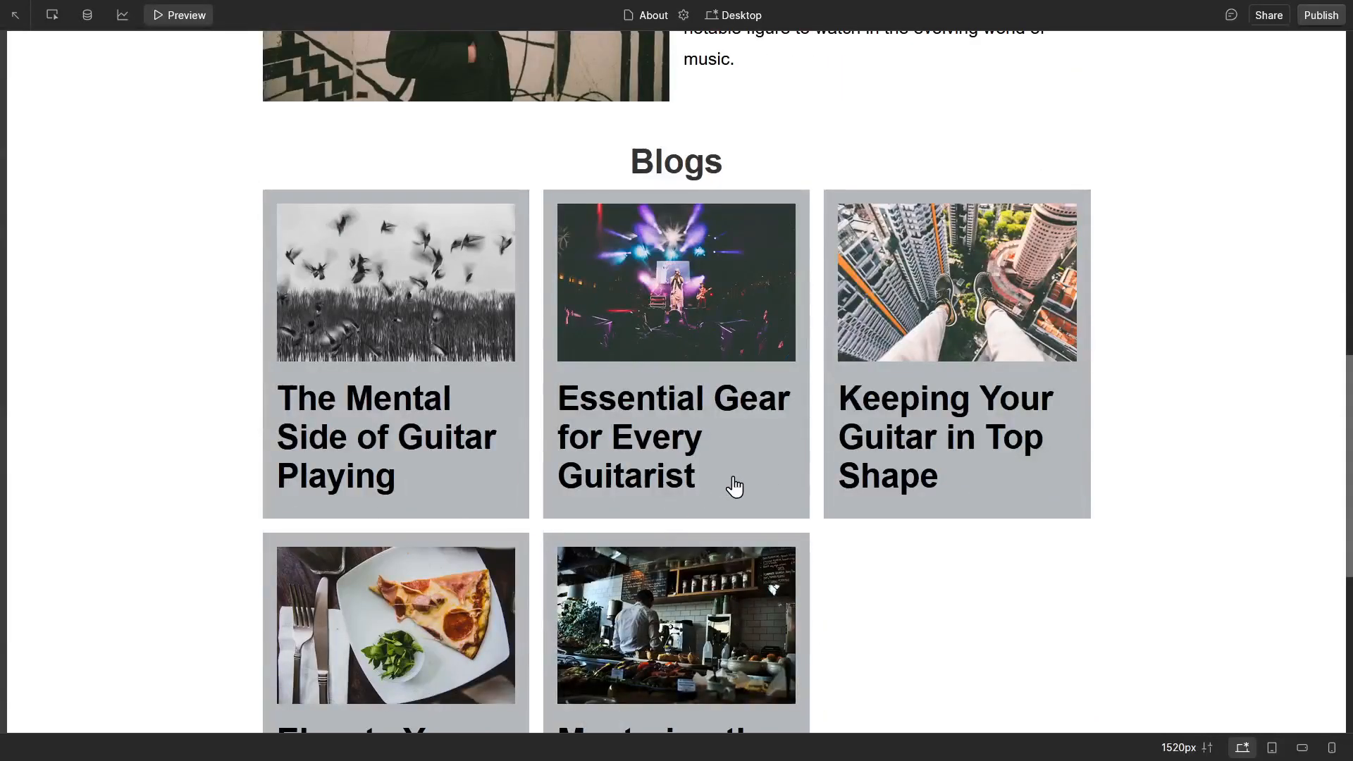
{"action": "left_click", "coordinate": [731, 482]}
{"action": "mouse_move", "coordinate": [675, 67]}
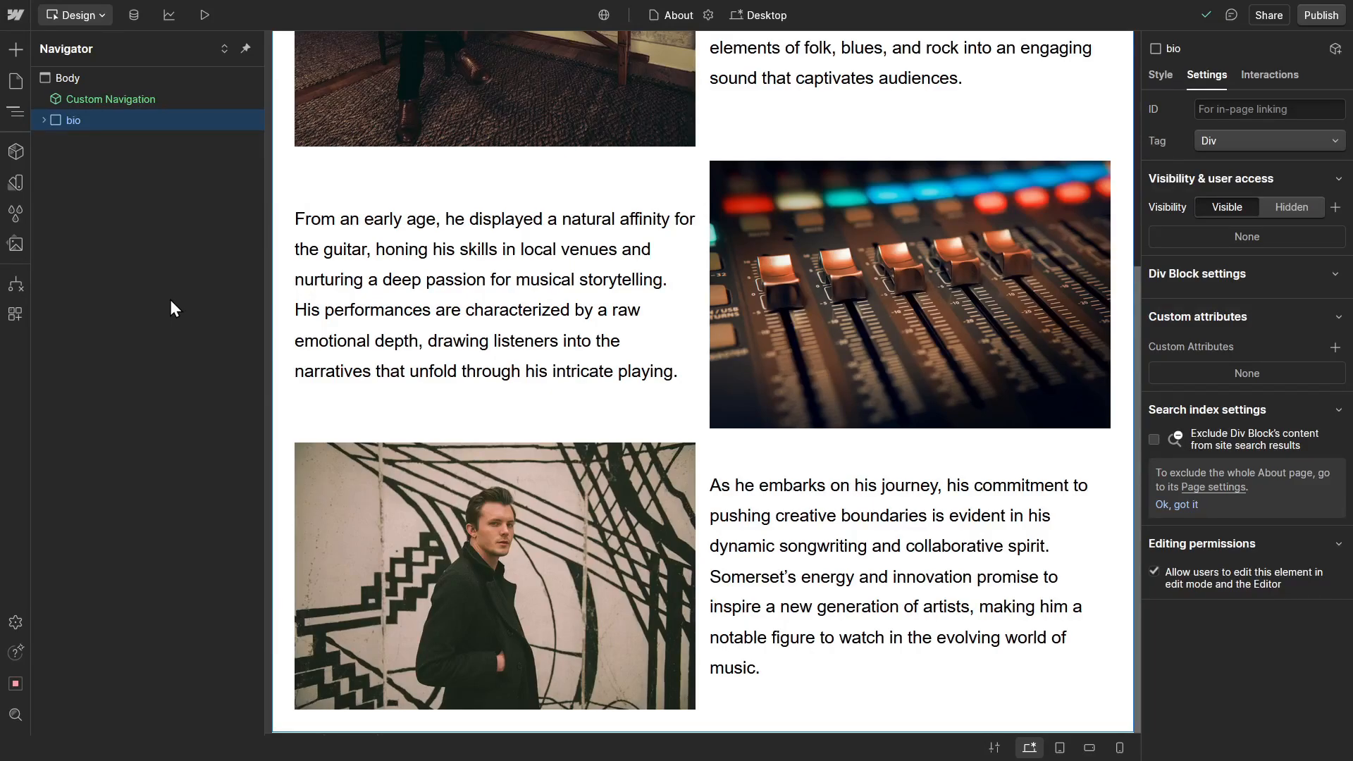
Step: Start a new CMS collection and name it "blogs"
{"action": "left_click", "coordinate": [133, 15]}
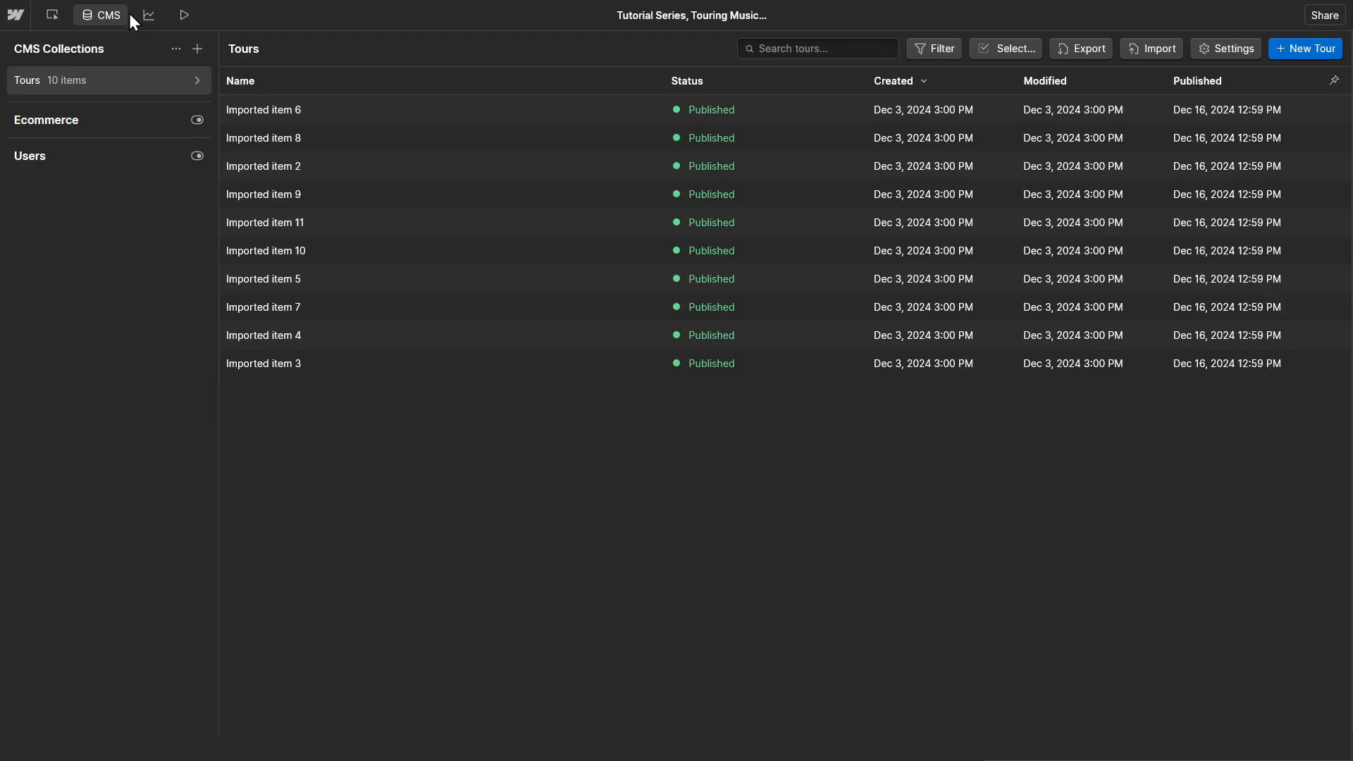
{"action": "left_click", "coordinate": [199, 49]}
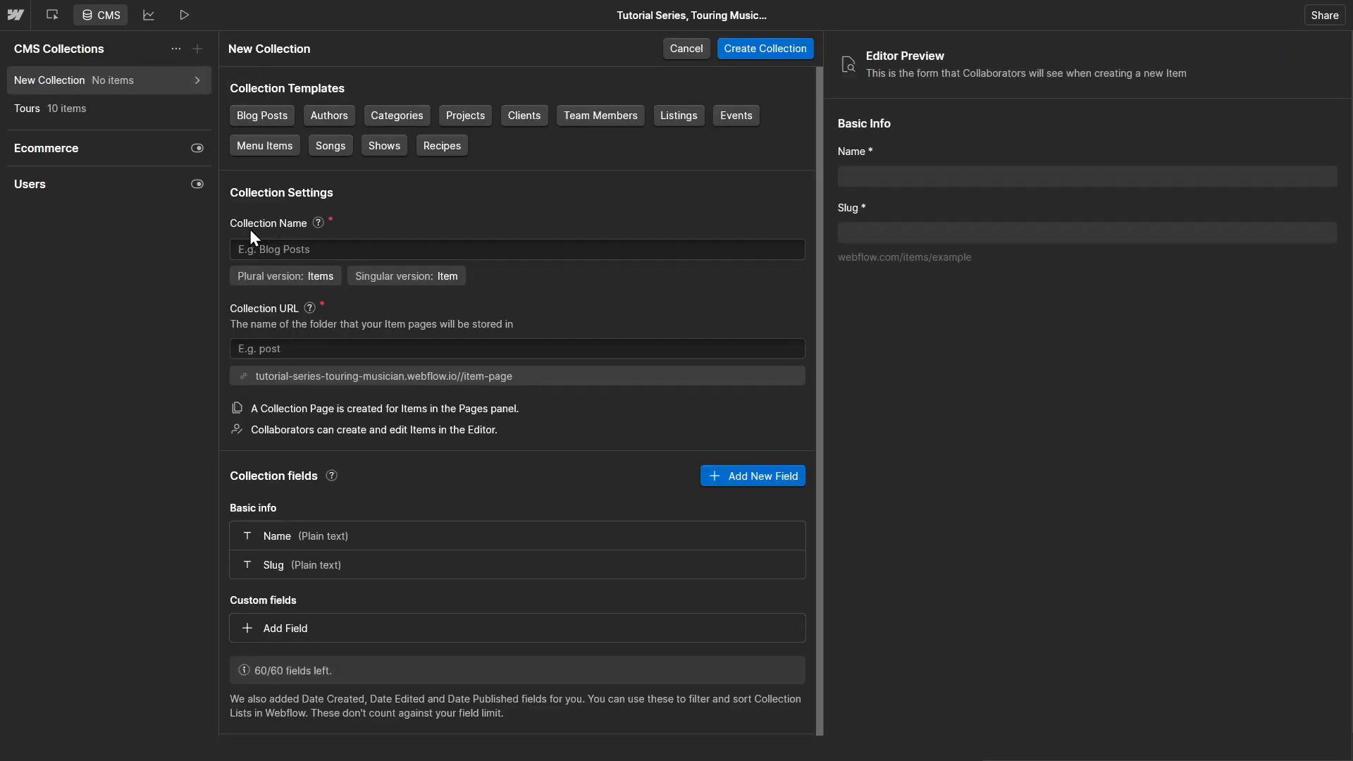
{"action": "left_click", "coordinate": [292, 248]}
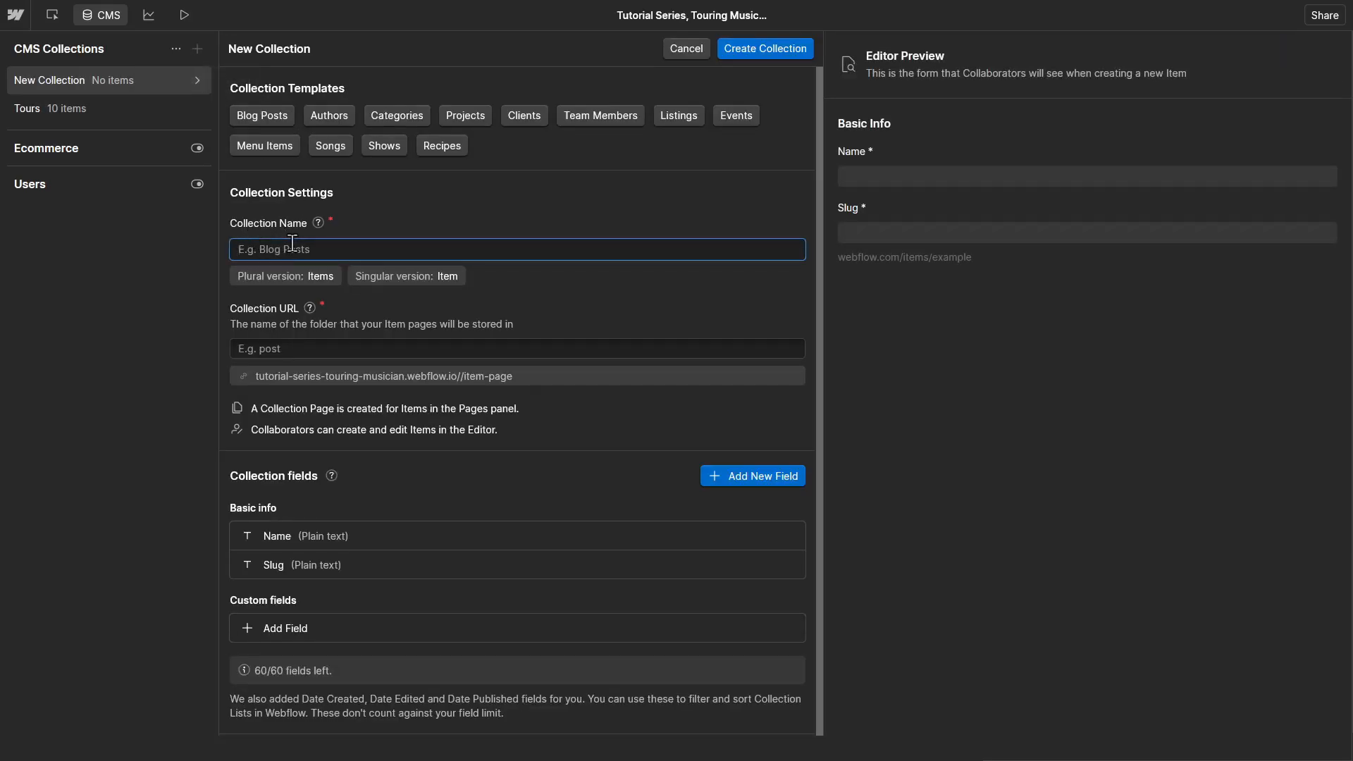
{"action": "type", "text": "blog"}
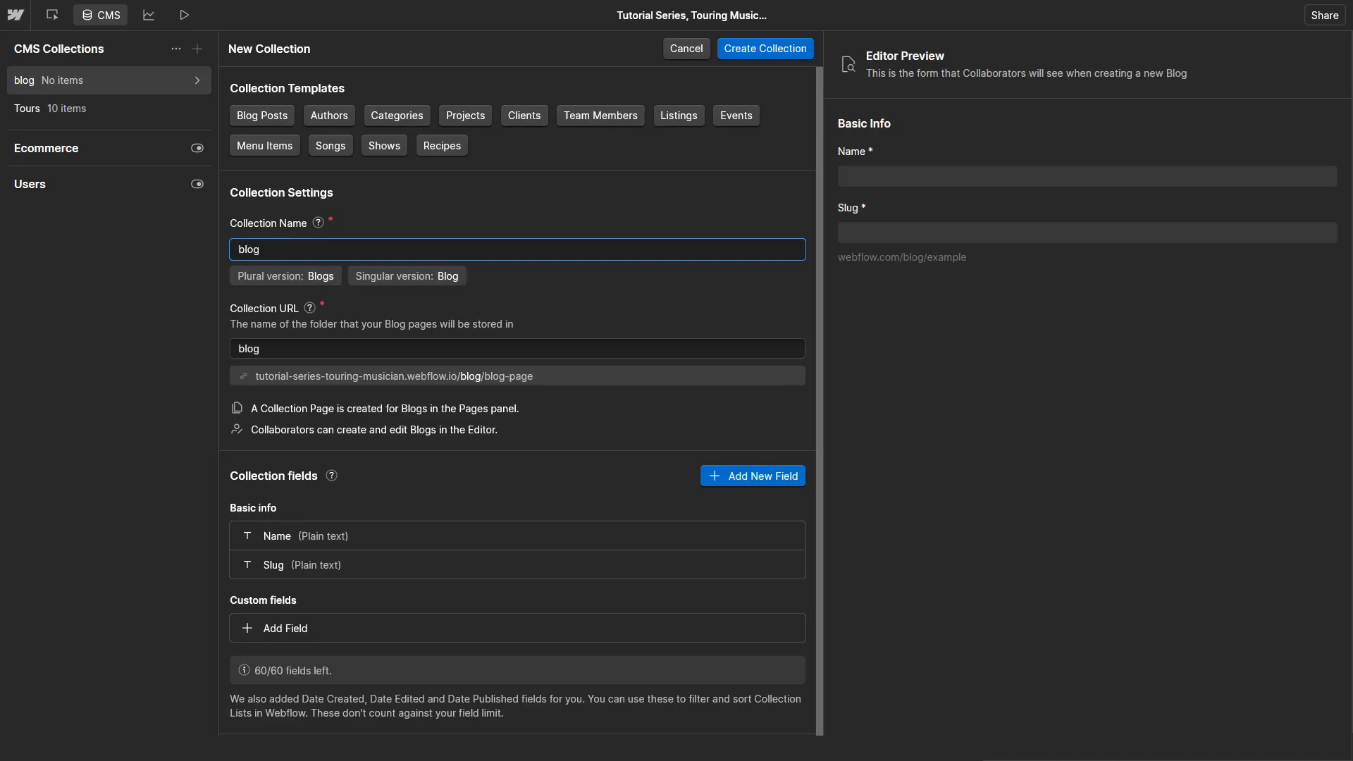
{"action": "type", "text": "s"}
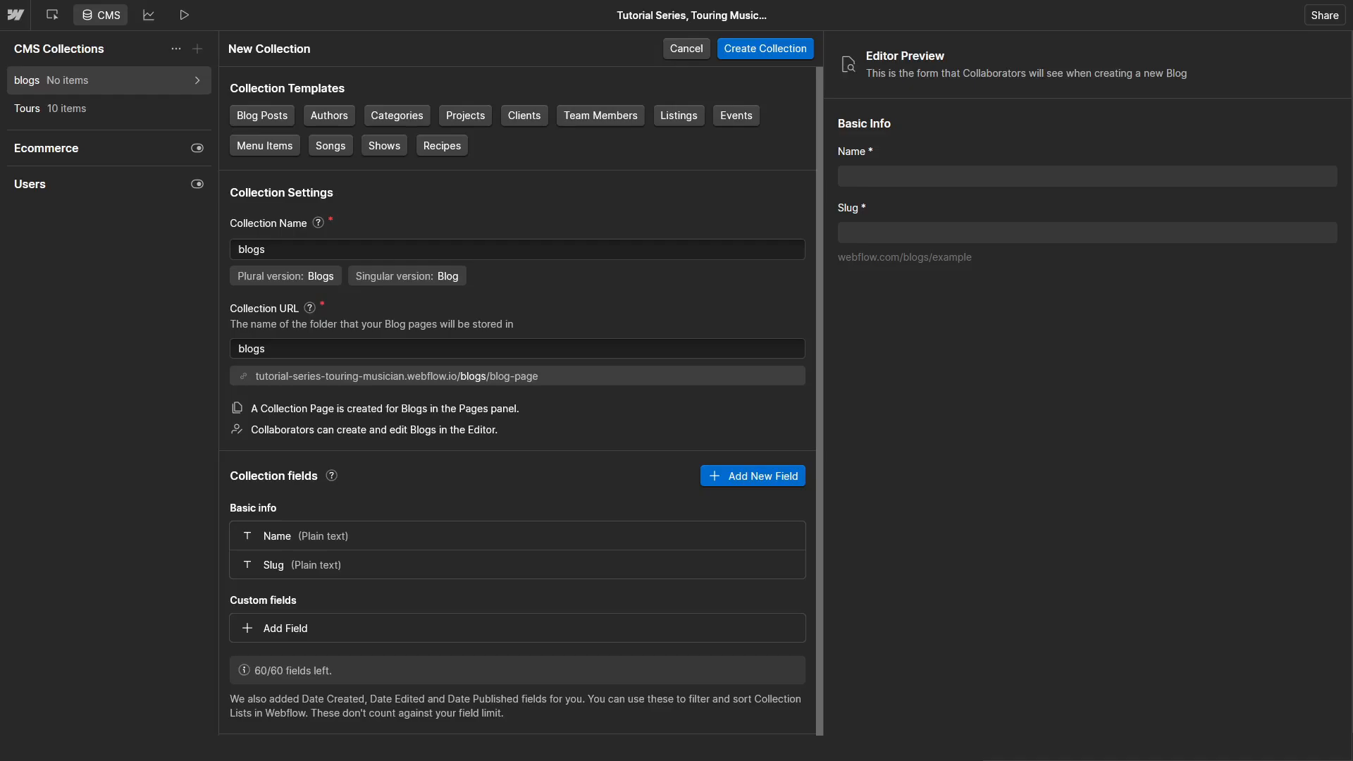
Step: Add an image field labelled "Blog Entry Image" to the blogs collection and save it
{"action": "scroll", "coordinate": [434, 516], "scroll_direction": "down", "scroll_amount": 1}
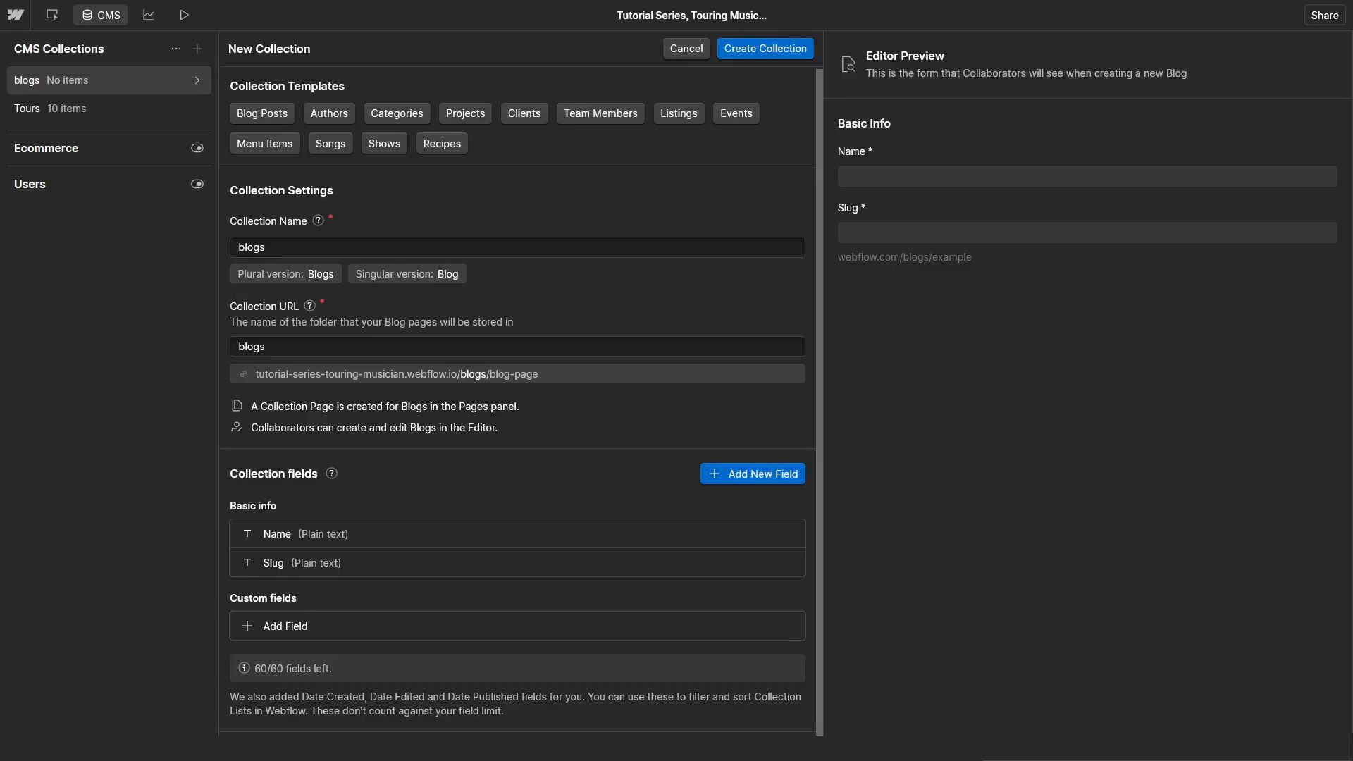
{"action": "left_click", "coordinate": [732, 473]}
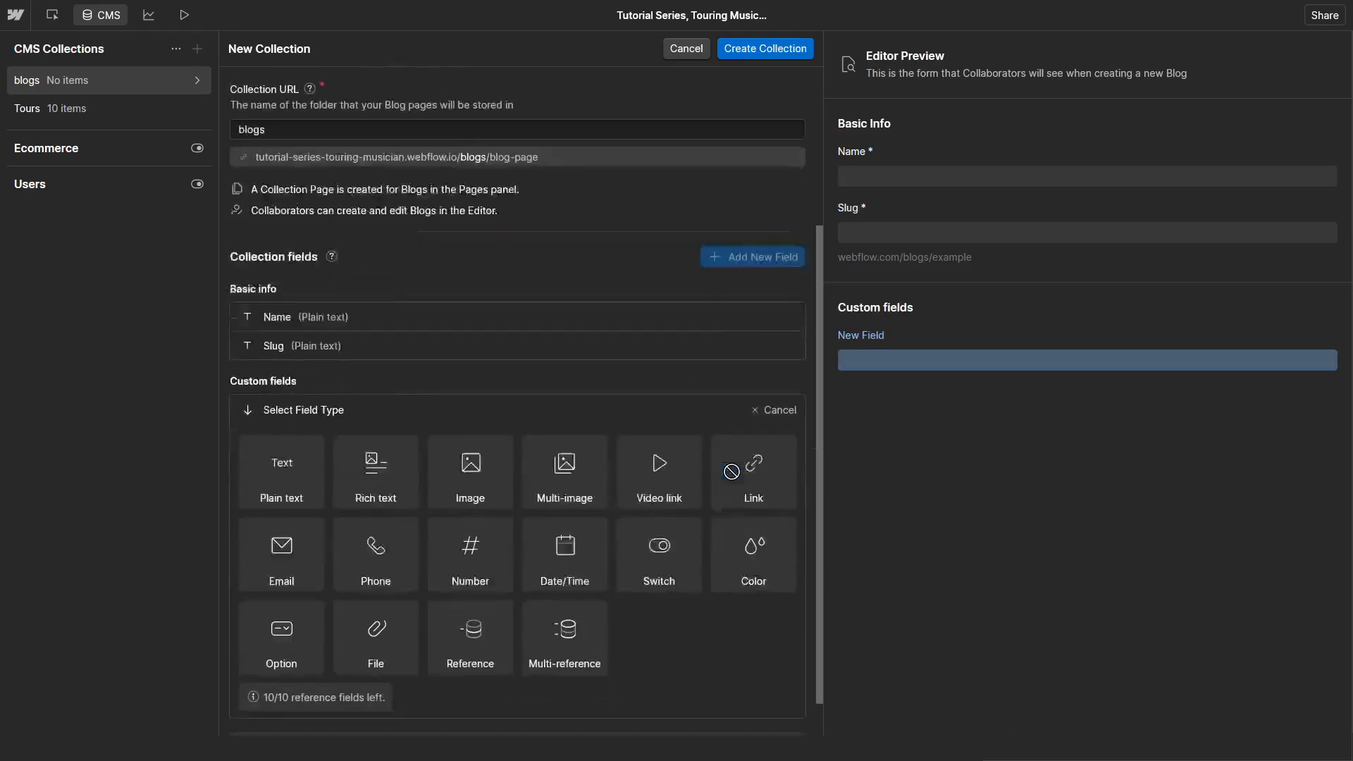
{"action": "left_click", "coordinate": [455, 412]}
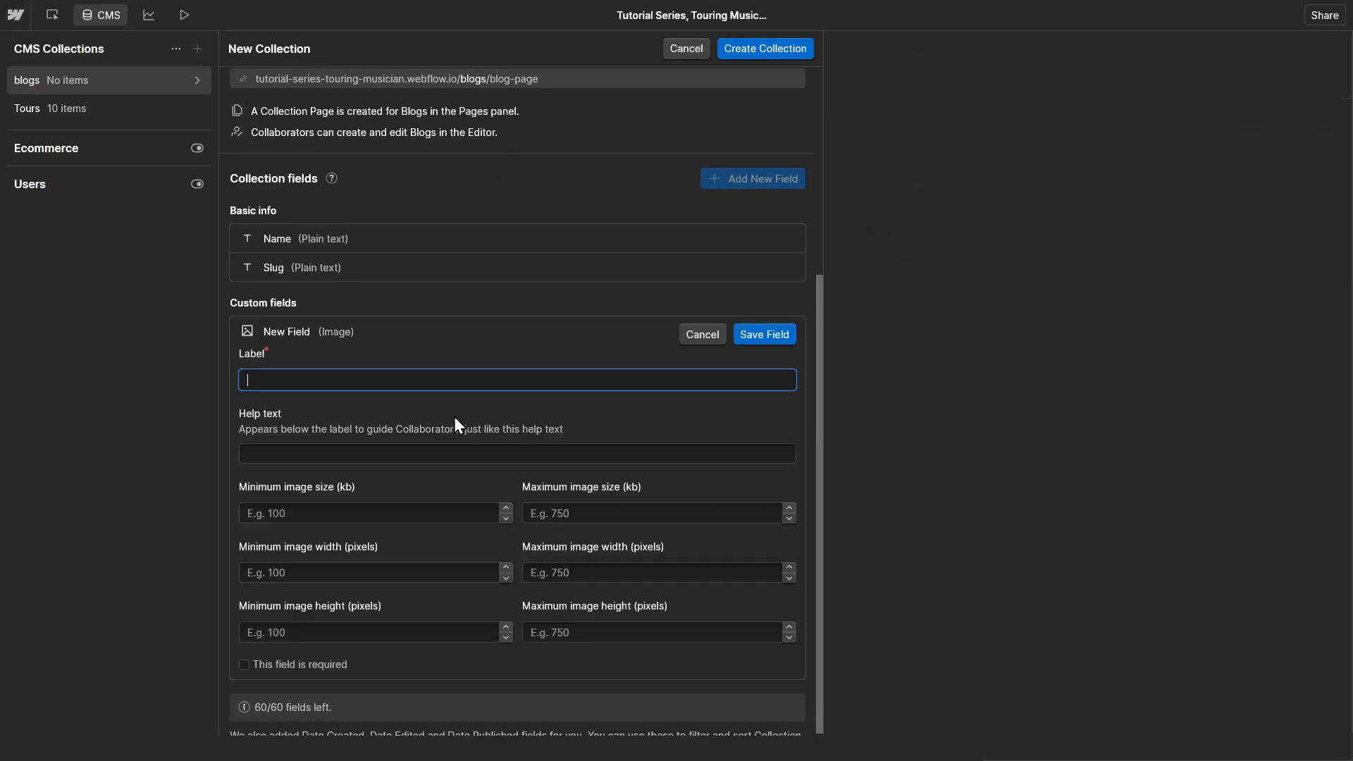
{"action": "type", "text": "Blo"}
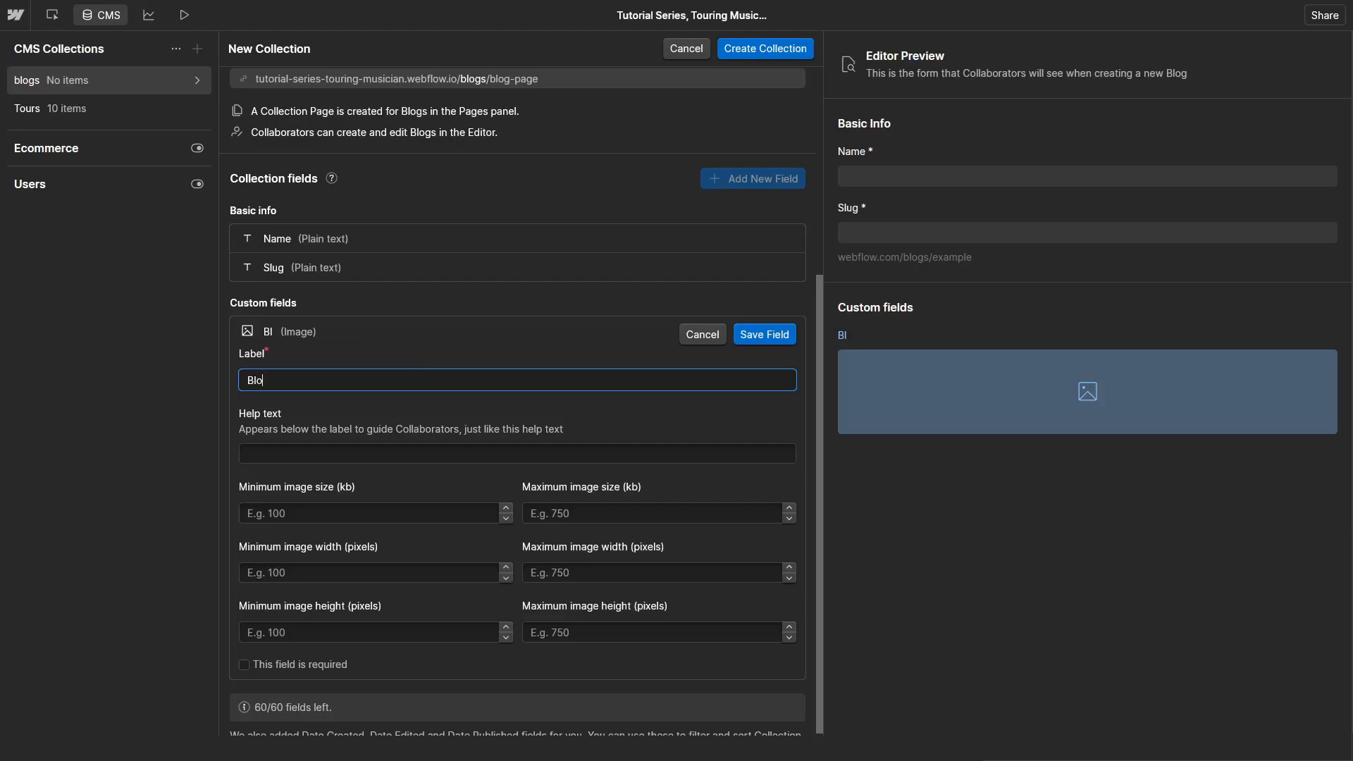
{"action": "type", "text": "g Entry Image"}
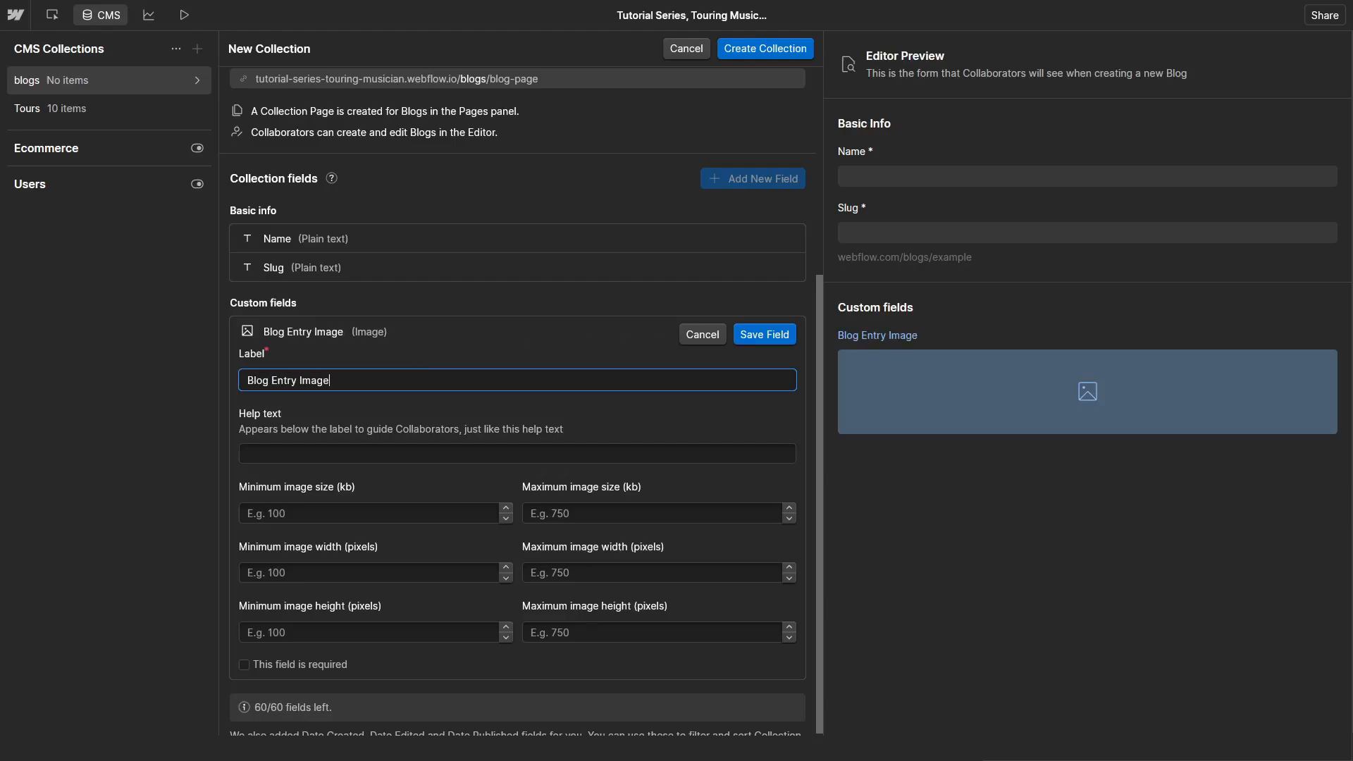
{"action": "left_click", "coordinate": [746, 336]}
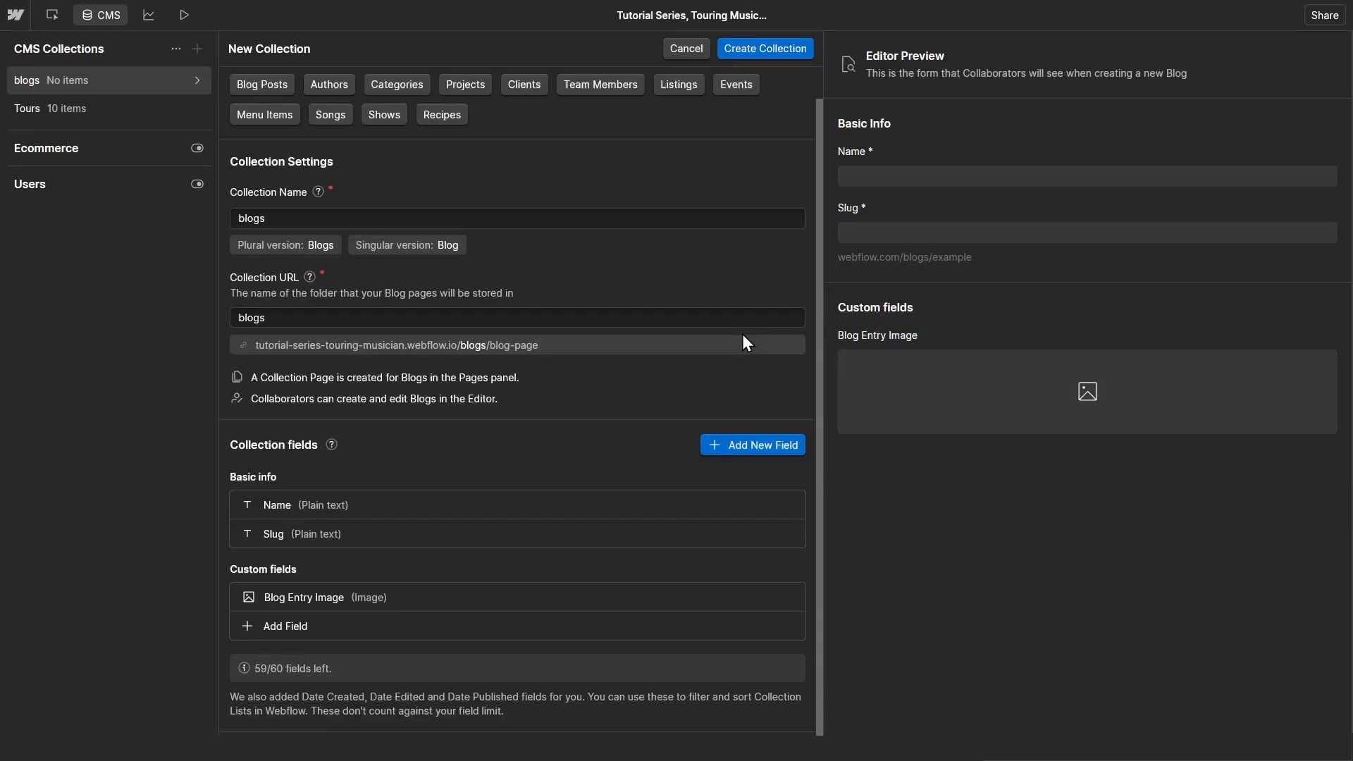
Step: Add a plain text field labelled "Blog Title" to the blogs collection
{"action": "left_click", "coordinate": [713, 444]}
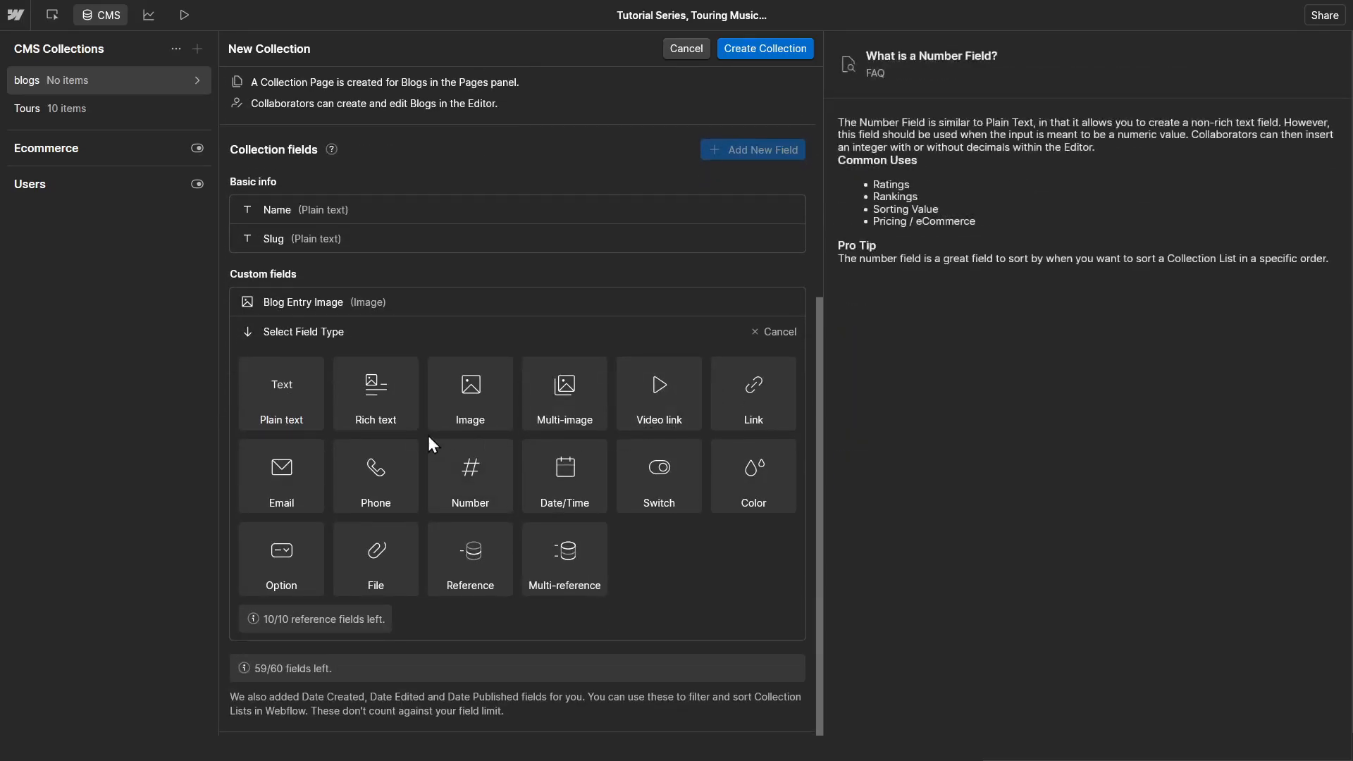
{"action": "left_click", "coordinate": [265, 394]}
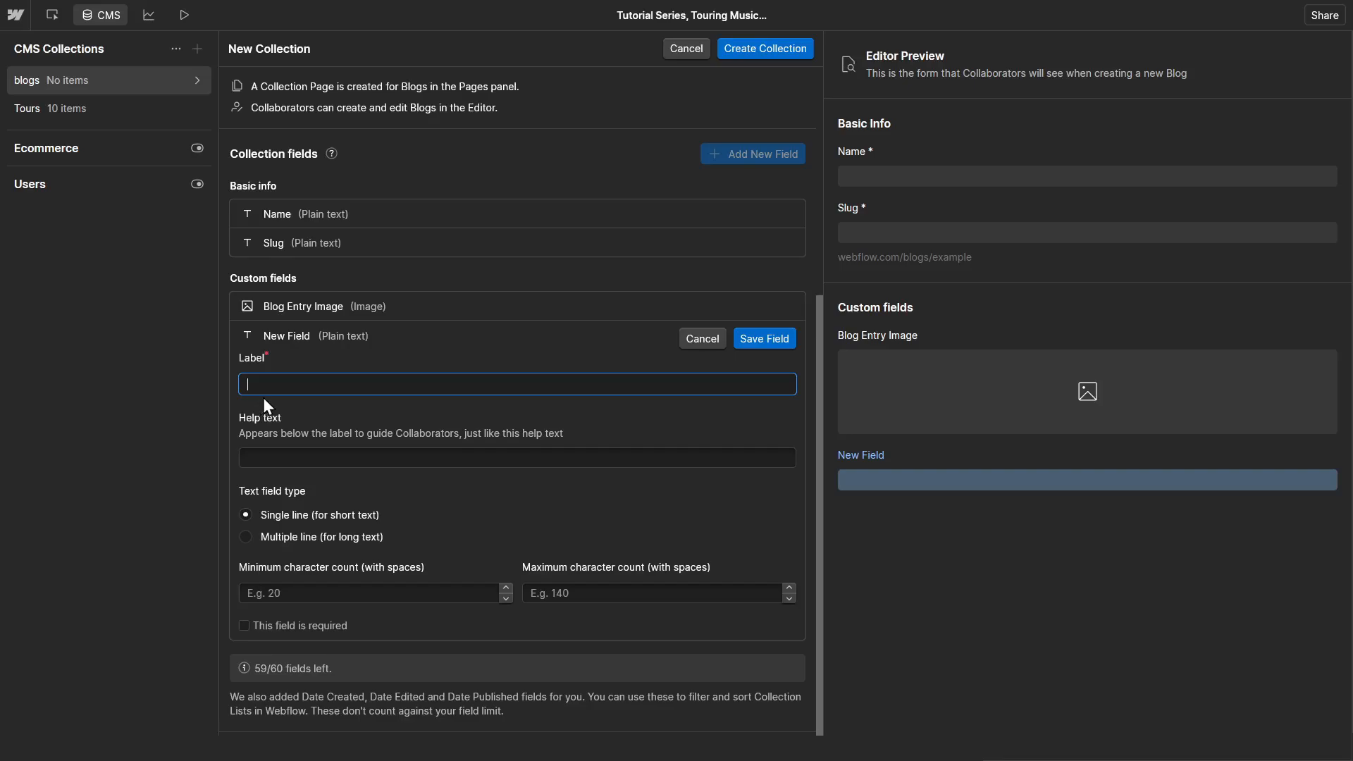
{"action": "type", "text": "Blog Title"}
{"action": "key", "text": "Return"}
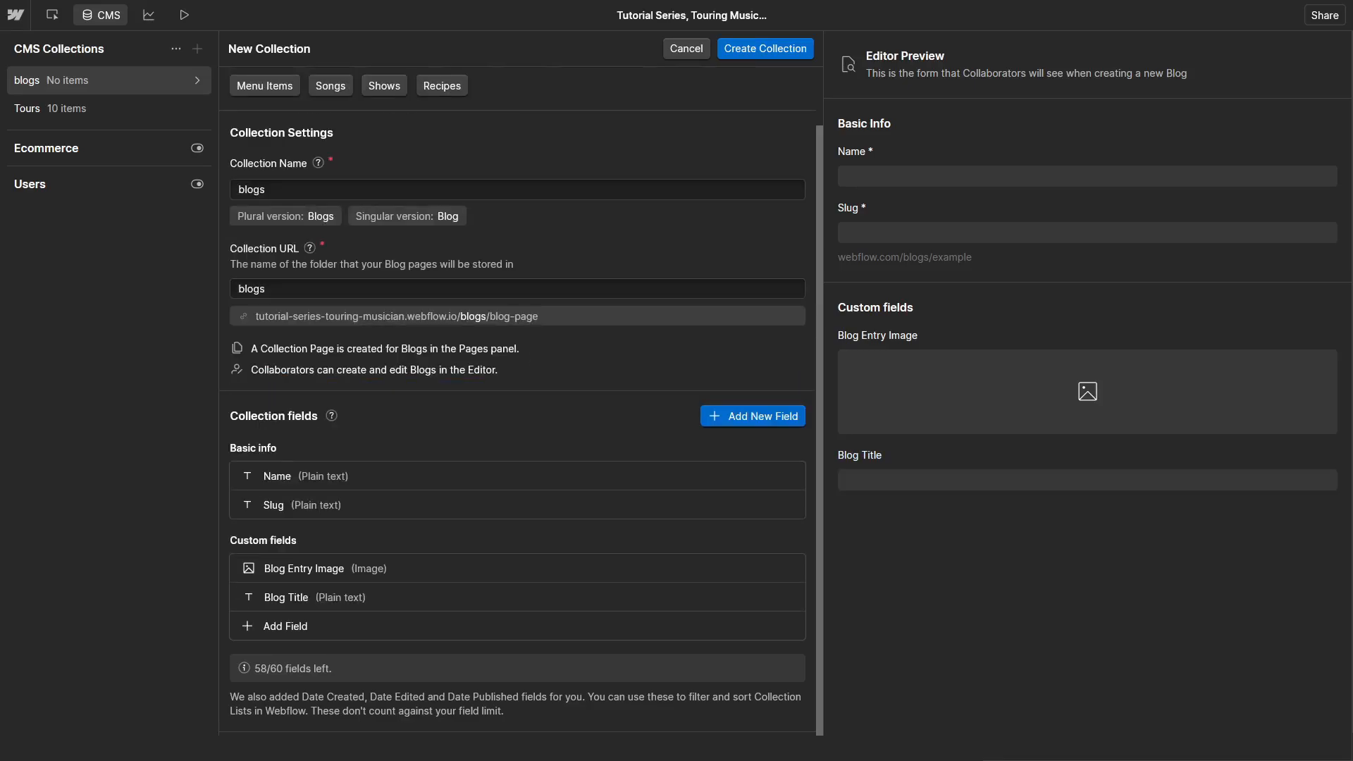
Step: Add a rich text field labelled "Blog Content" and create the blogs collection
{"action": "left_click", "coordinate": [704, 421]}
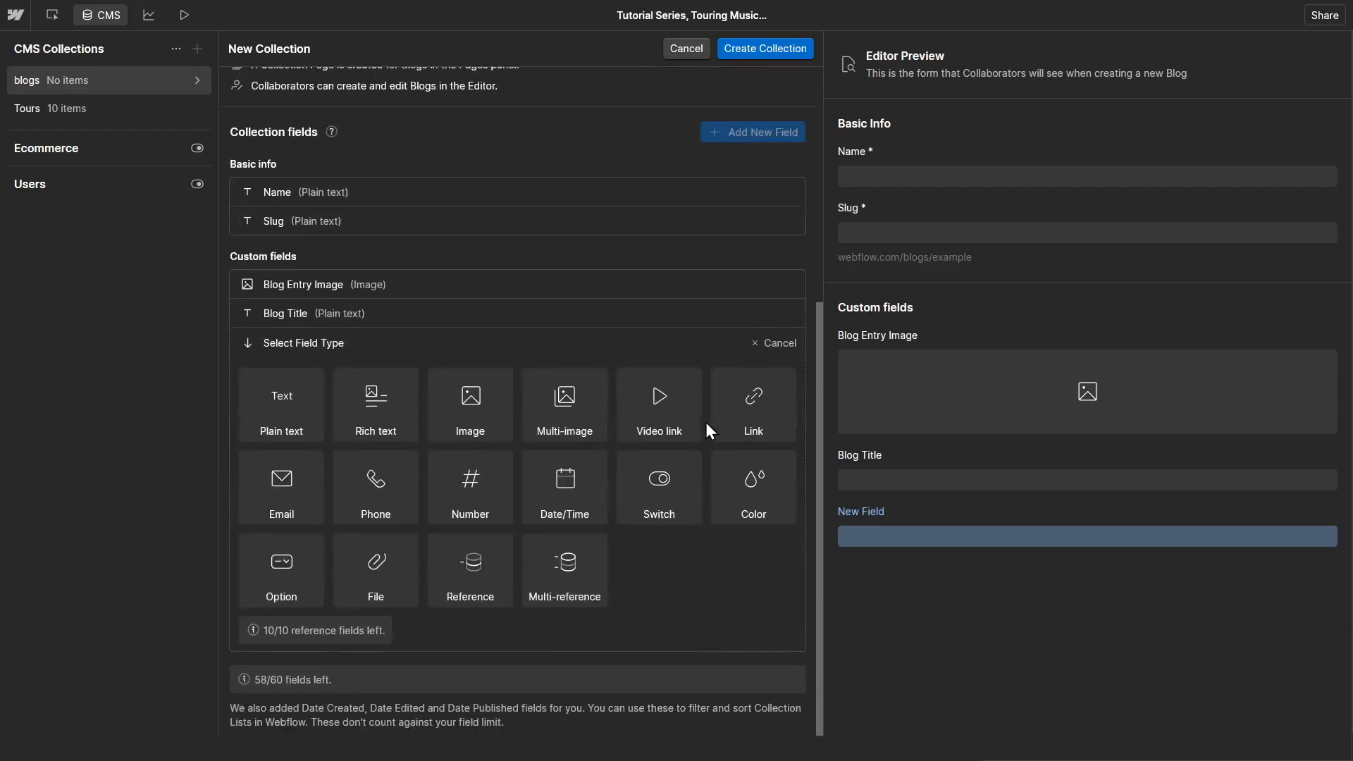
{"action": "left_click", "coordinate": [354, 404]}
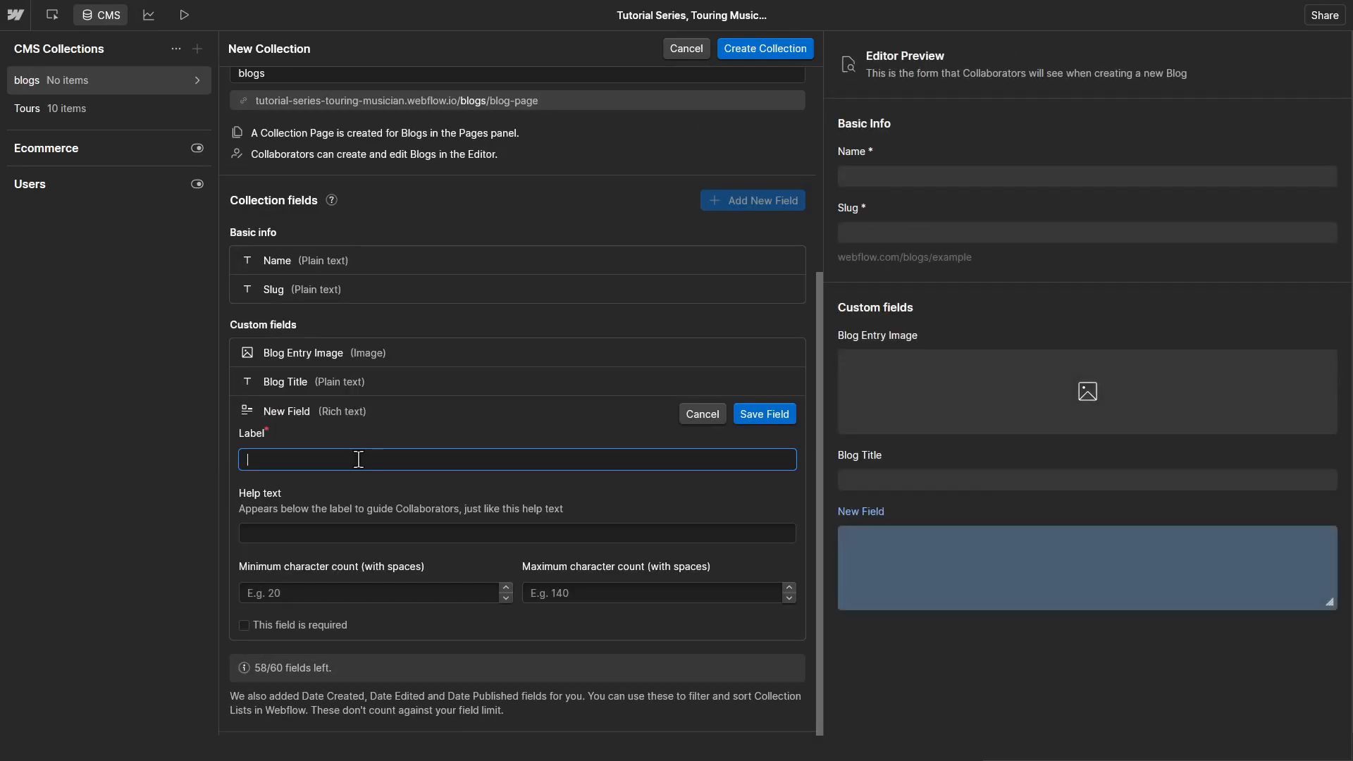
{"action": "type", "text": "Blog Content"}
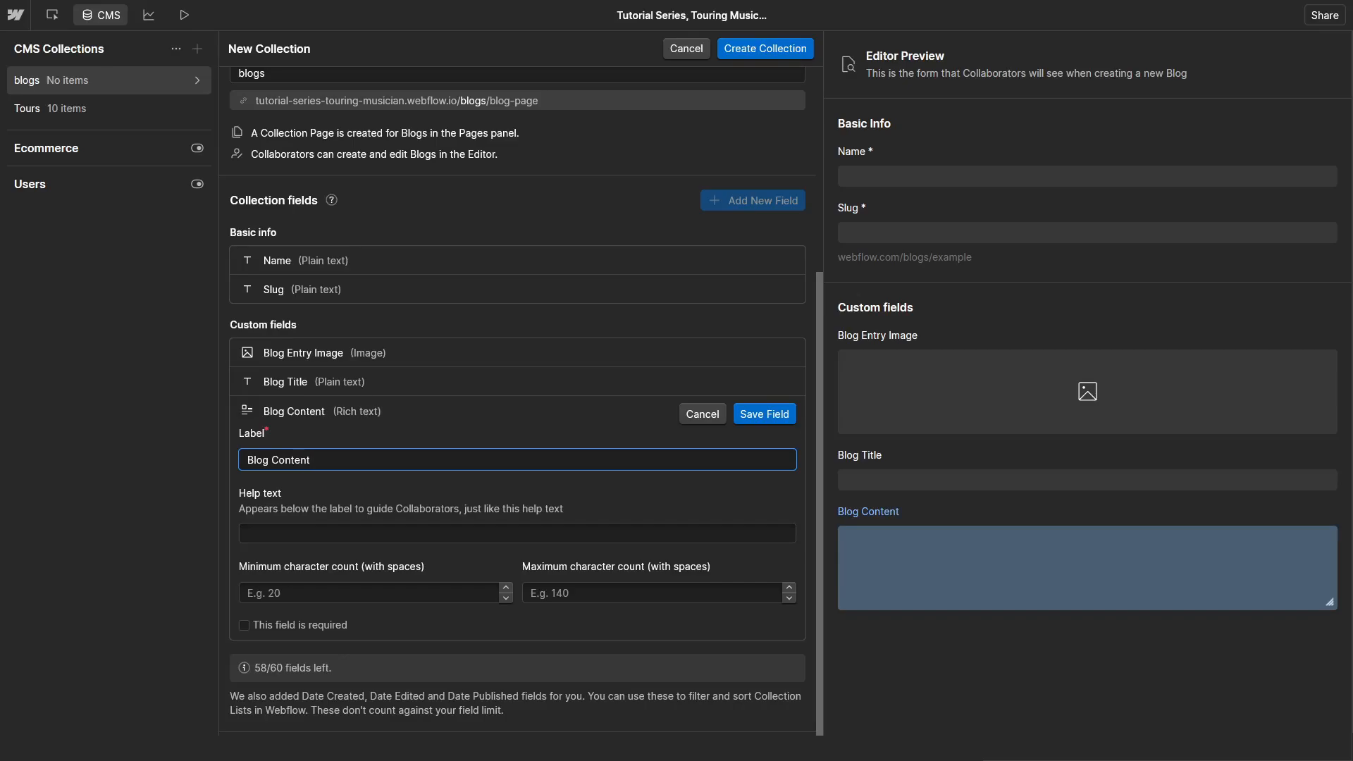
{"action": "key", "text": "Return"}
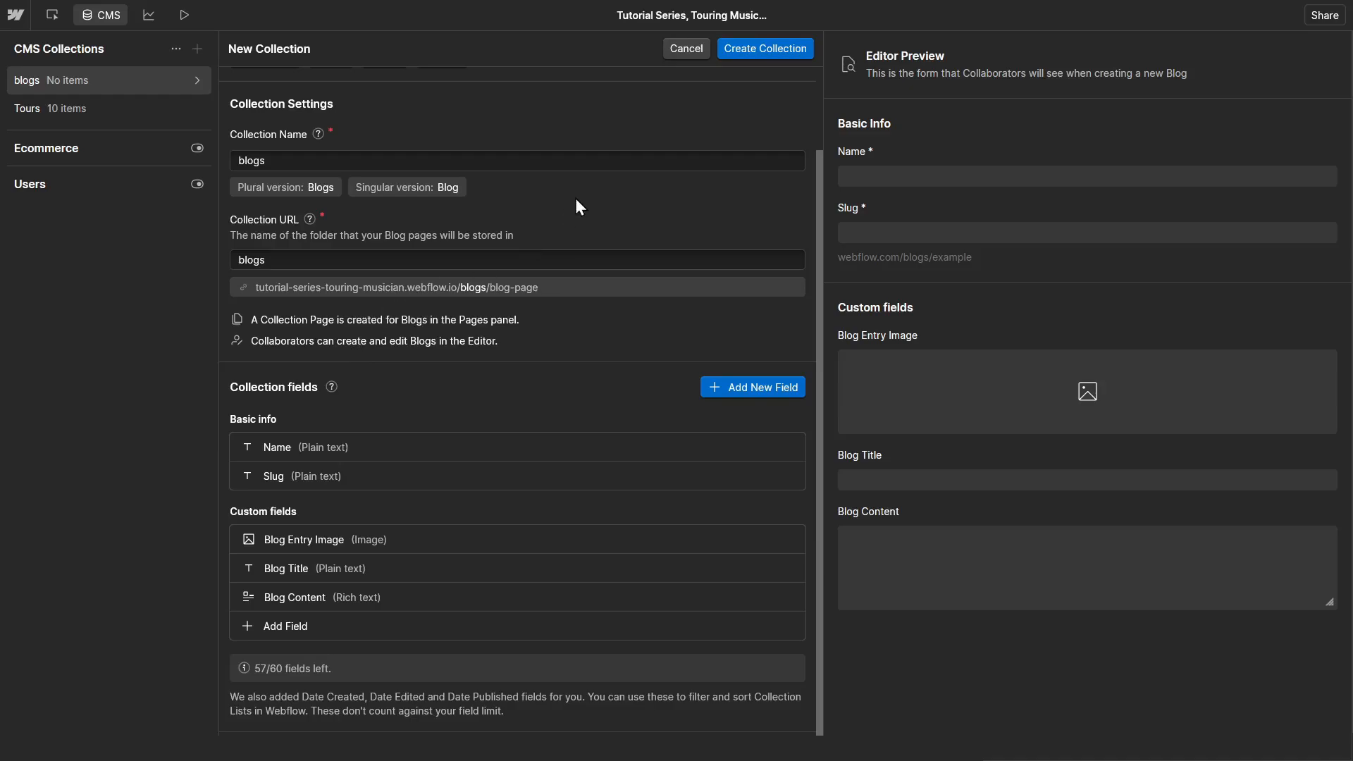
{"action": "left_click", "coordinate": [766, 48]}
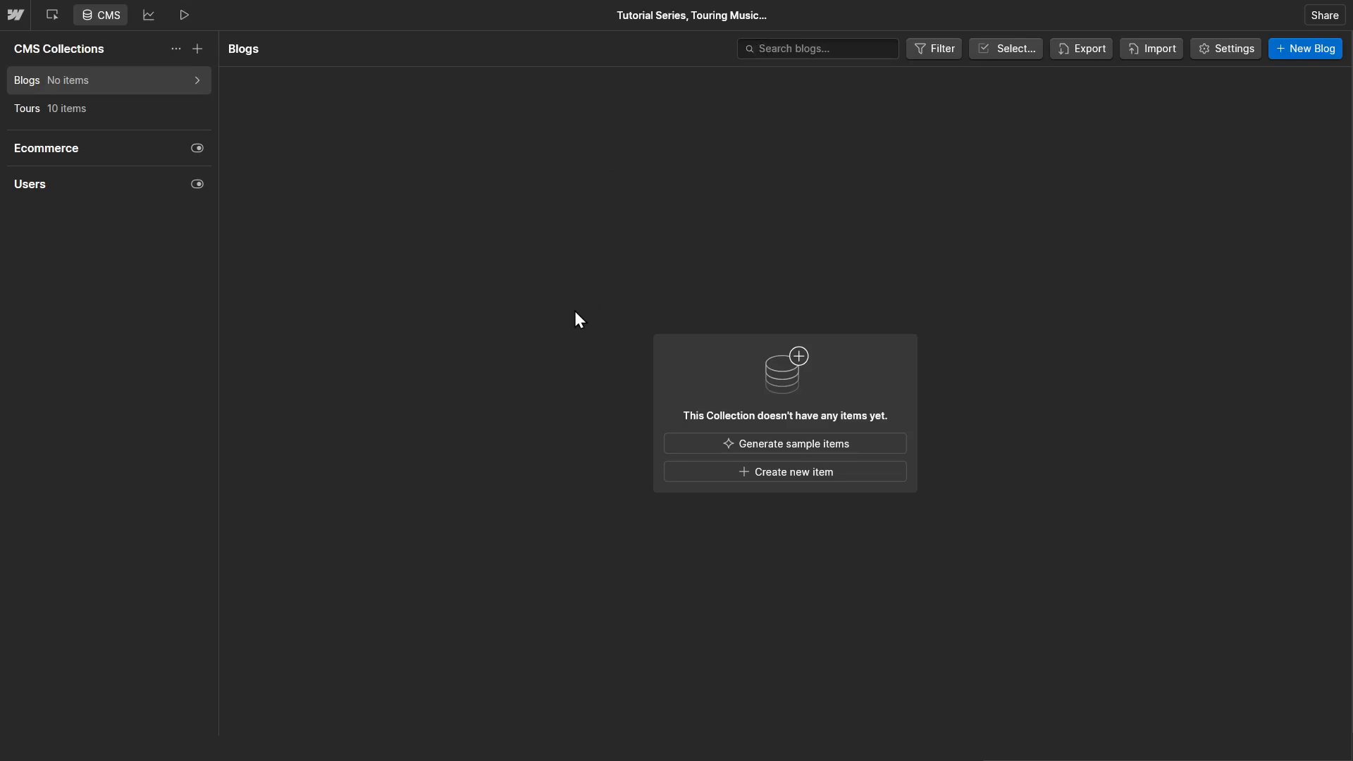
Step: Generate 5 sample items for the Blogs collection with the description "Blogs written by a professional guitar player"
{"action": "left_click", "coordinate": [860, 444]}
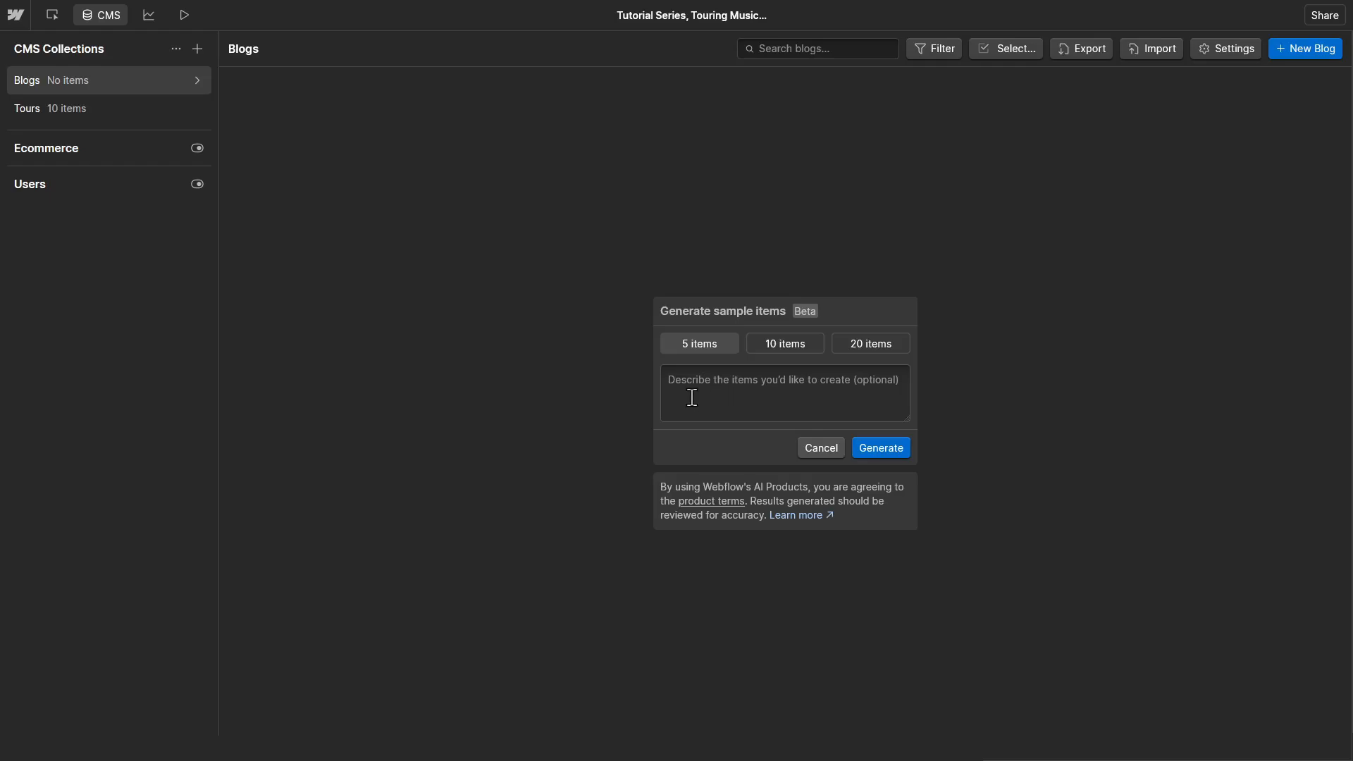
{"action": "left_click", "coordinate": [729, 397]}
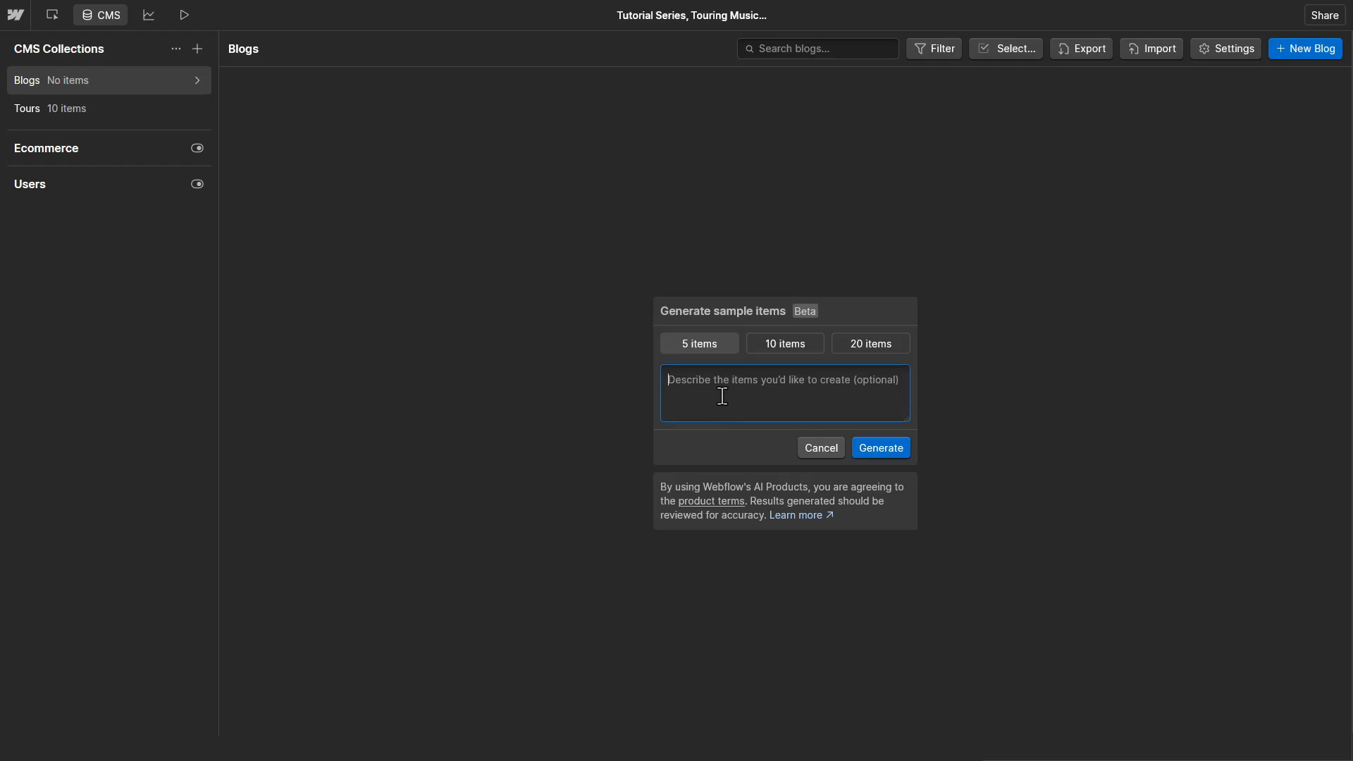
{"action": "type", "text": "Blogs written by a professional guitar player"}
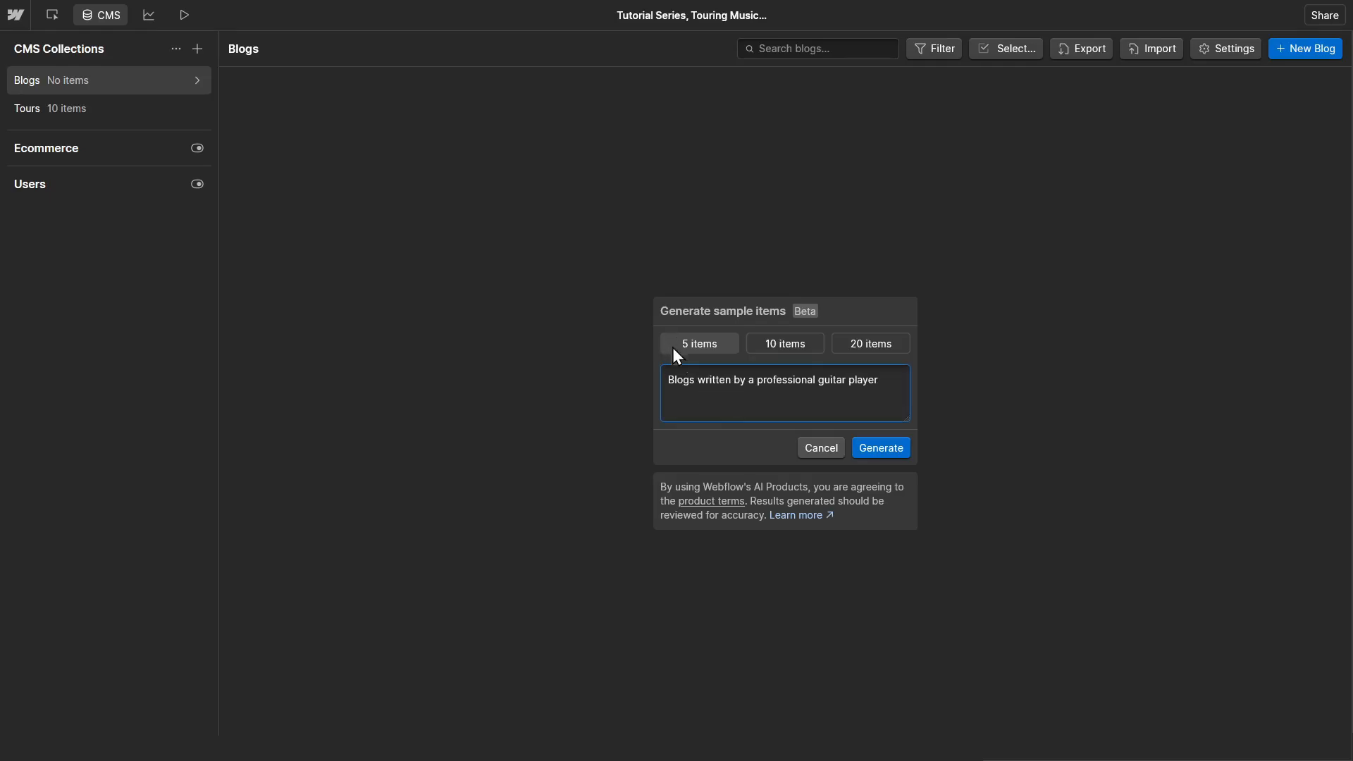
{"action": "left_click", "coordinate": [888, 454]}
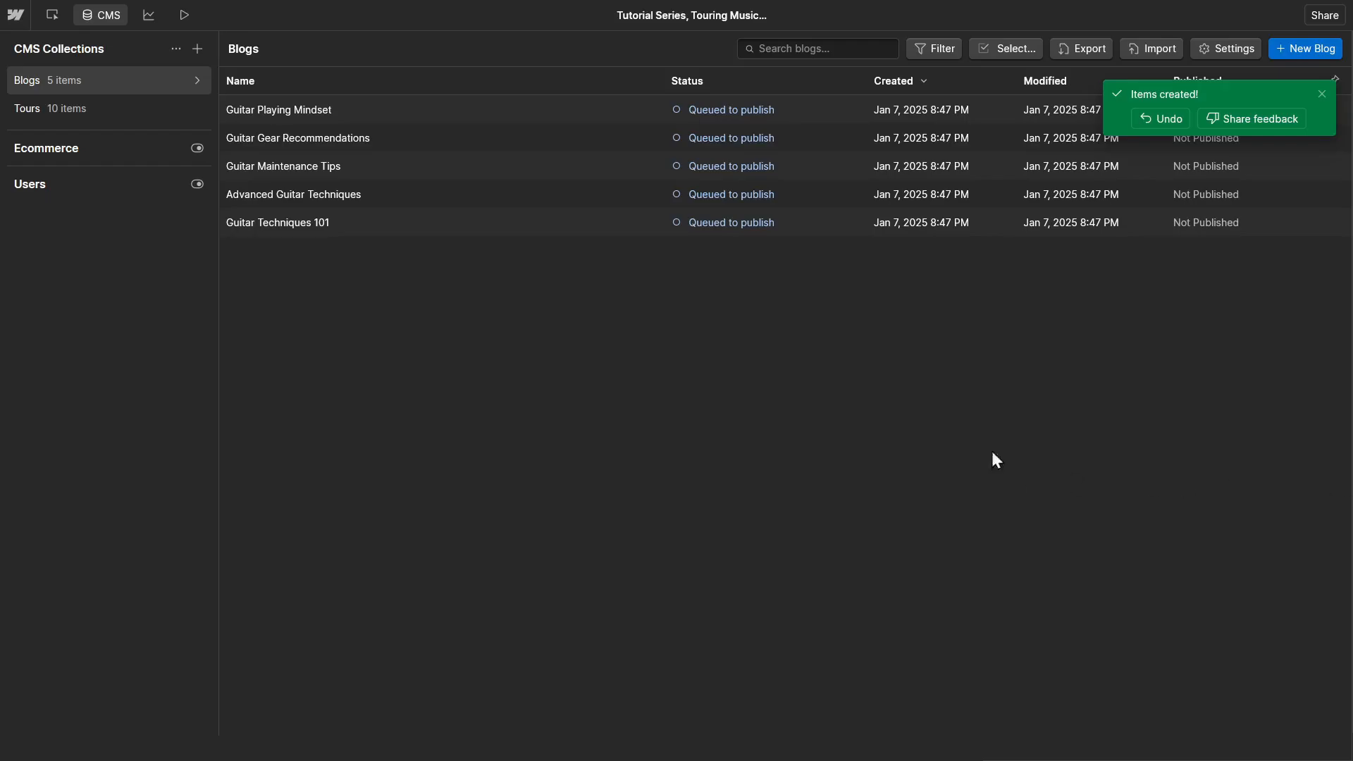
{"action": "left_click", "coordinate": [1321, 96]}
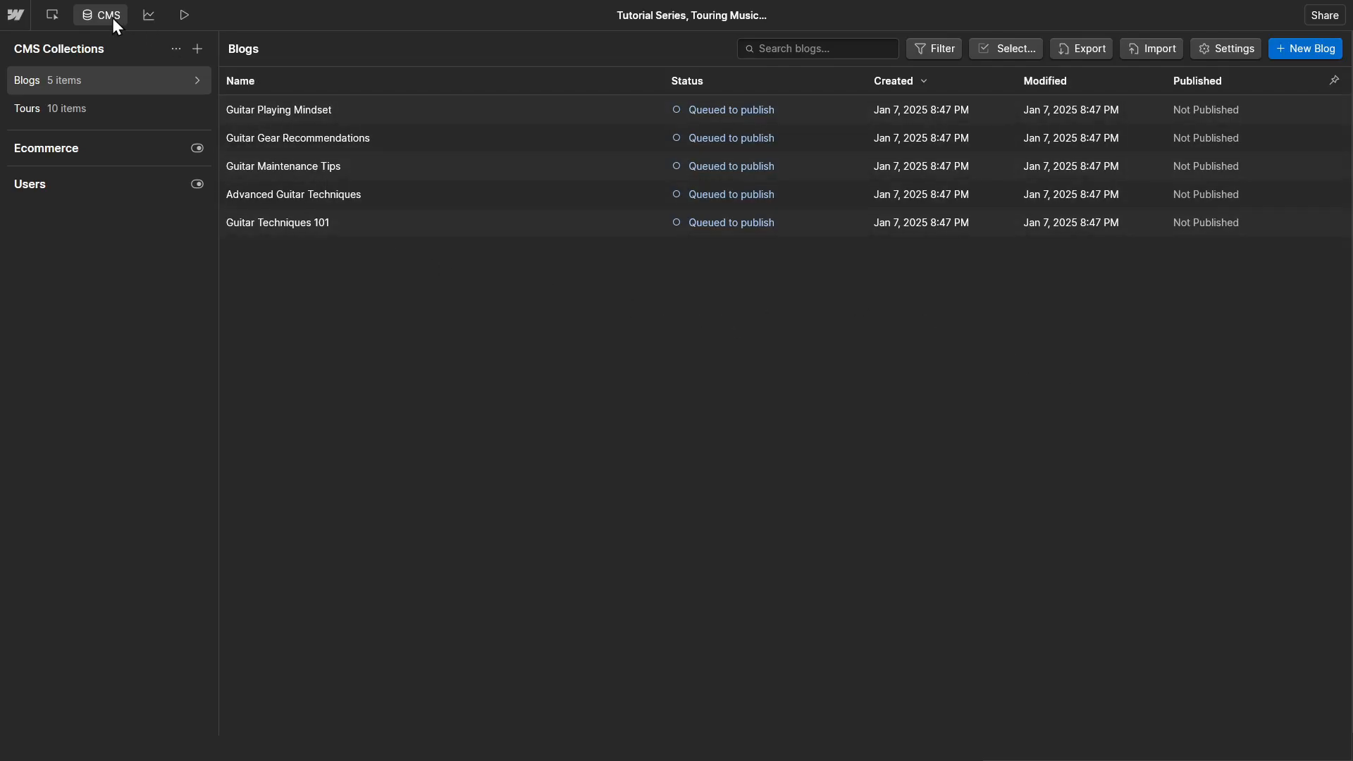
Step: Leave the CMS for the page designer and open the Blogs Template collection page
{"action": "mouse_move", "coordinate": [116, 1]}
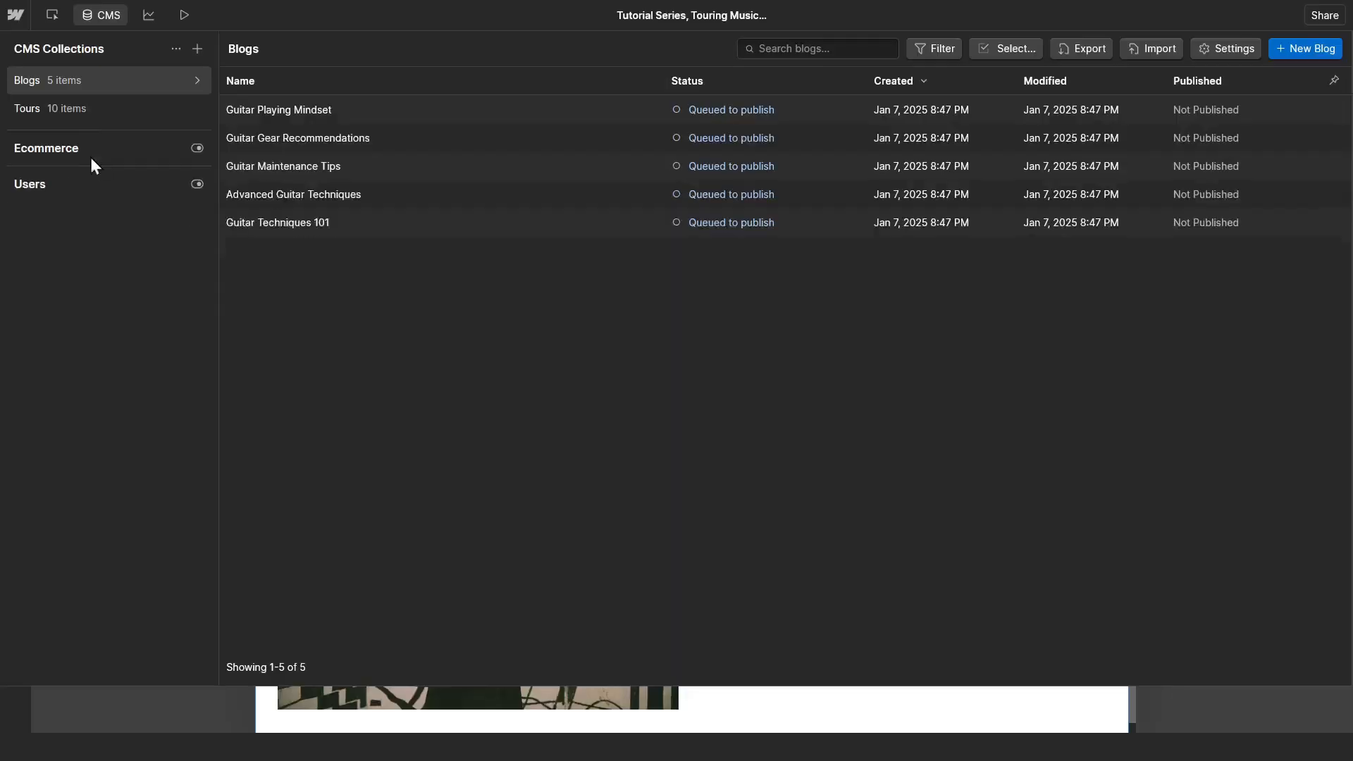
{"action": "left_click", "coordinate": [99, 20]}
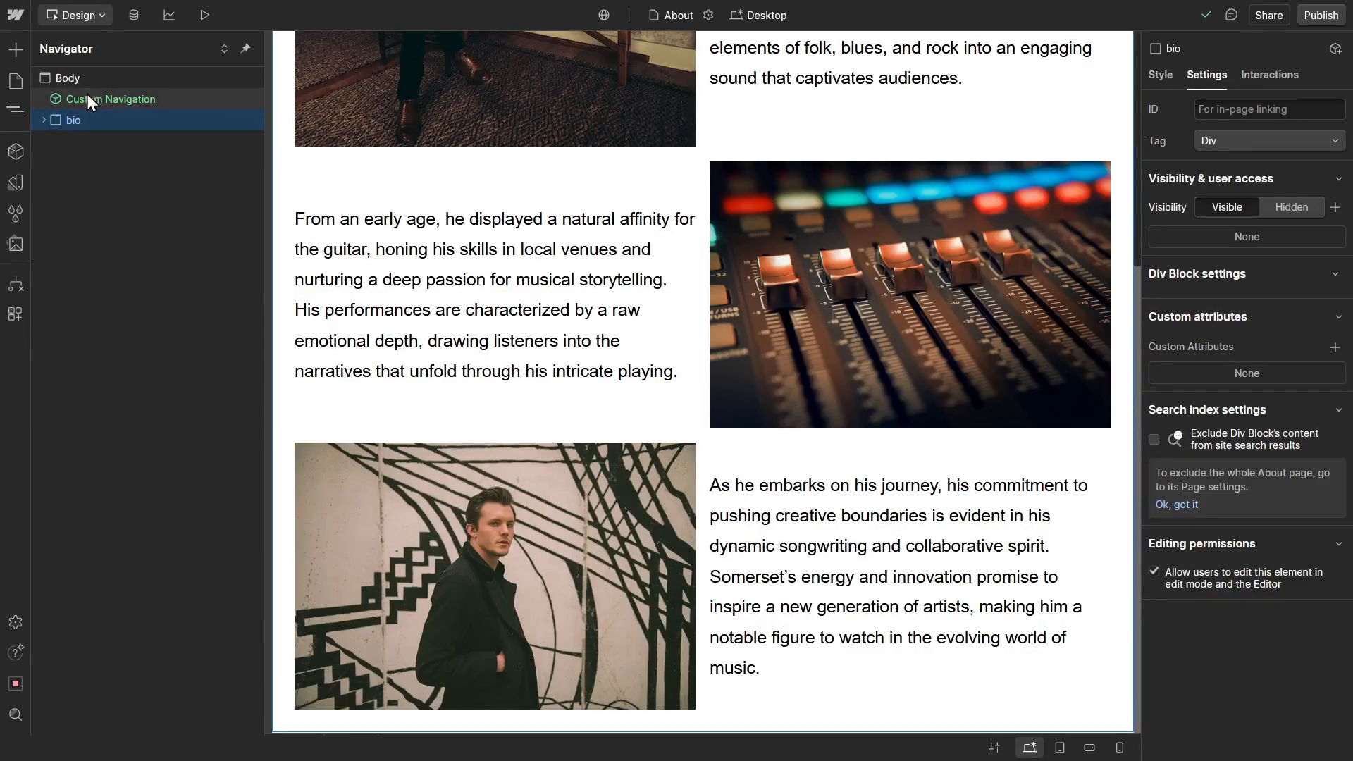
{"action": "left_click", "coordinate": [15, 82]}
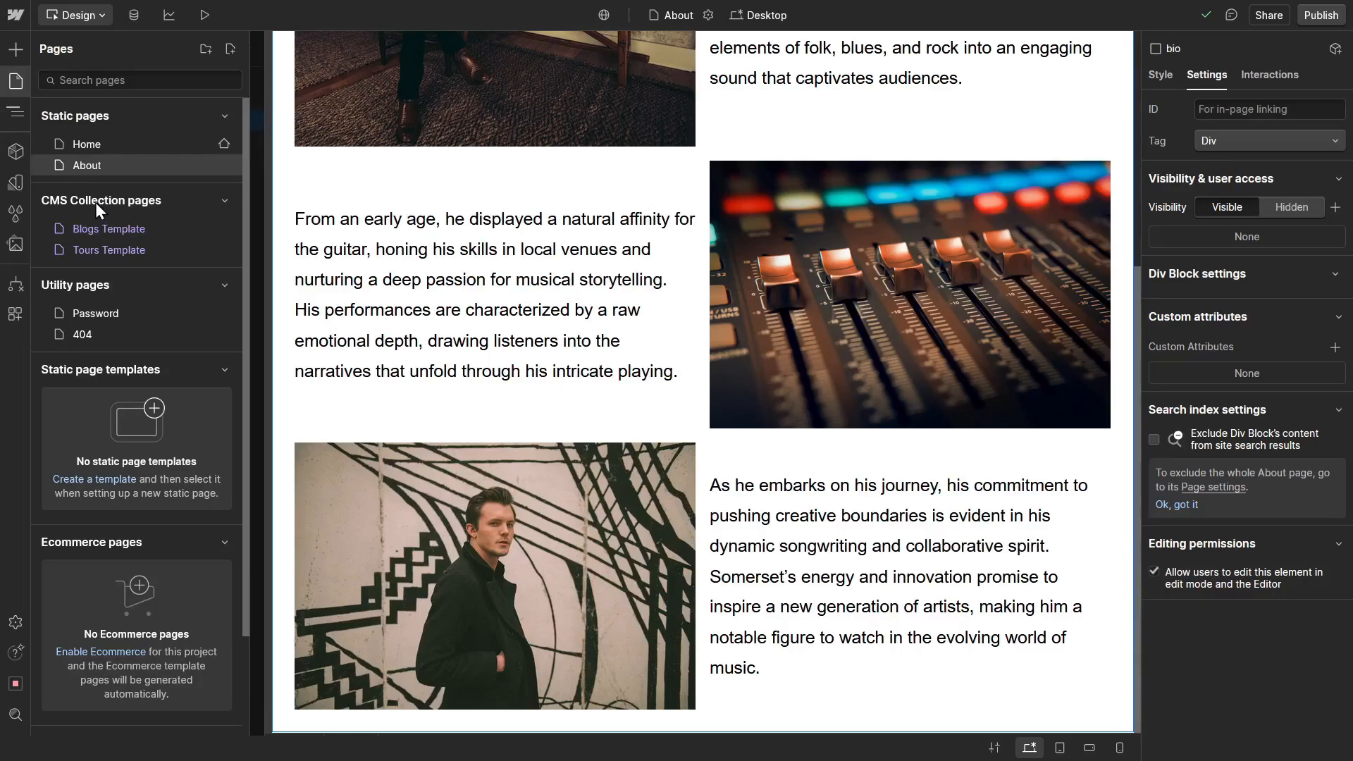
{"action": "left_click", "coordinate": [136, 234]}
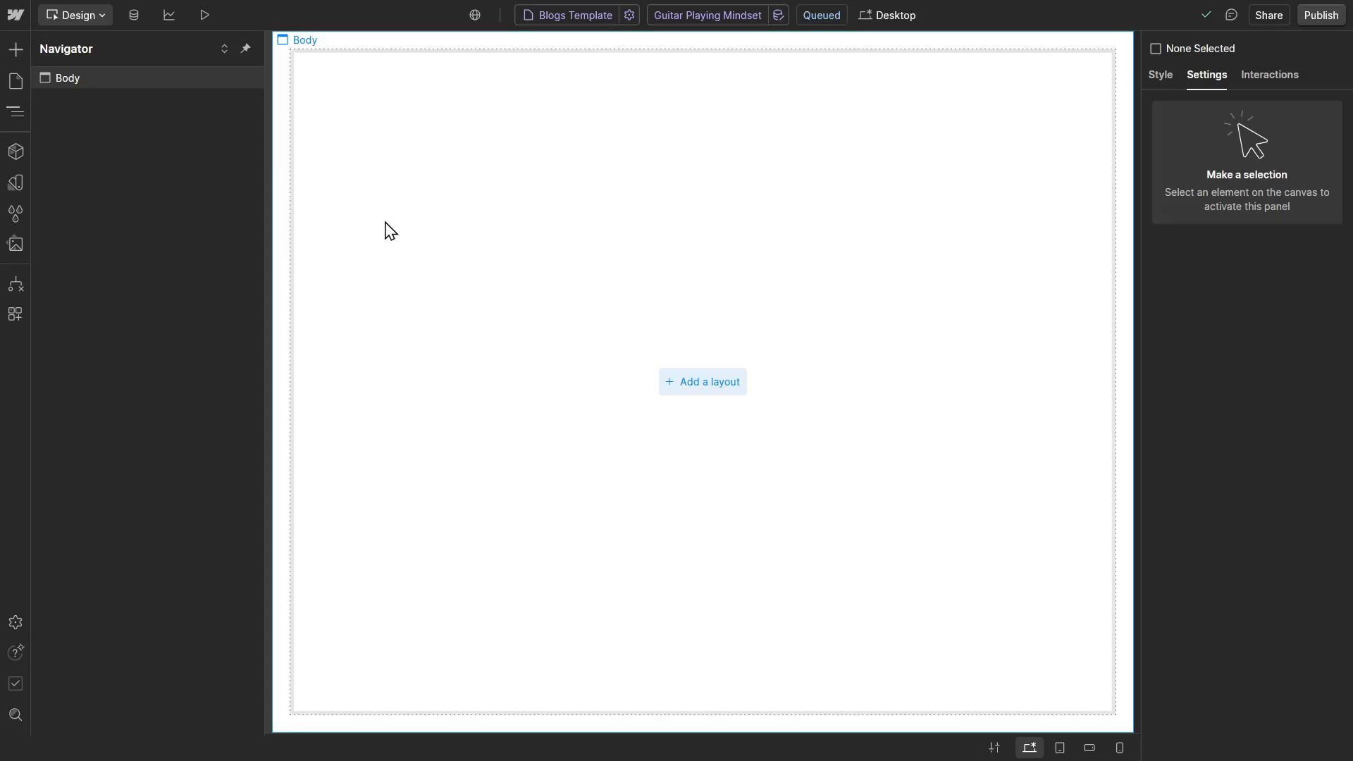
Step: Add the Custom Navigation component to the Body of the Blogs Template page
{"action": "left_click", "coordinate": [154, 90]}
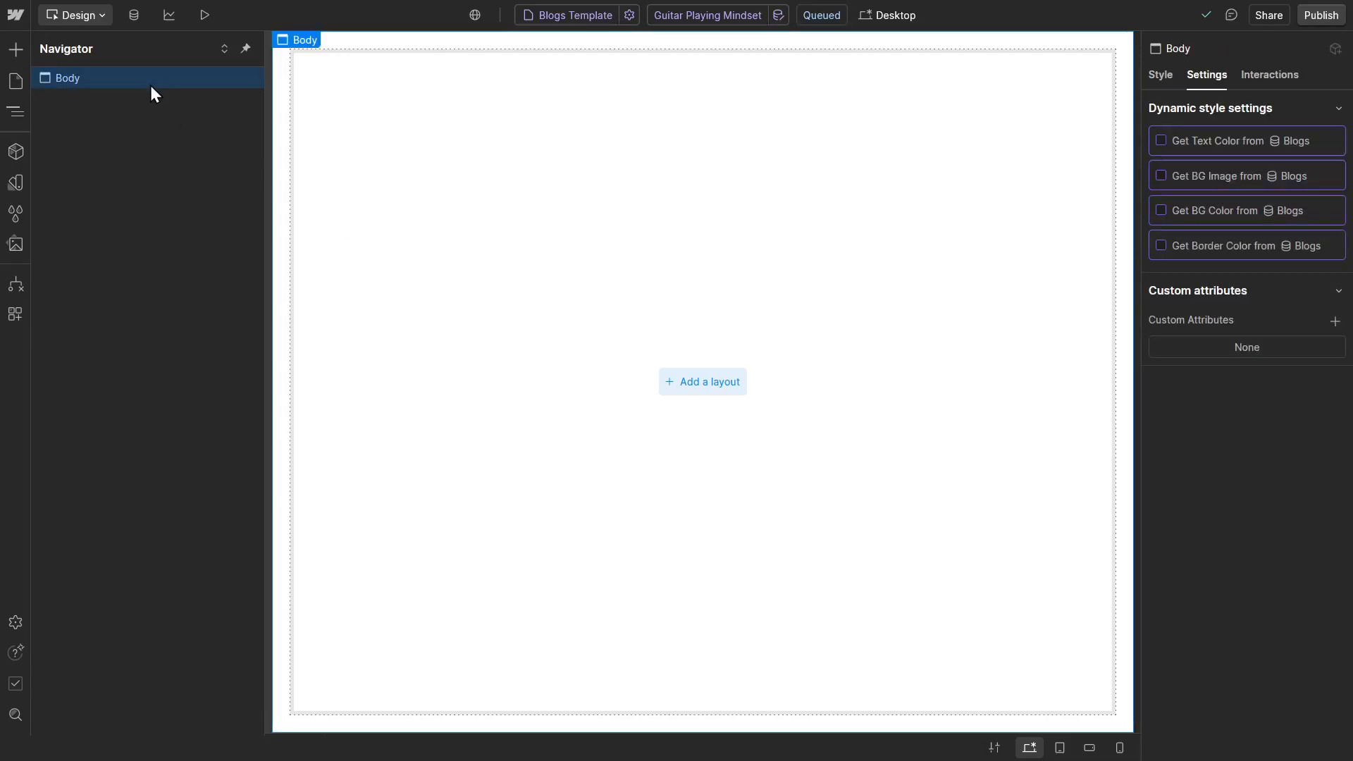
{"action": "key", "text": "ctrl+k"}
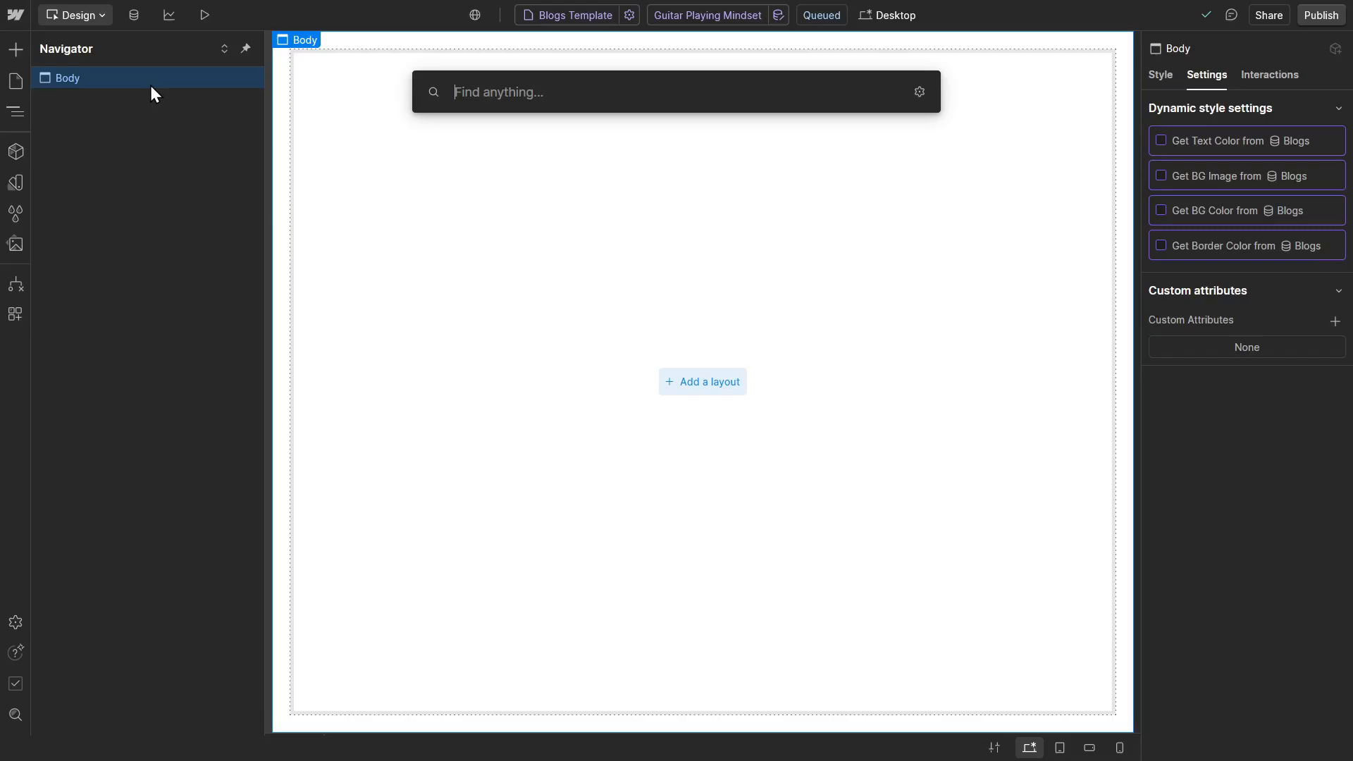
{"action": "type", "text": "comp"}
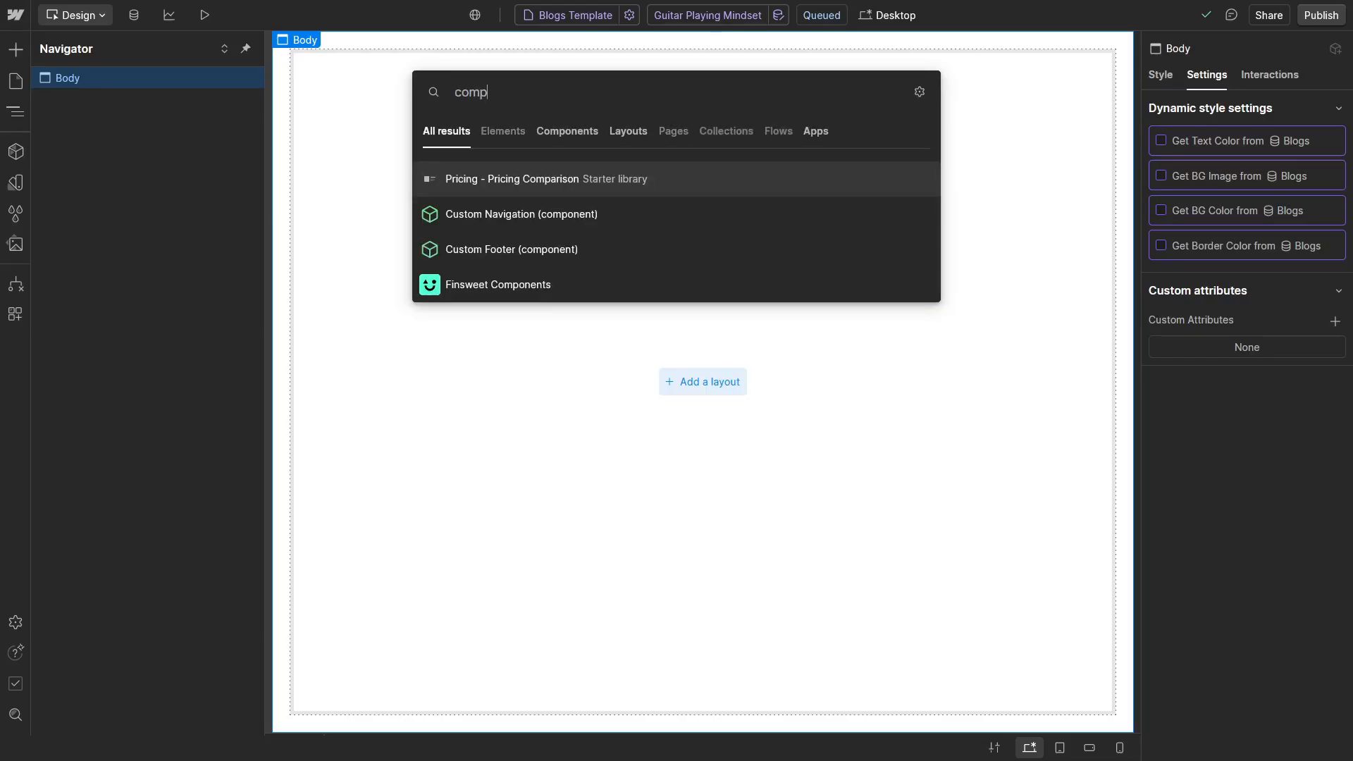
{"action": "left_click", "coordinate": [536, 212]}
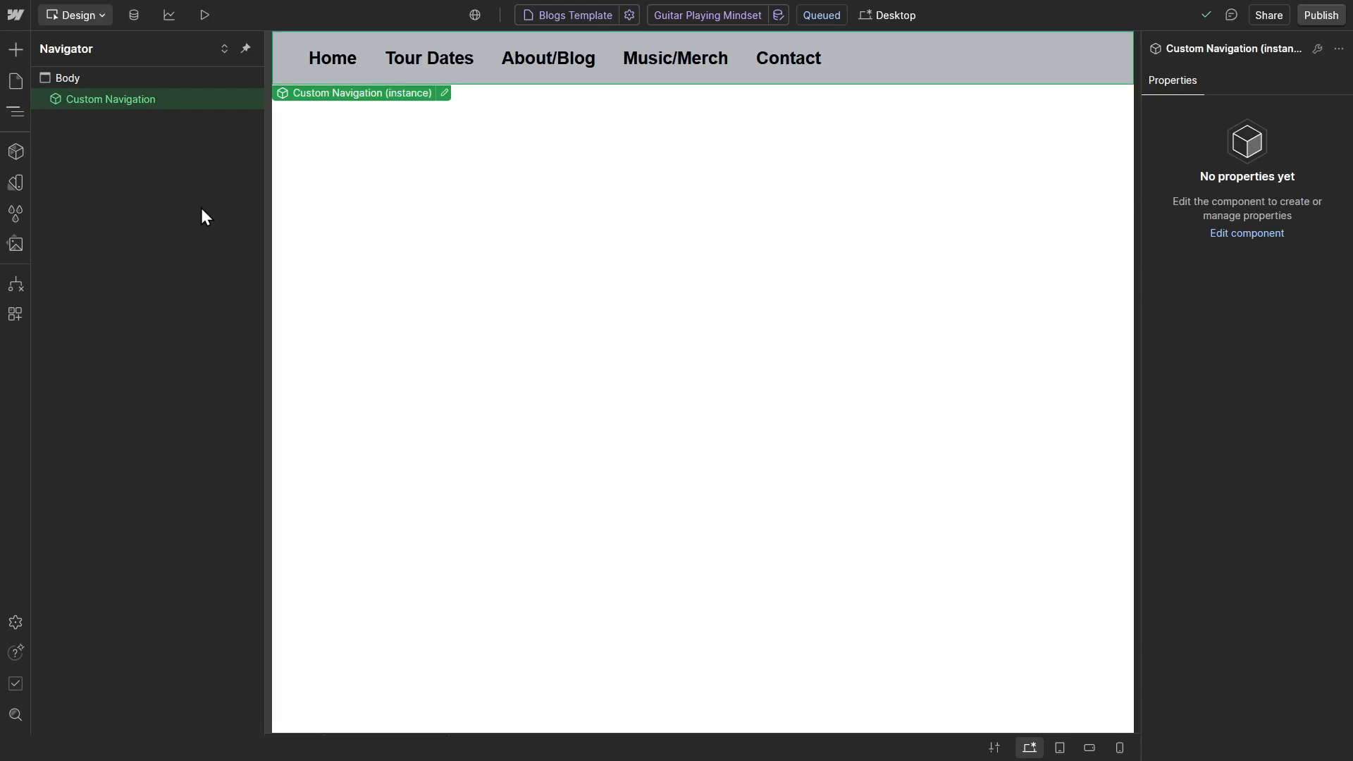
Step: Add a Container element to the Body below the Custom Navigation
{"action": "left_click", "coordinate": [121, 79]}
{"action": "key", "text": "ctrl+k"}
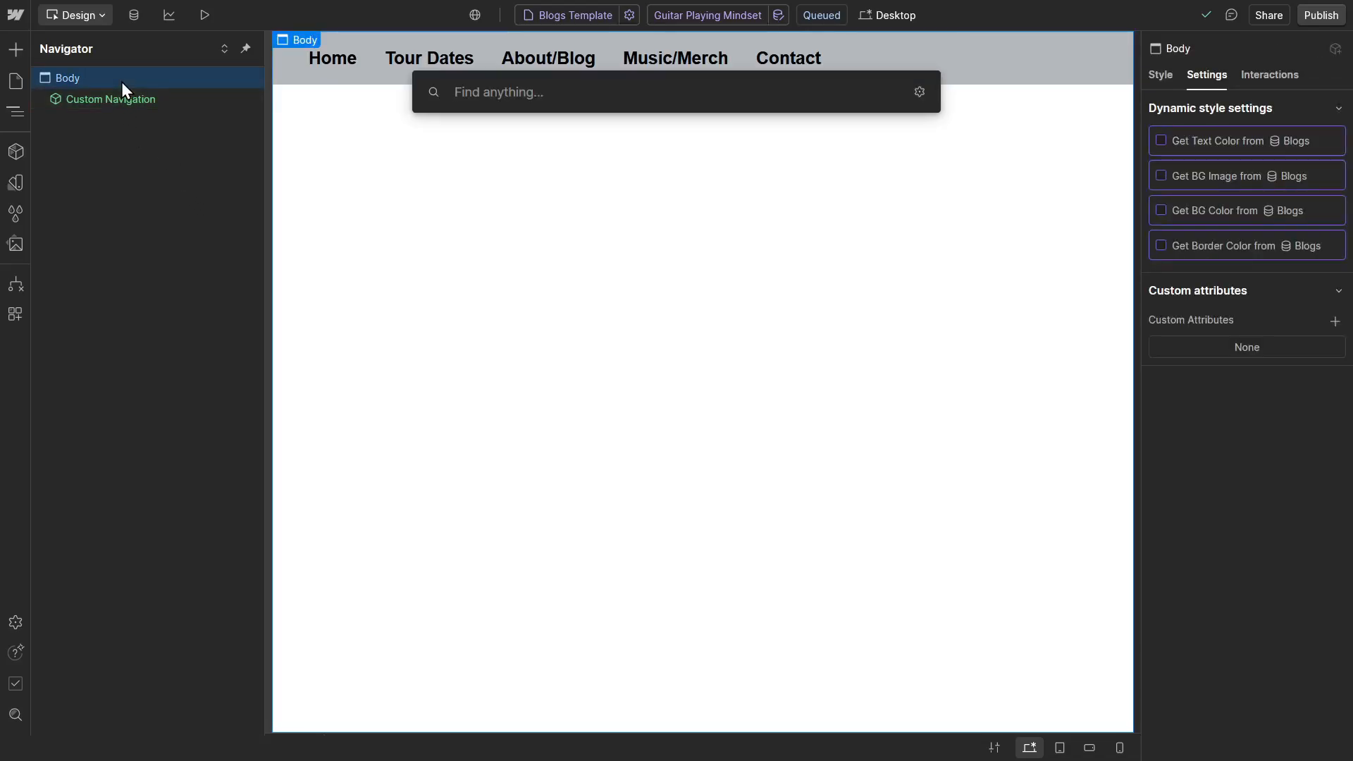
{"action": "type", "text": "conta"}
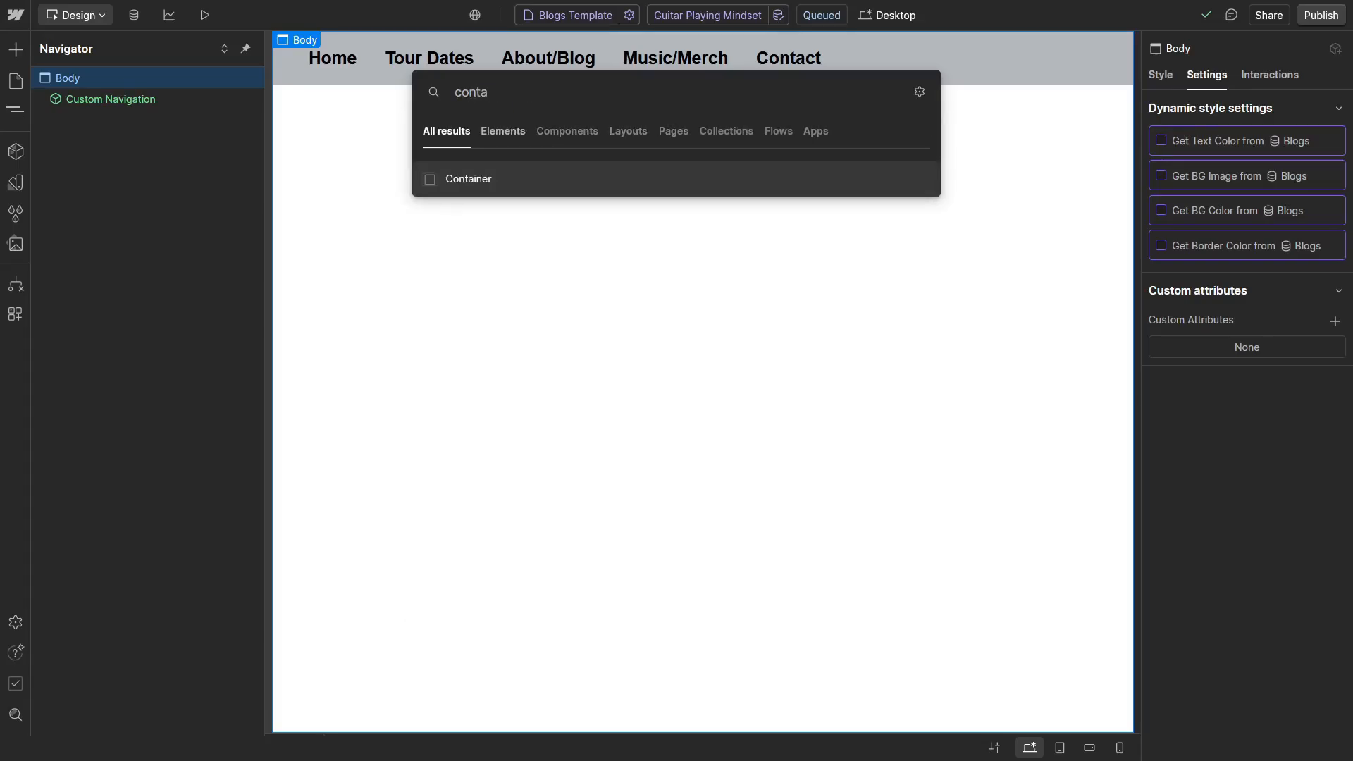
{"action": "key", "text": "Return"}
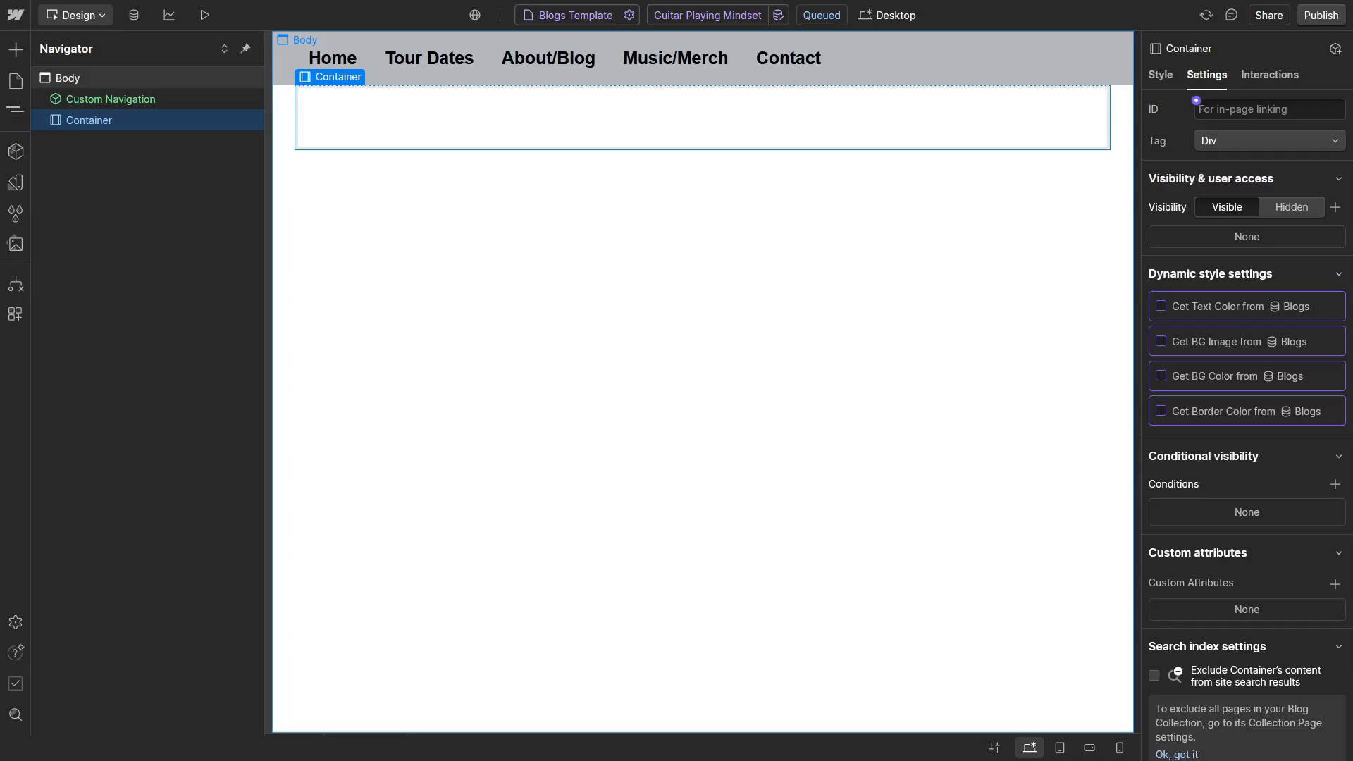
Step: Add the Custom Footer component to the Body below the container
{"action": "left_click", "coordinate": [120, 79]}
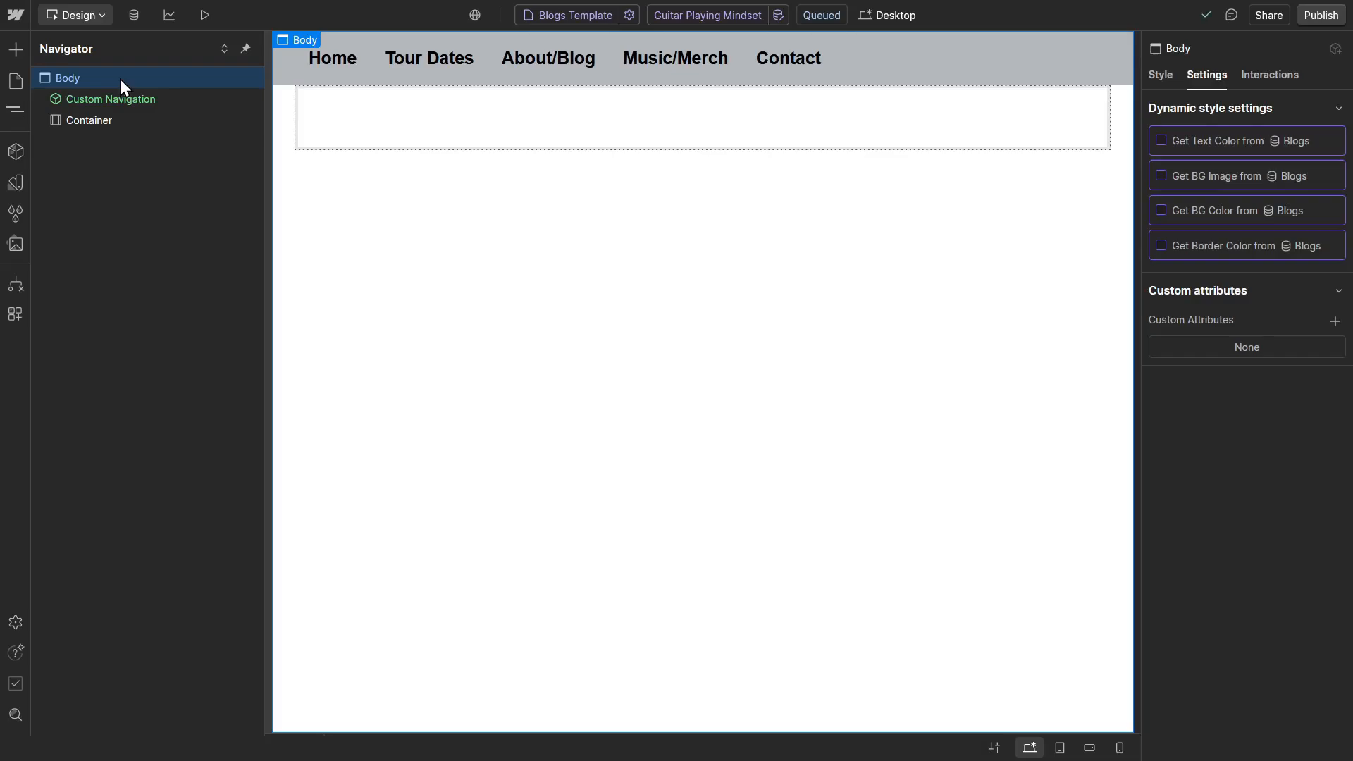
{"action": "key", "text": "ctrl+k"}
{"action": "type", "text": "com"}
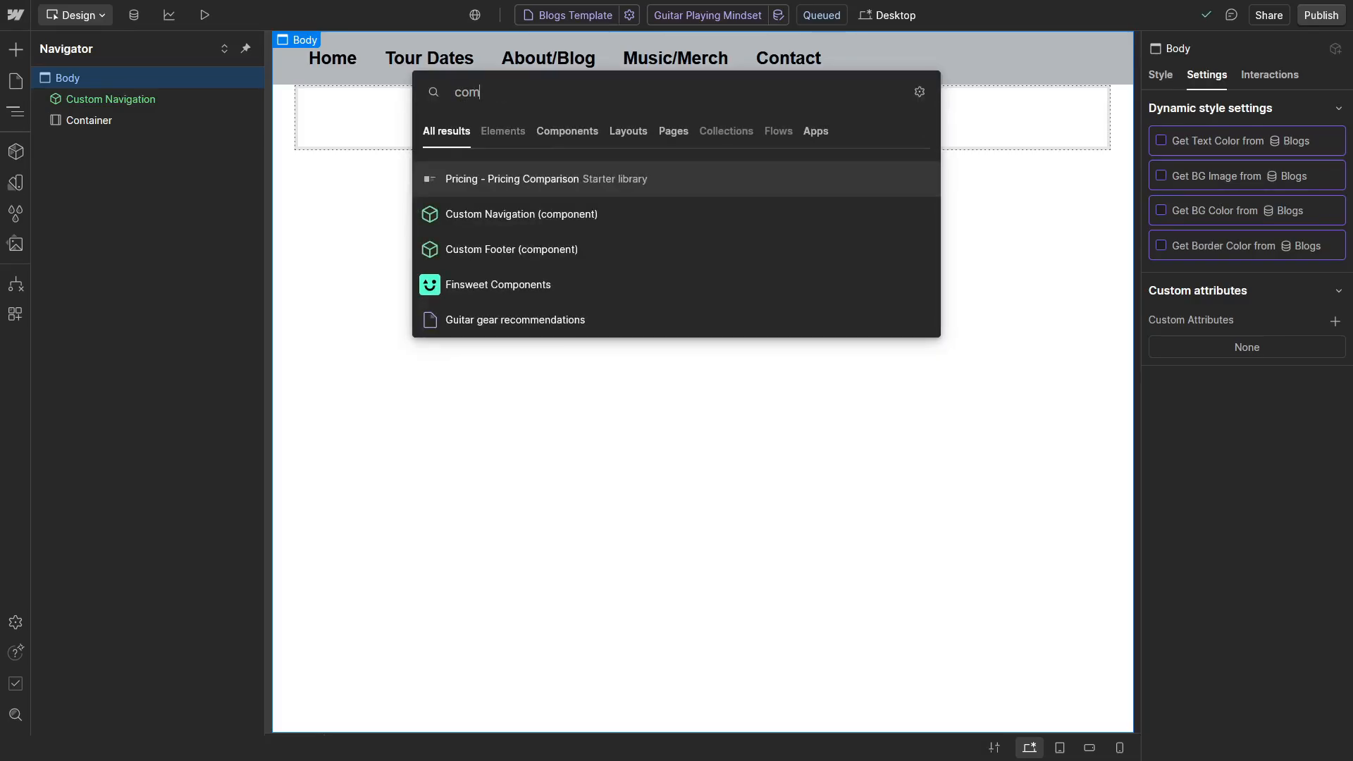
{"action": "left_click", "coordinate": [570, 250]}
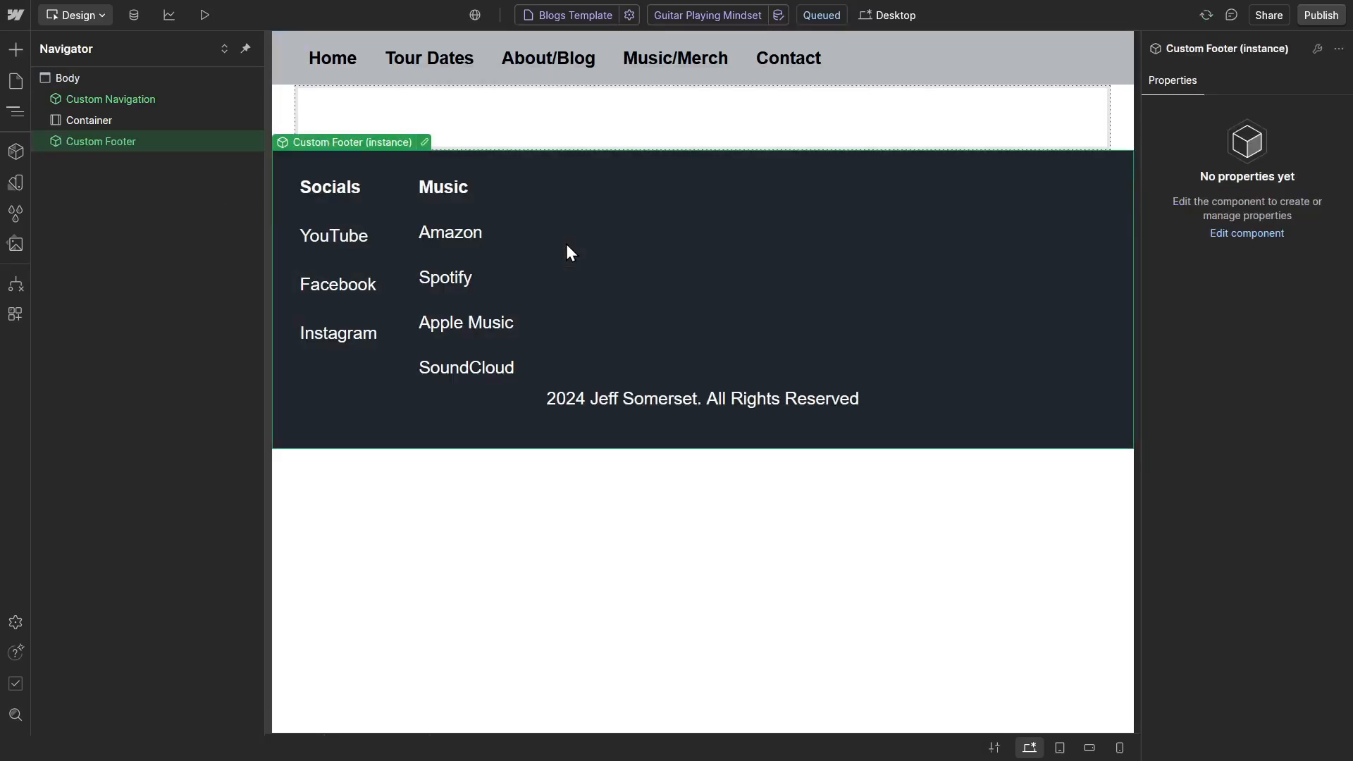
Step: Set the container's top margin to 1rem and its bottom margin to 2rem
{"action": "left_click", "coordinate": [171, 121]}
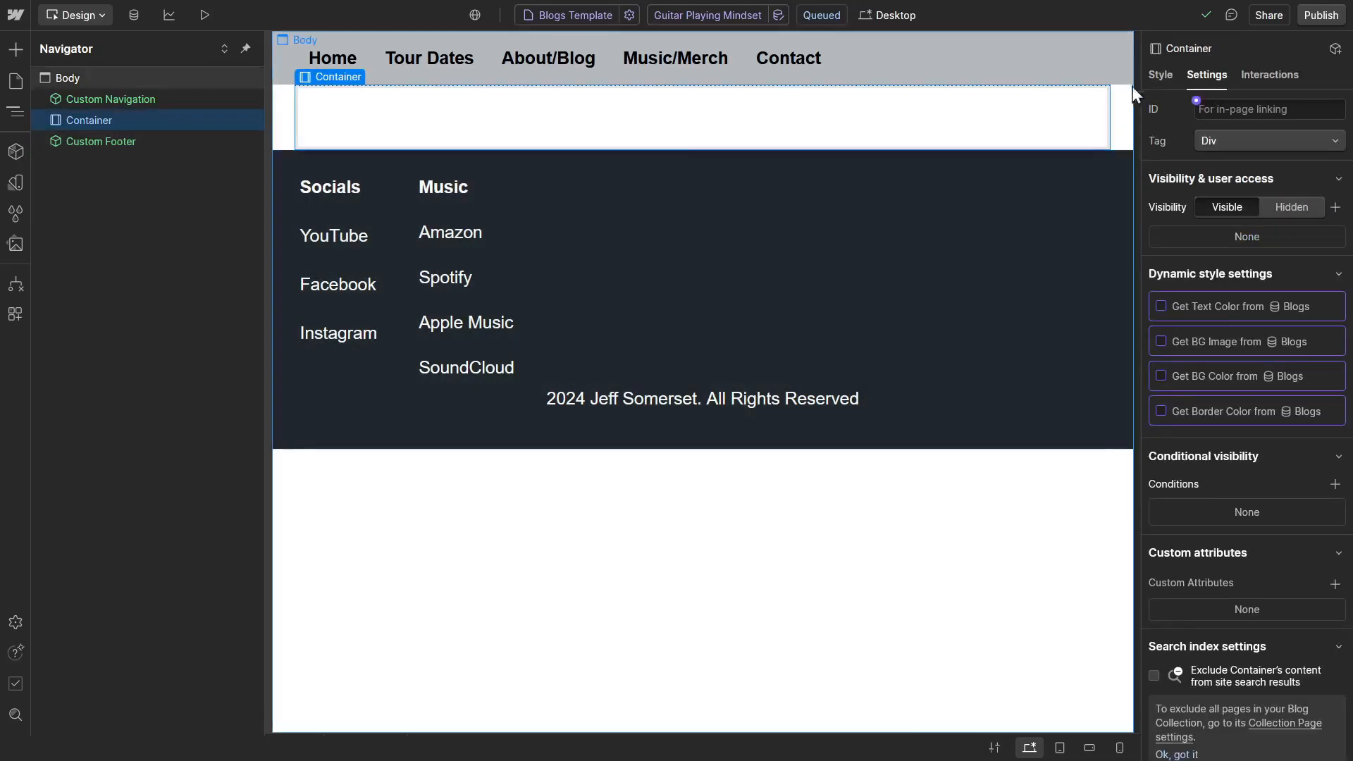
{"action": "left_click", "coordinate": [1160, 77]}
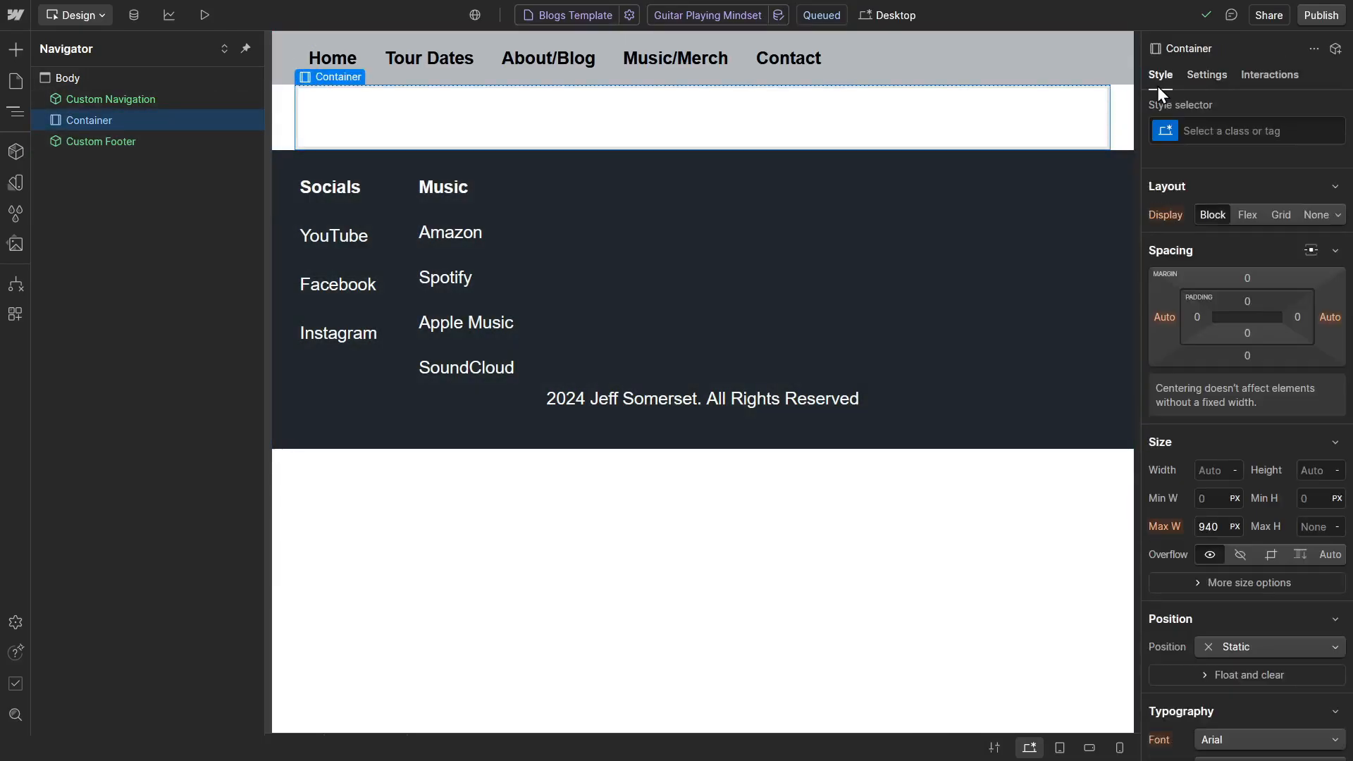
{"action": "left_click", "coordinate": [1247, 278]}
{"action": "type", "text": "1rem"}
{"action": "key", "text": "Return"}
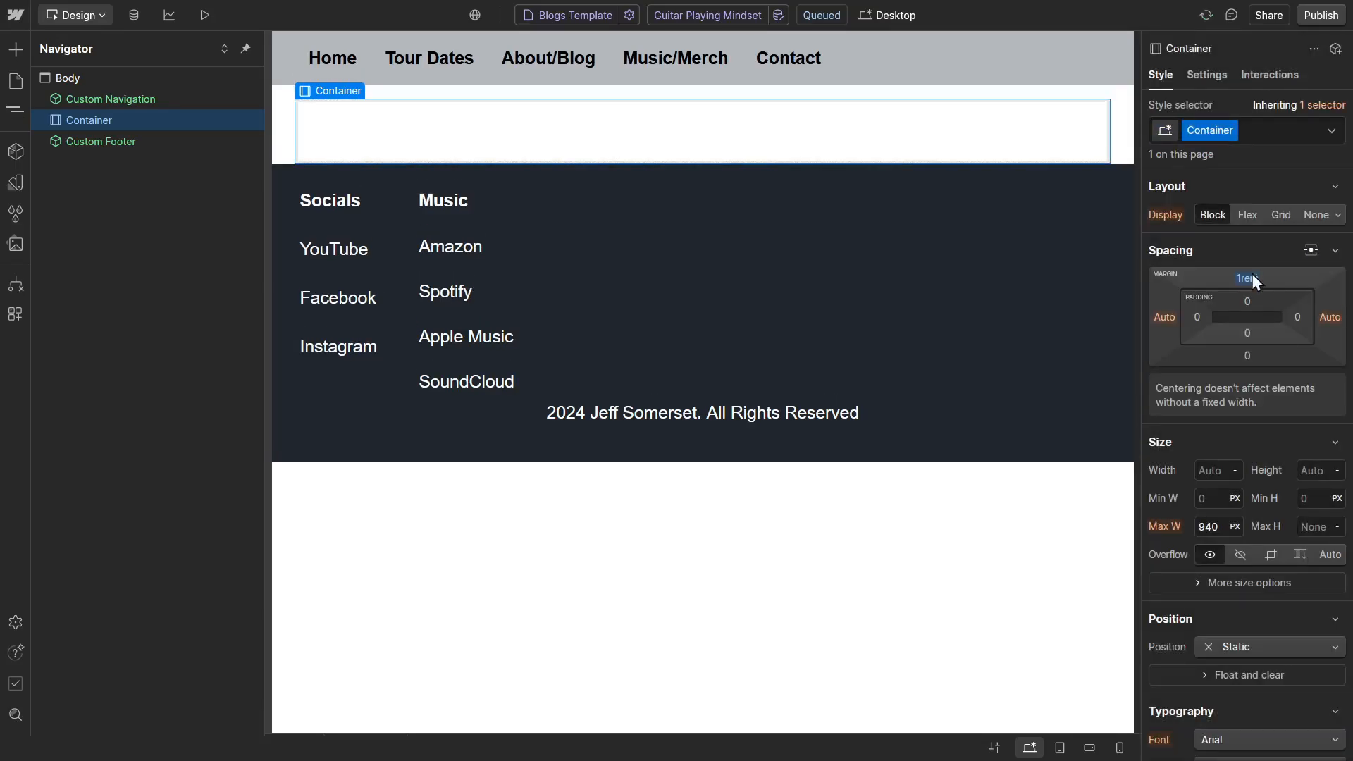
{"action": "left_click", "coordinate": [1247, 356]}
{"action": "type", "text": "2rem"}
{"action": "key", "text": "Return"}
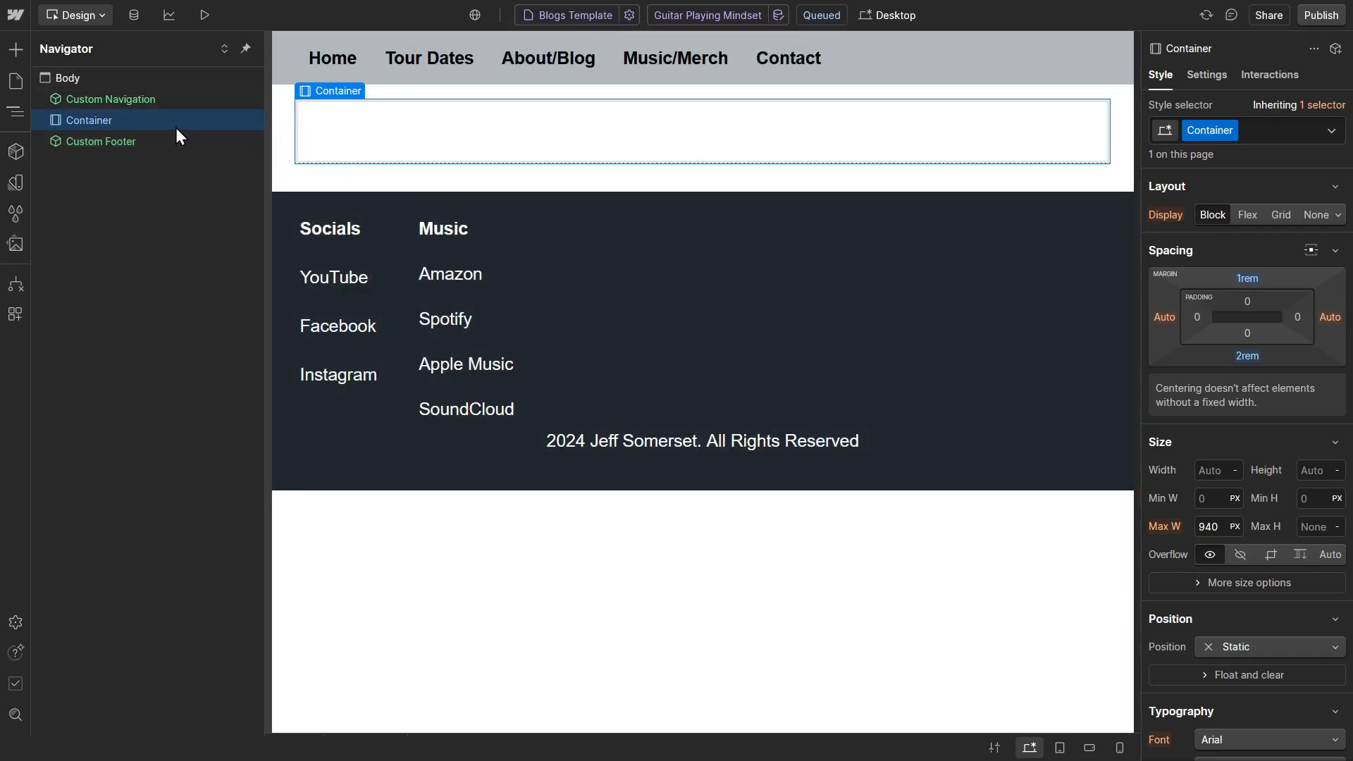
Step: Add an Image element inside the container and connect its source to the Blog Entry Image field
{"action": "key", "text": "ctrl+k"}
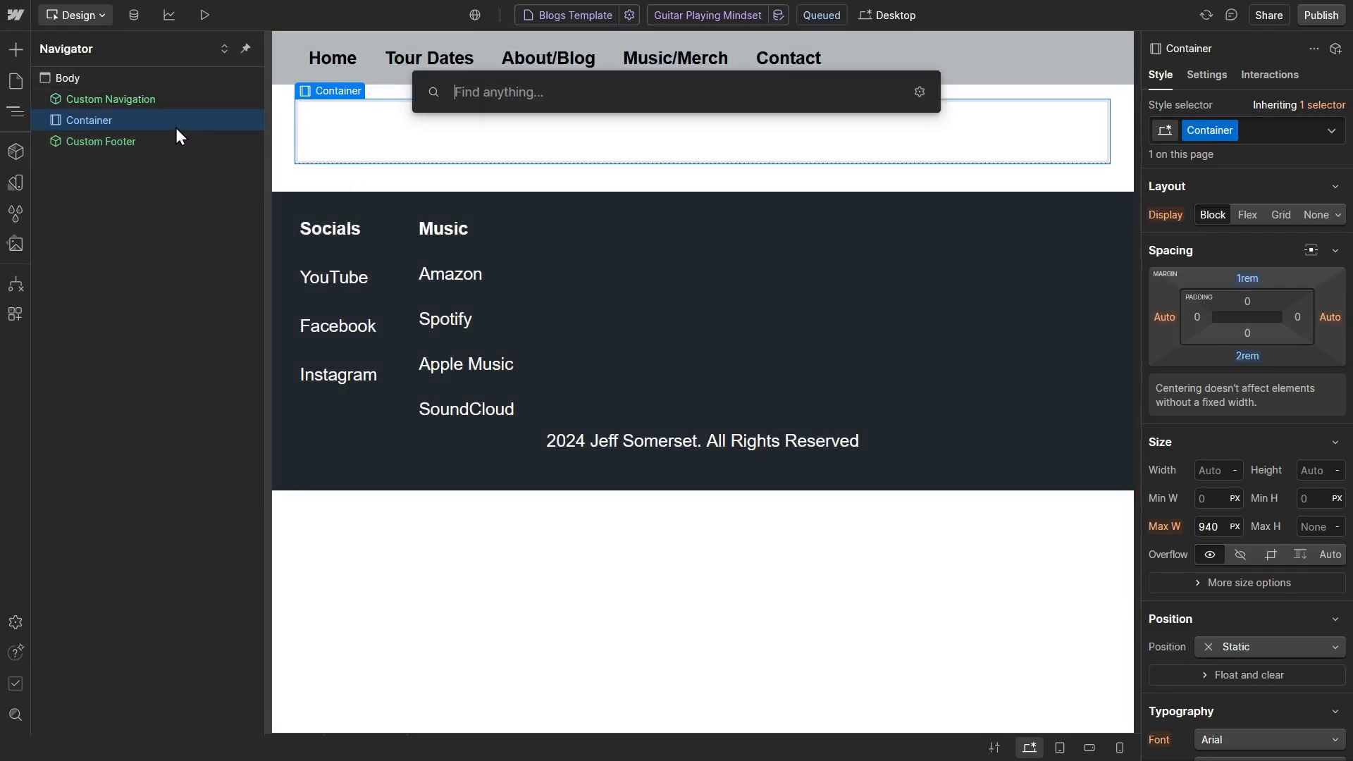
{"action": "type", "text": "image"}
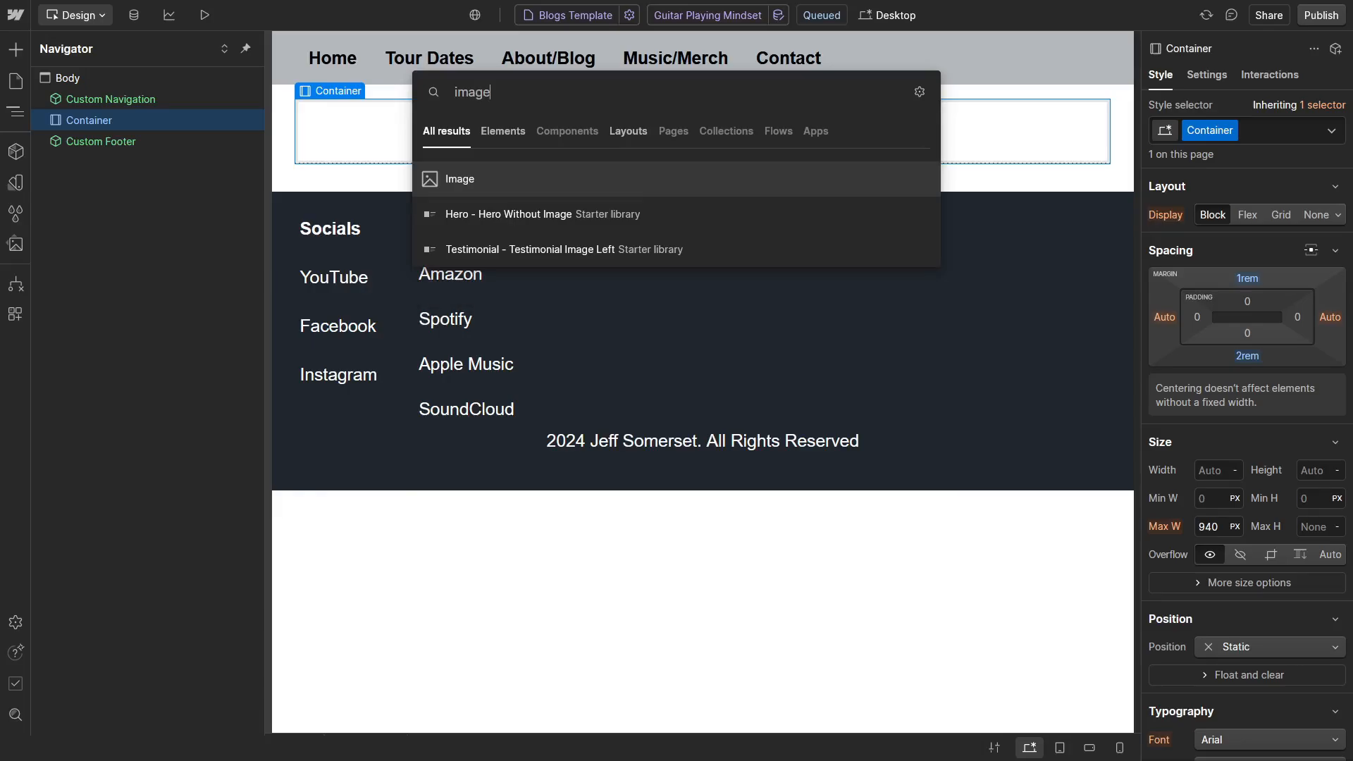
{"action": "key", "text": "Return"}
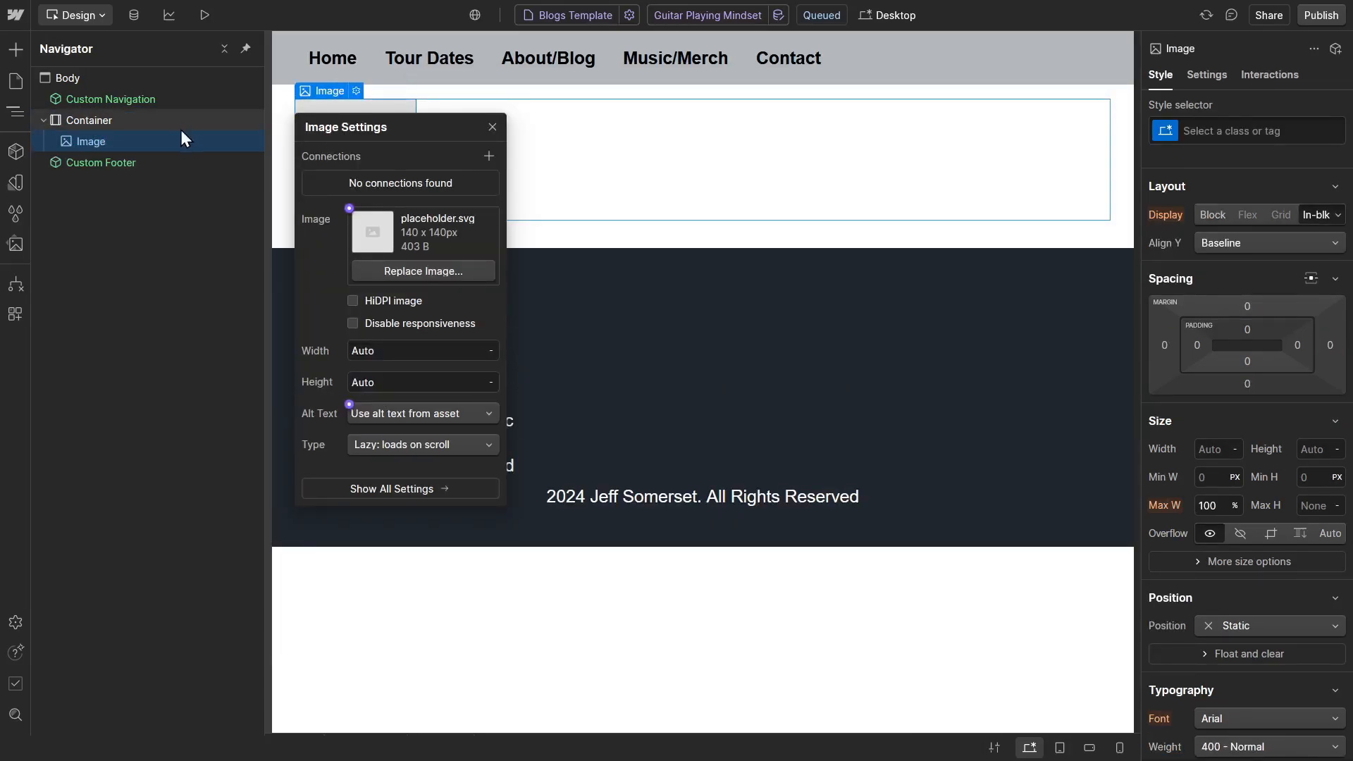
{"action": "left_click", "coordinate": [348, 209]}
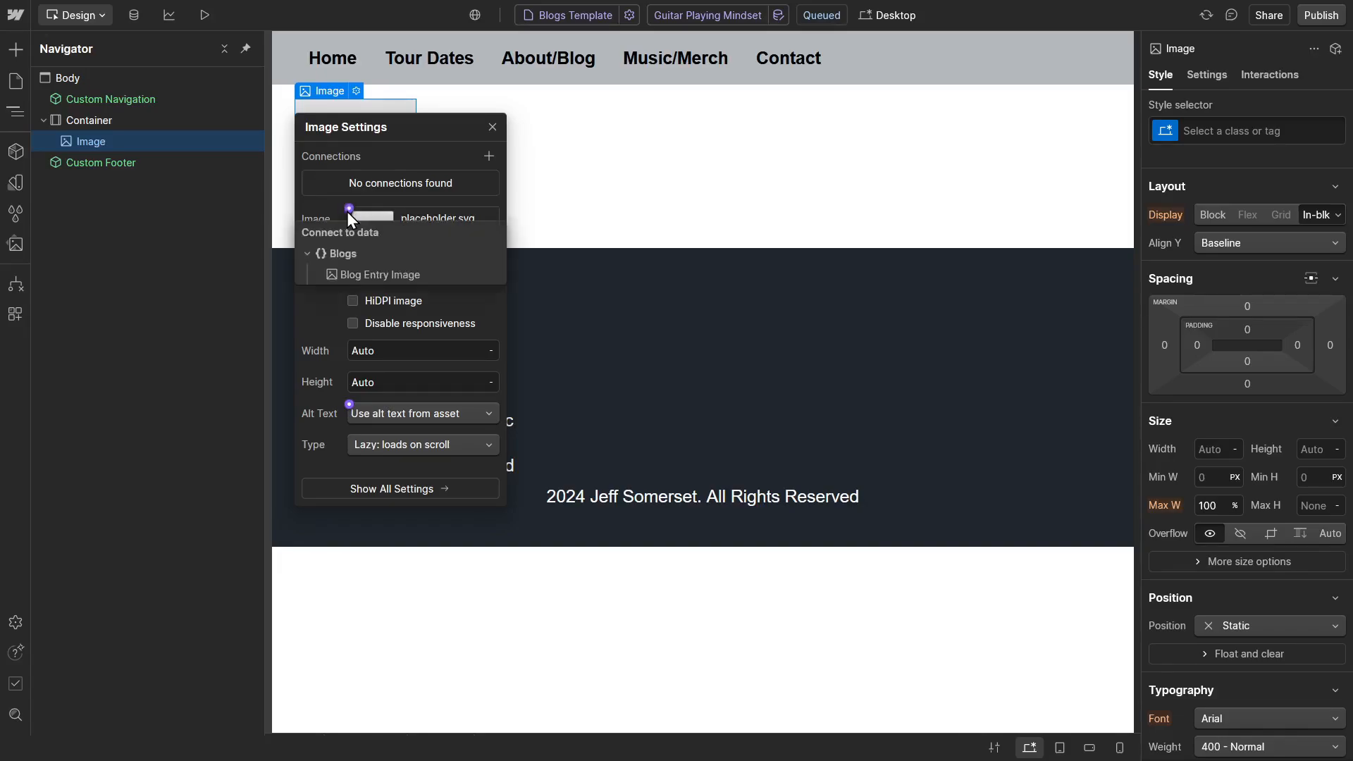
{"action": "left_click", "coordinate": [370, 276]}
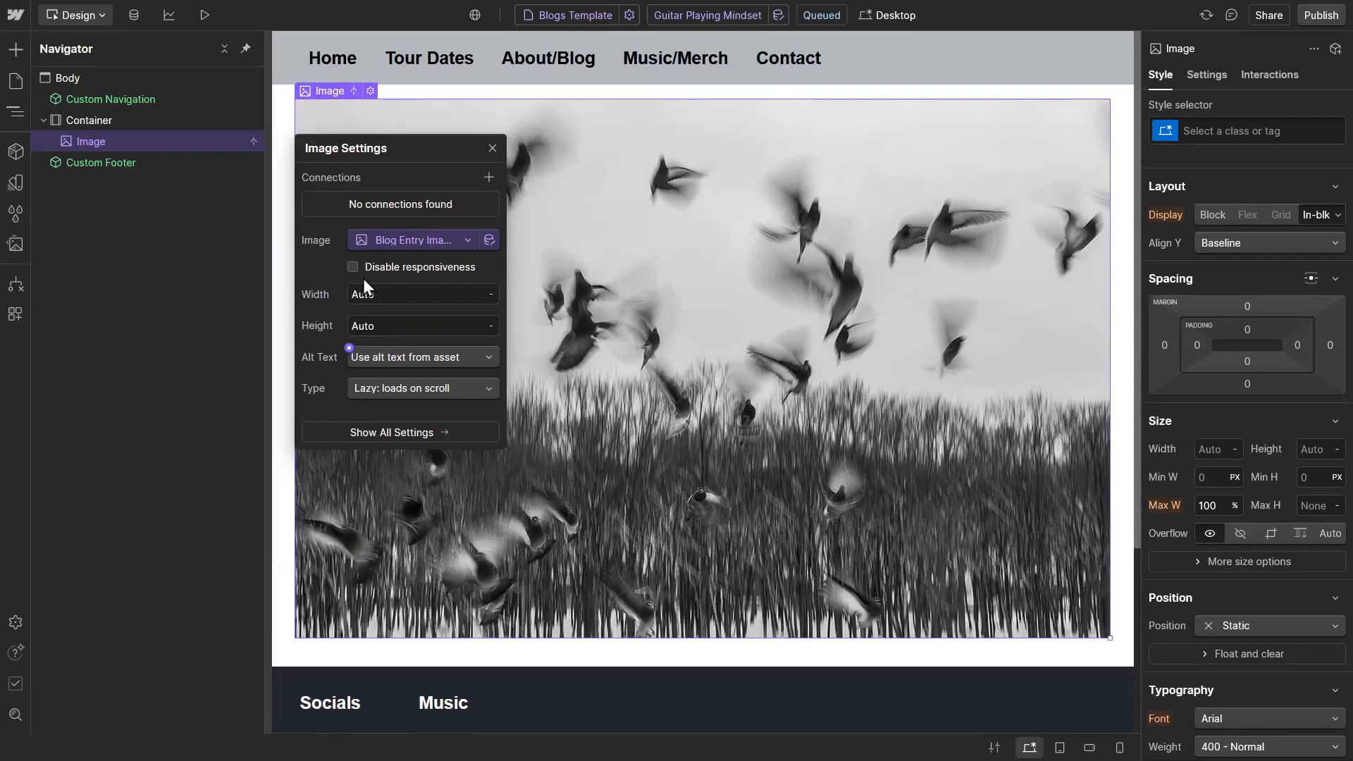
{"action": "left_click", "coordinate": [492, 148]}
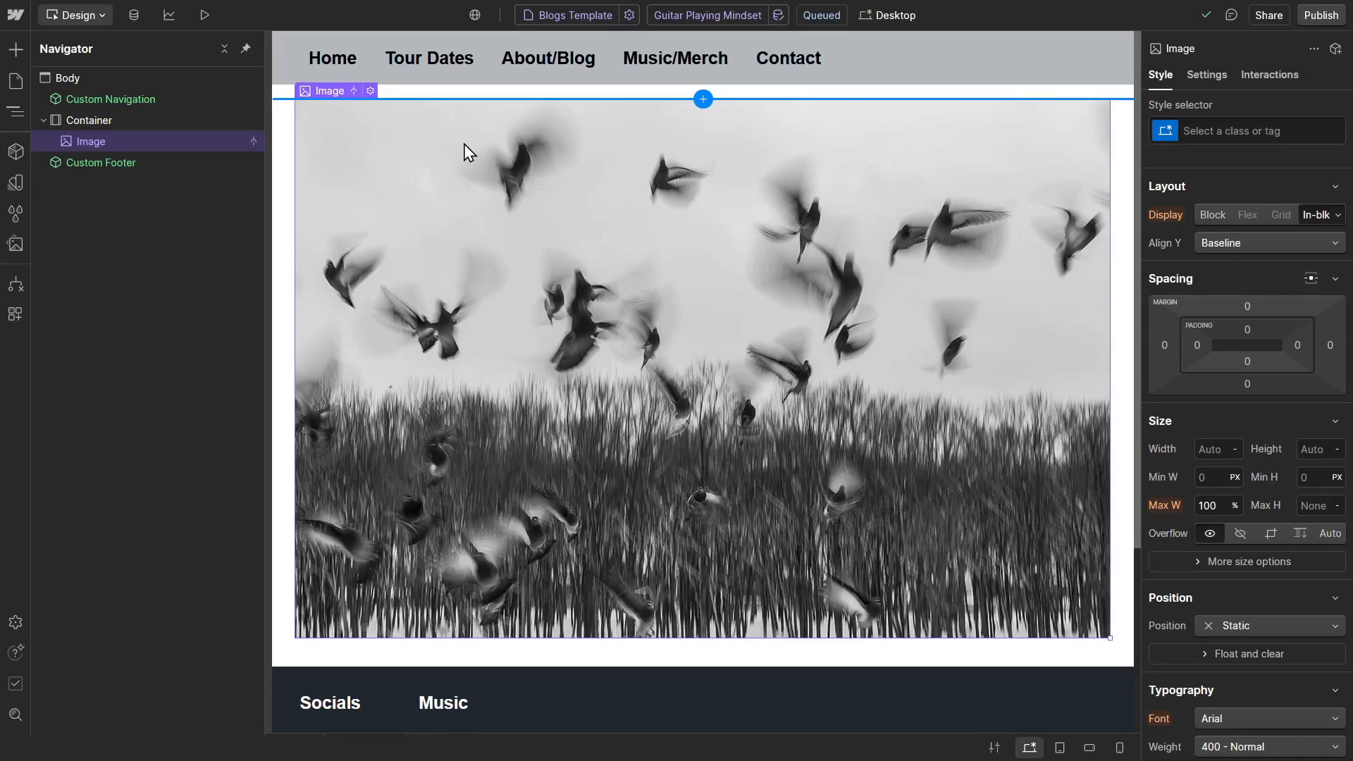
Step: Review the image element's settings, including its connection to the collection's image field
{"action": "left_click", "coordinate": [371, 91]}
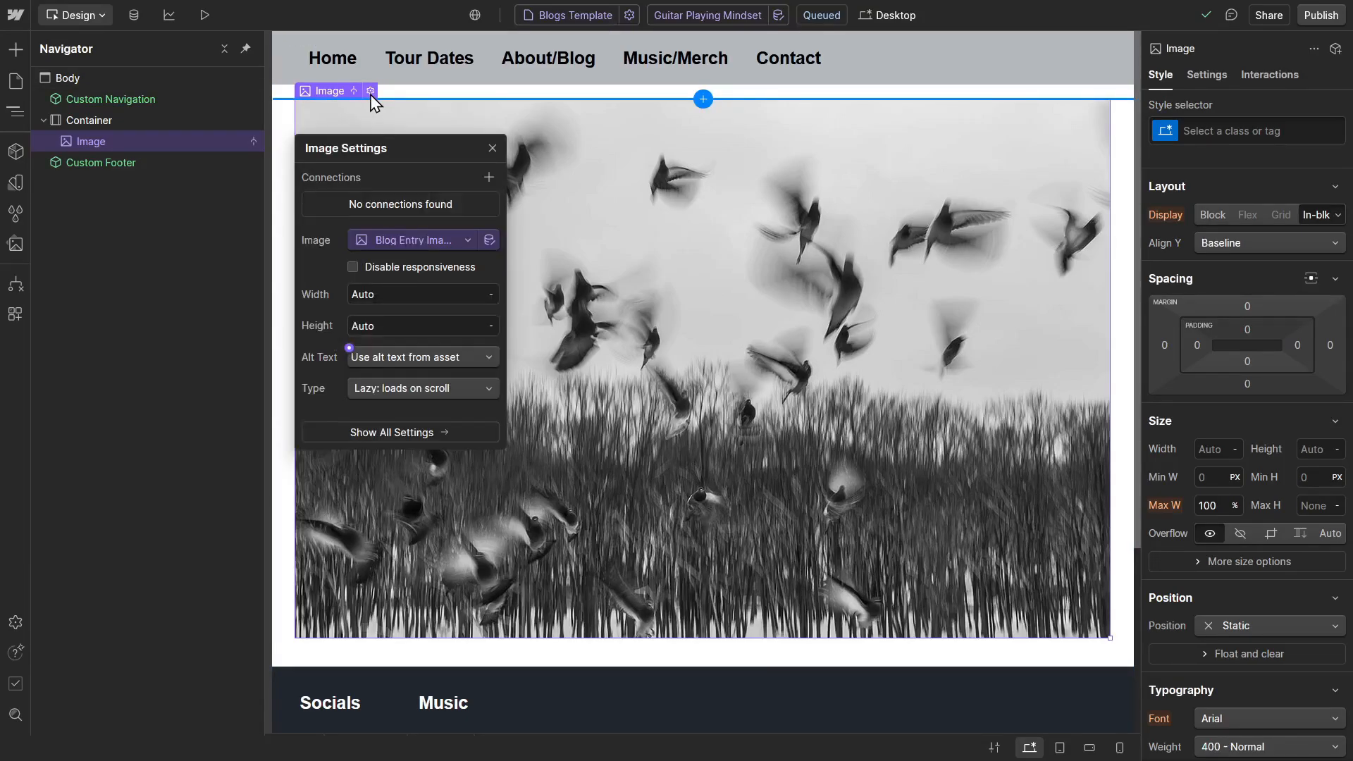
{"action": "left_click", "coordinate": [409, 238]}
{"action": "left_click", "coordinate": [489, 154]}
{"action": "left_click", "coordinate": [493, 149]}
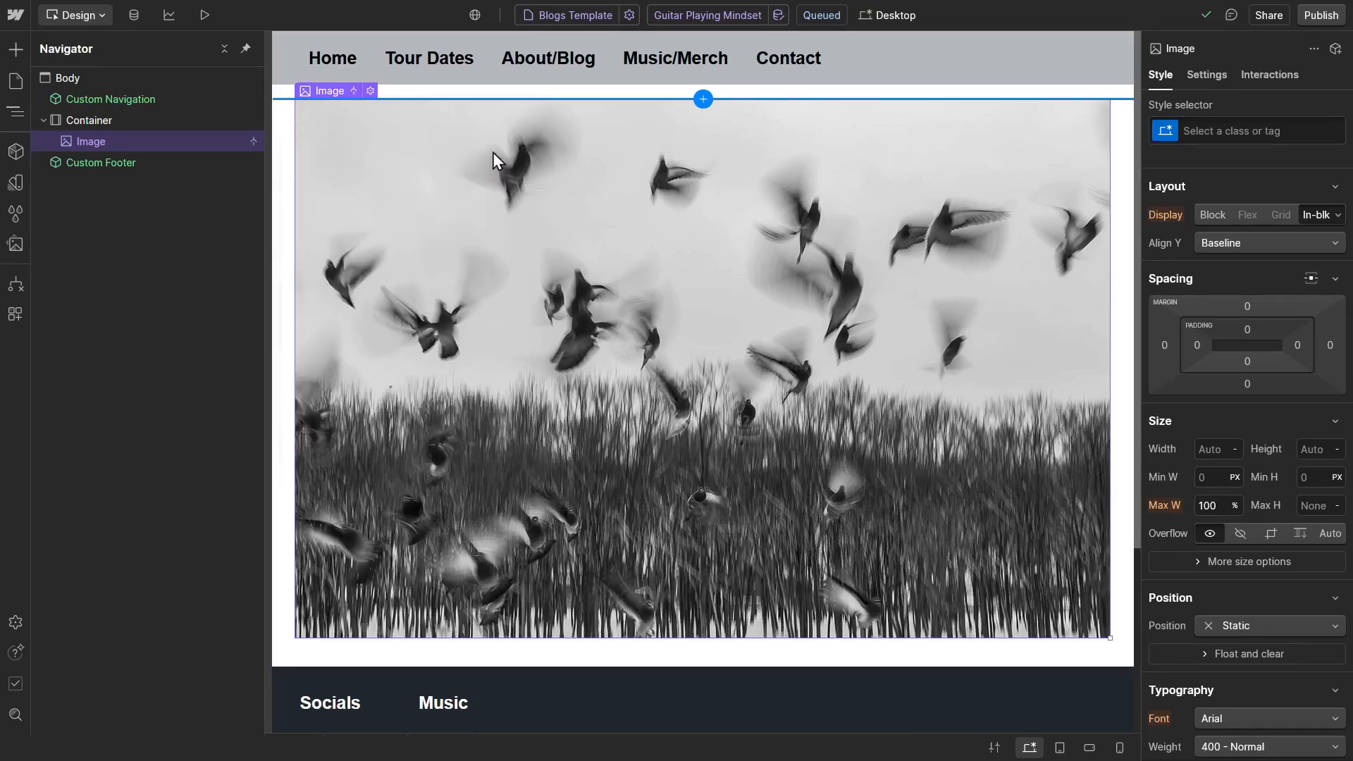
{"action": "left_click", "coordinate": [1199, 74]}
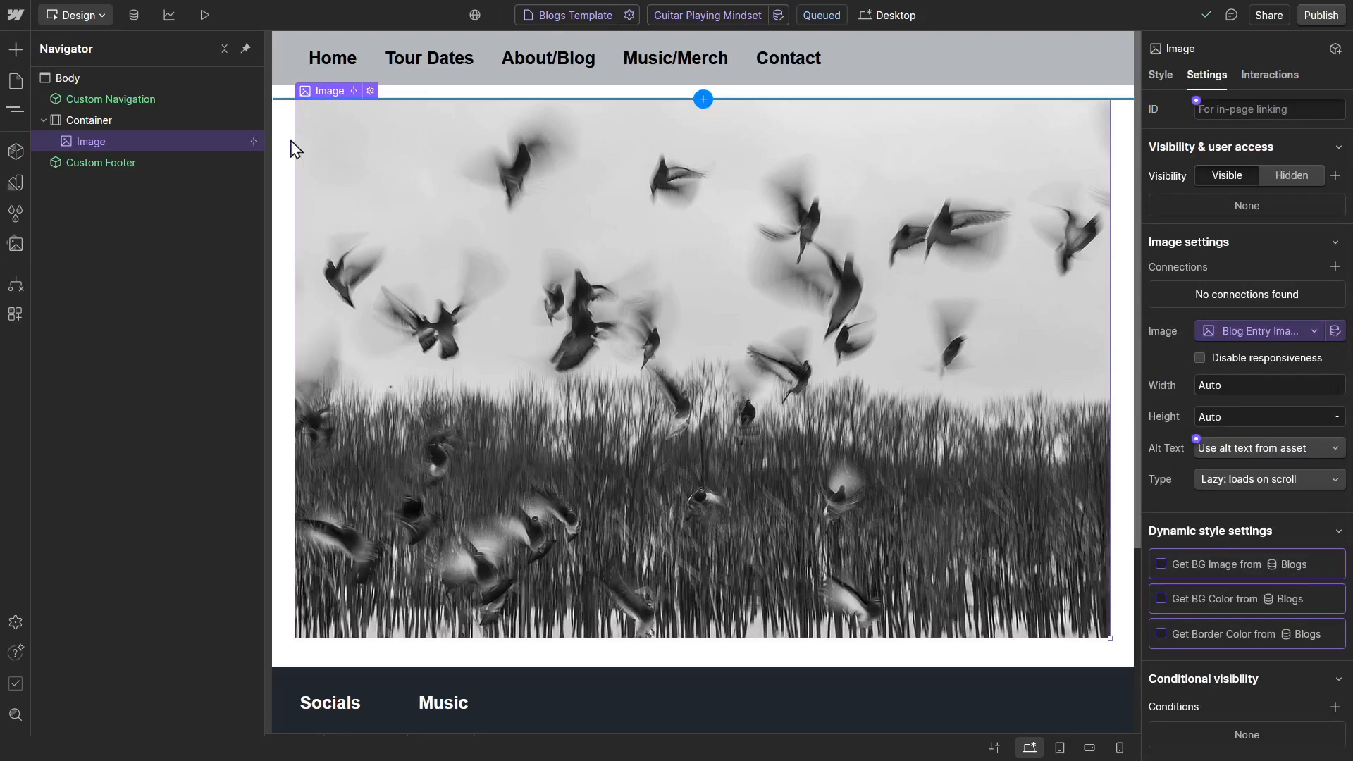
Step: Add a Heading element to the container below the image and connect its text to the Blog Title field
{"action": "left_click", "coordinate": [125, 123]}
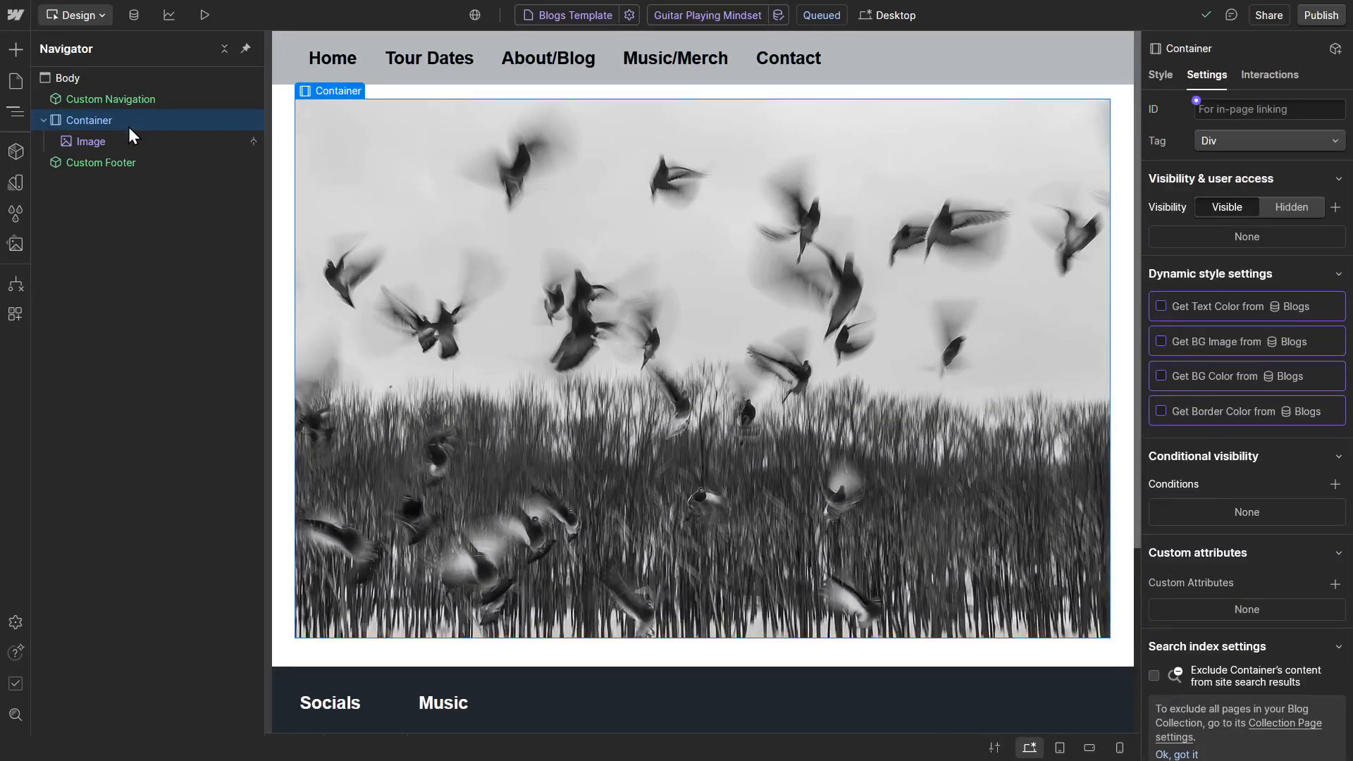
{"action": "key", "text": "ctrl+e"}
{"action": "type", "text": "head"}
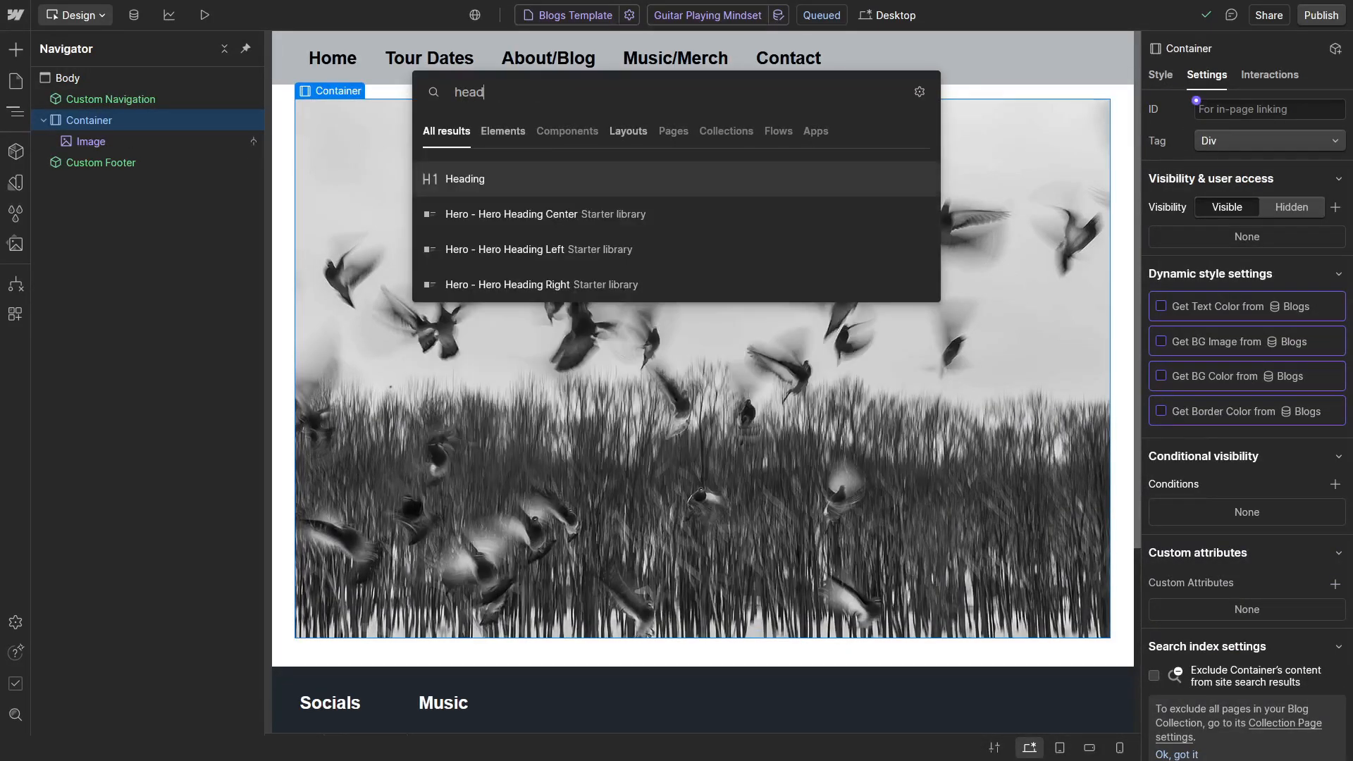
{"action": "key", "text": "Return"}
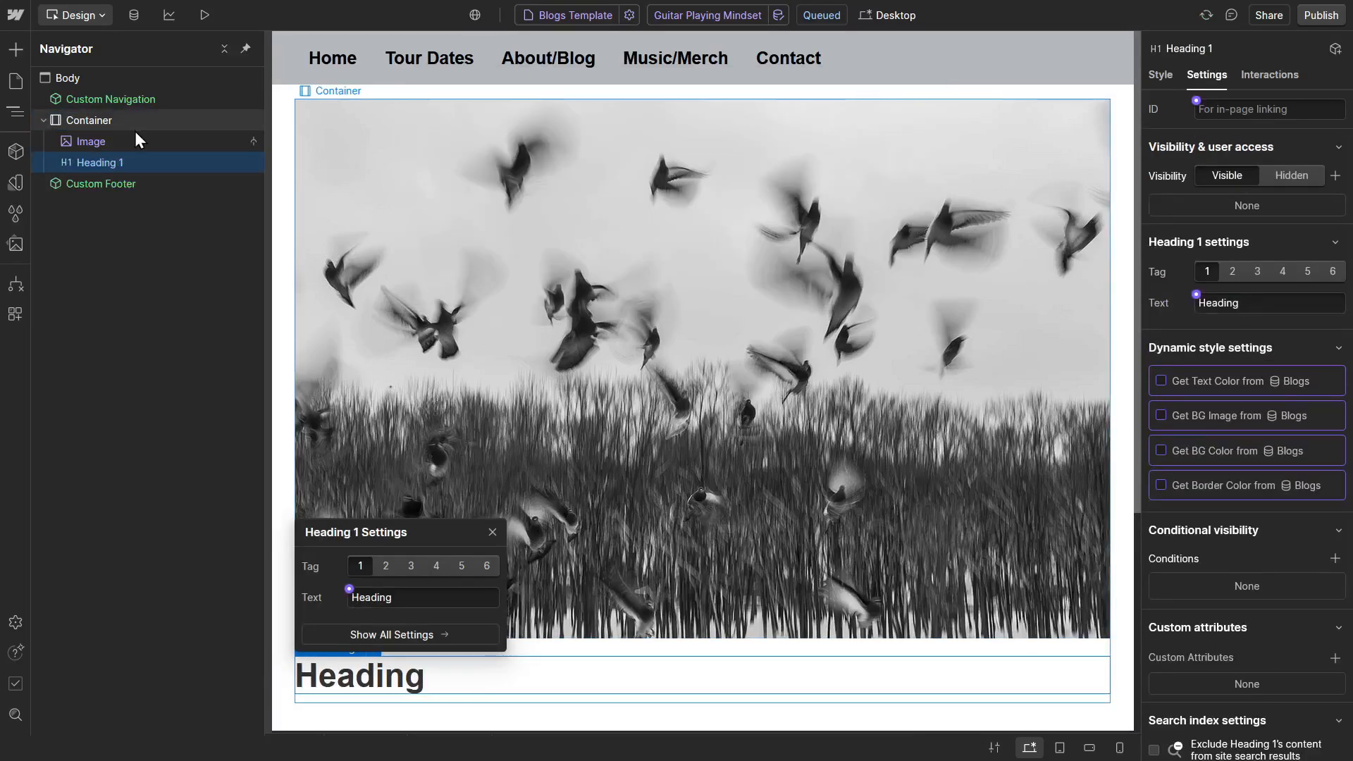
{"action": "left_click", "coordinate": [349, 589]}
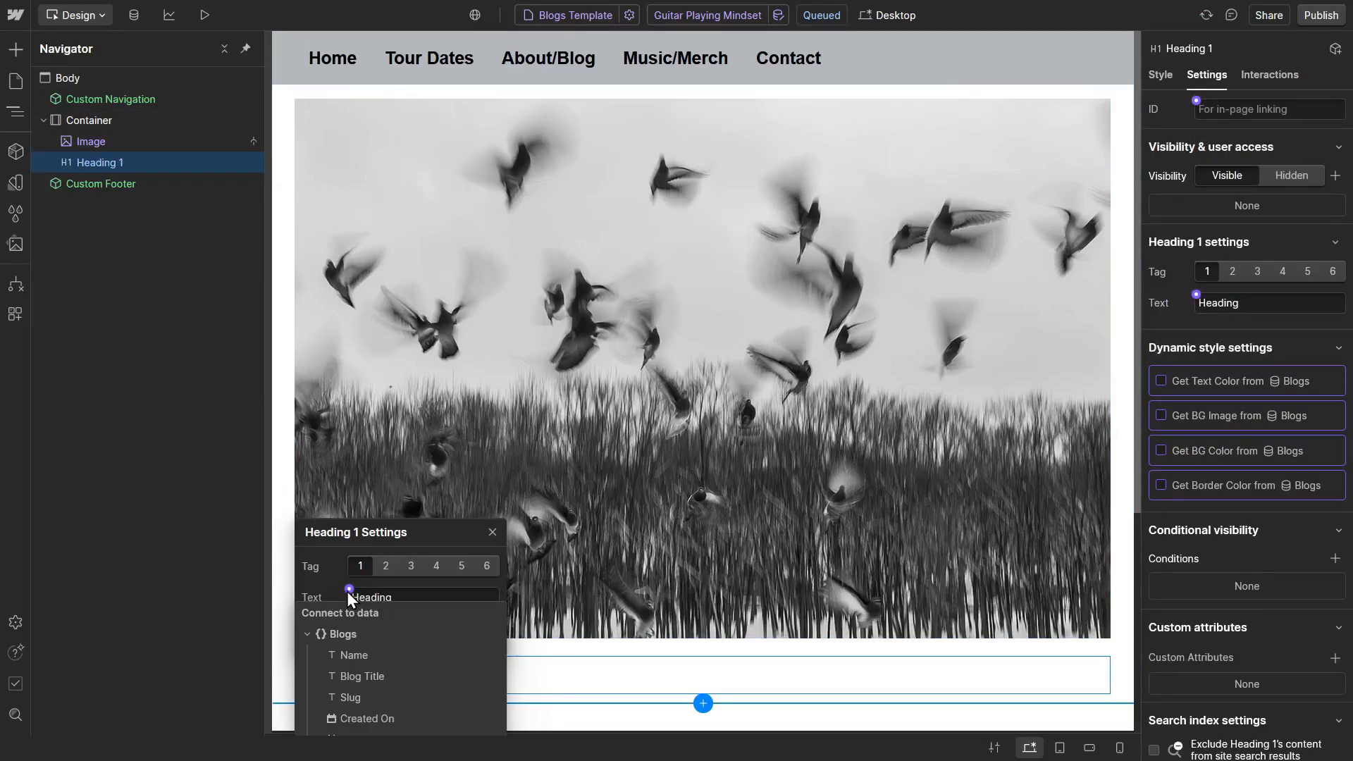
{"action": "left_click", "coordinate": [389, 678]}
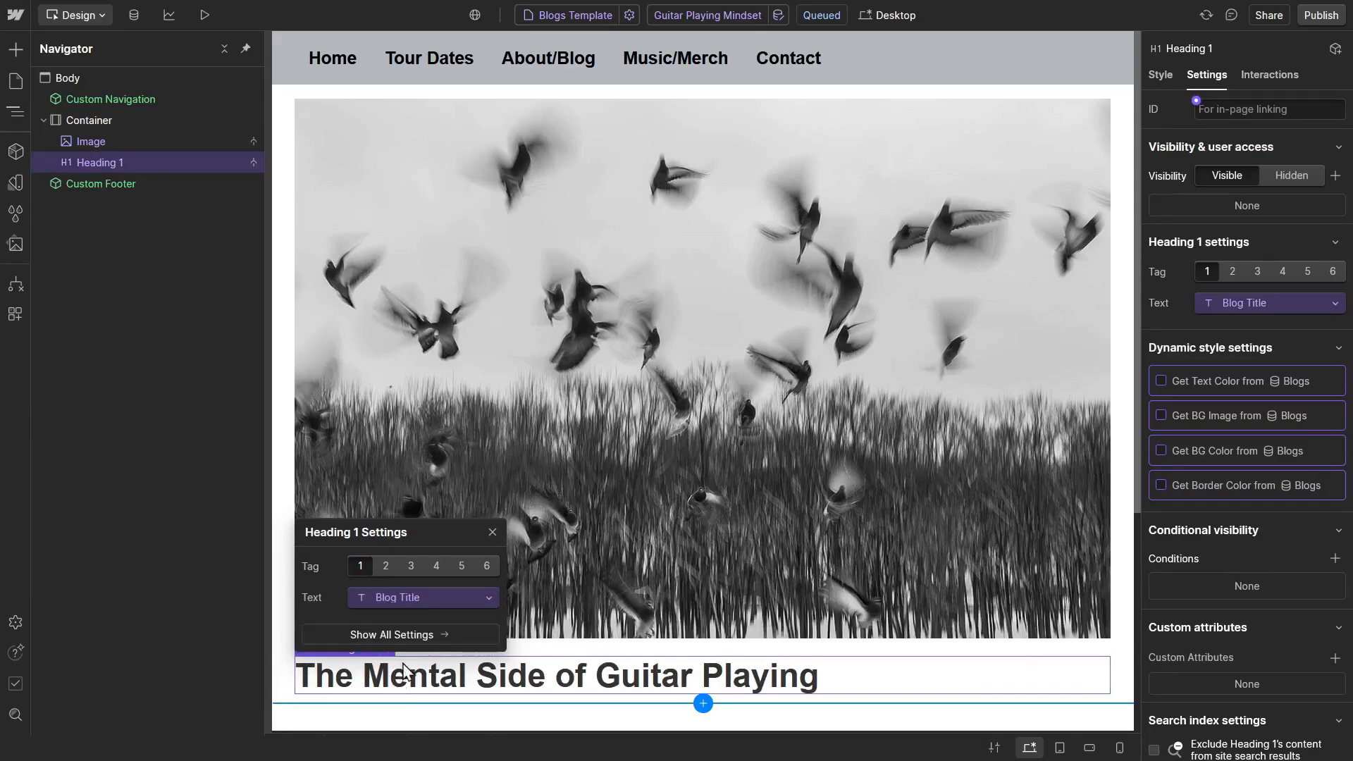
{"action": "left_click", "coordinate": [492, 534]}
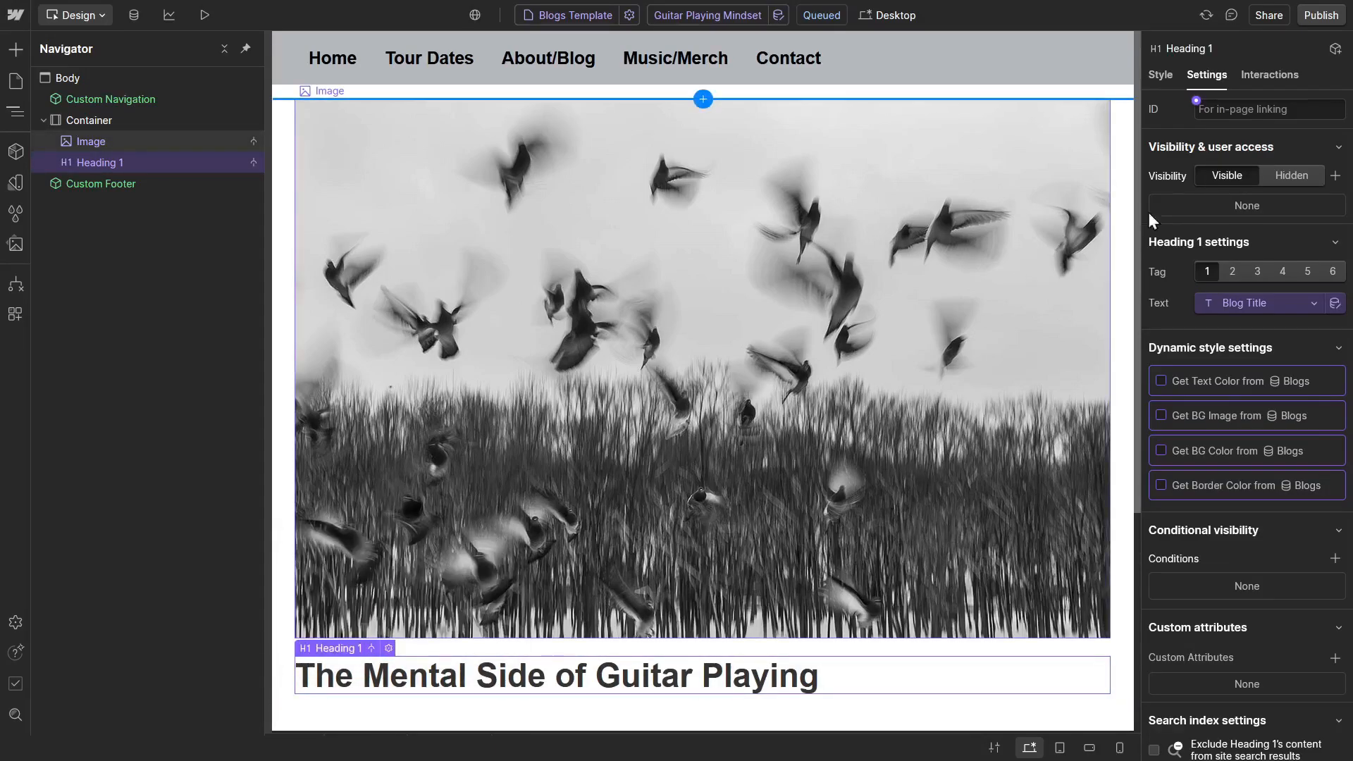
Step: Center-align the blog title heading's text
{"action": "left_click", "coordinate": [1163, 76]}
{"action": "scroll", "coordinate": [1241, 572], "scroll_direction": "down", "scroll_amount": 3}
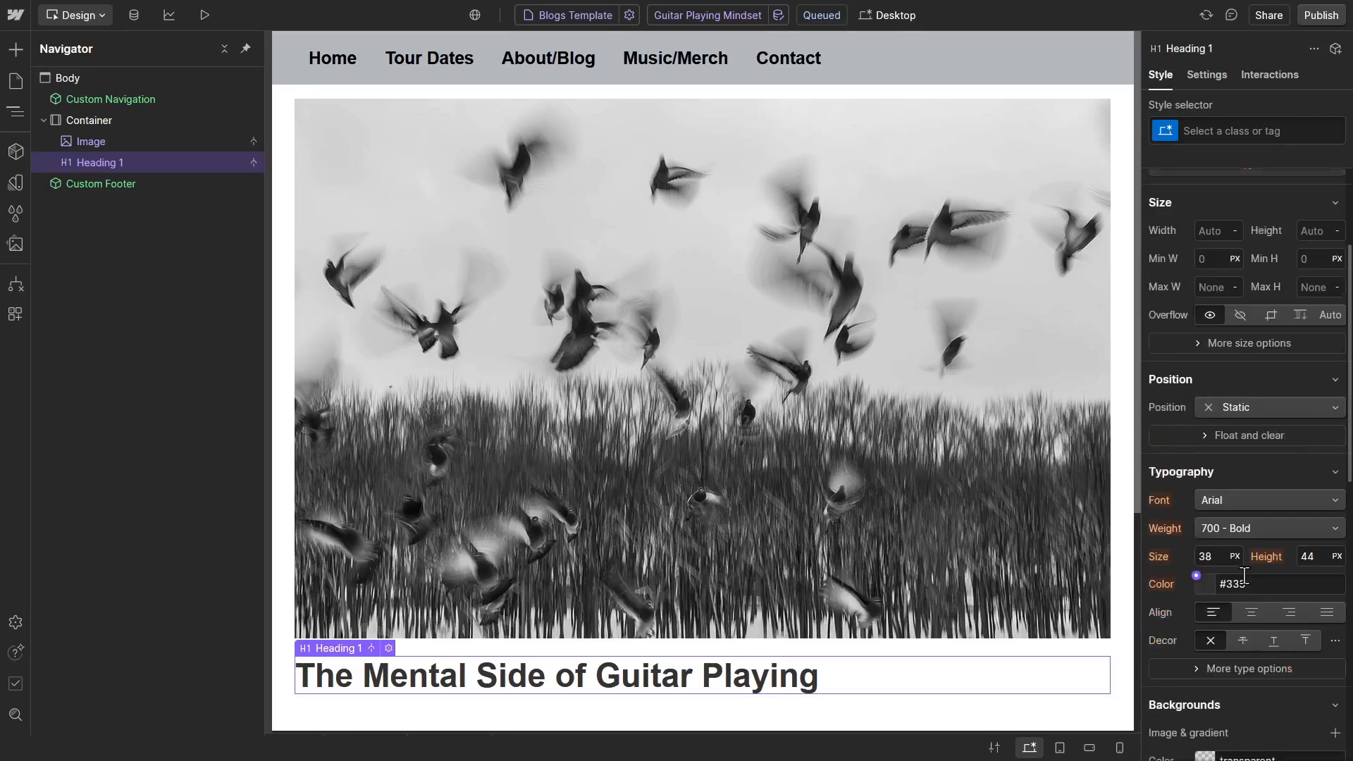
{"action": "left_click", "coordinate": [1244, 615]}
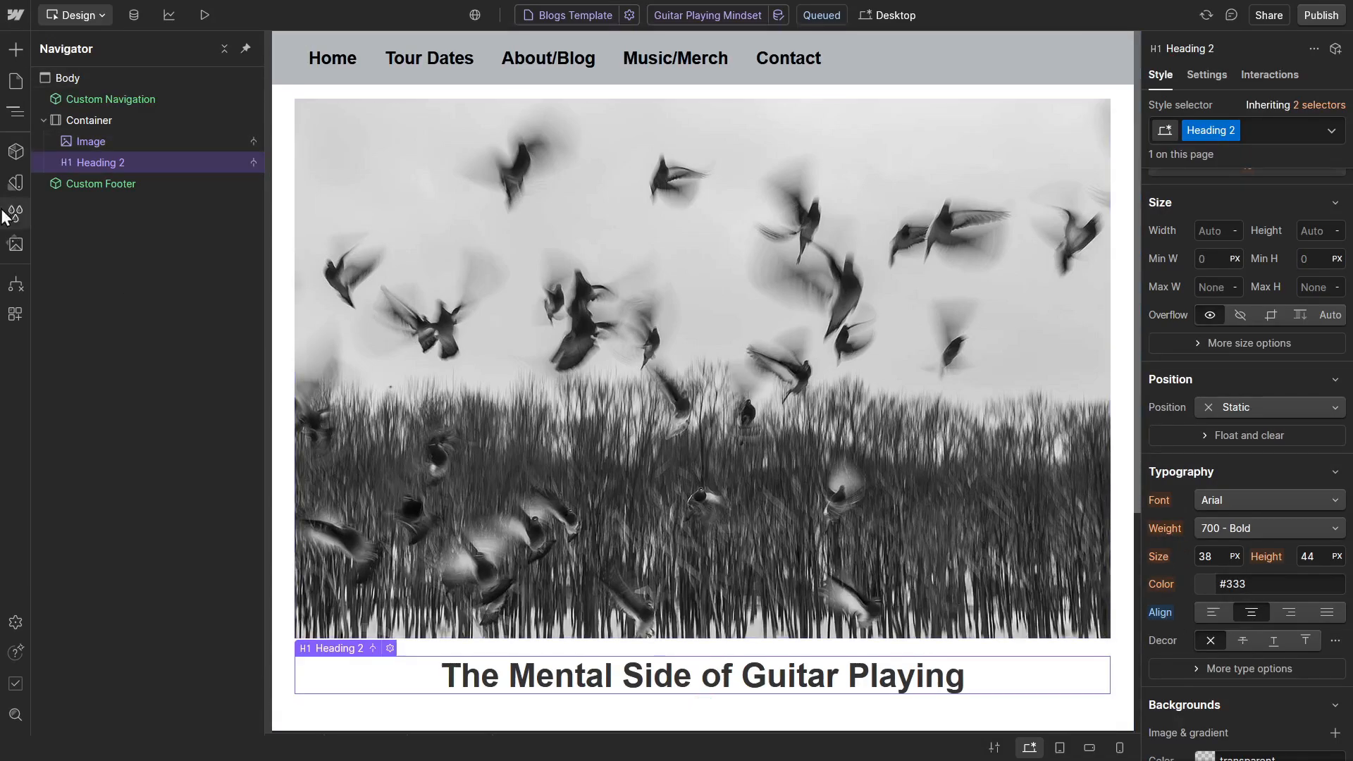
Step: Add a Rich Text element to the container below the heading and connect its content to the Blog Content field
{"action": "left_click", "coordinate": [100, 125]}
{"action": "key", "text": "ctrl+k"}
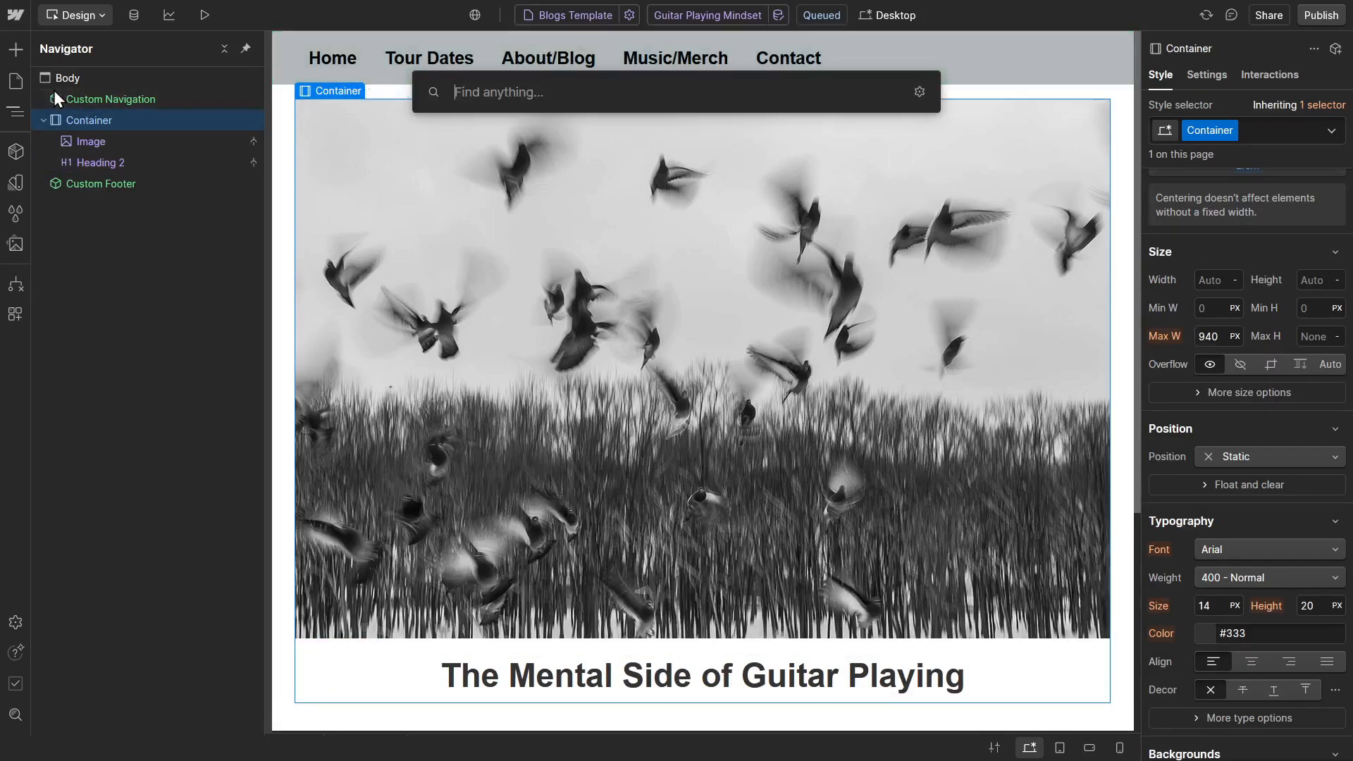
{"action": "type", "text": "rich"}
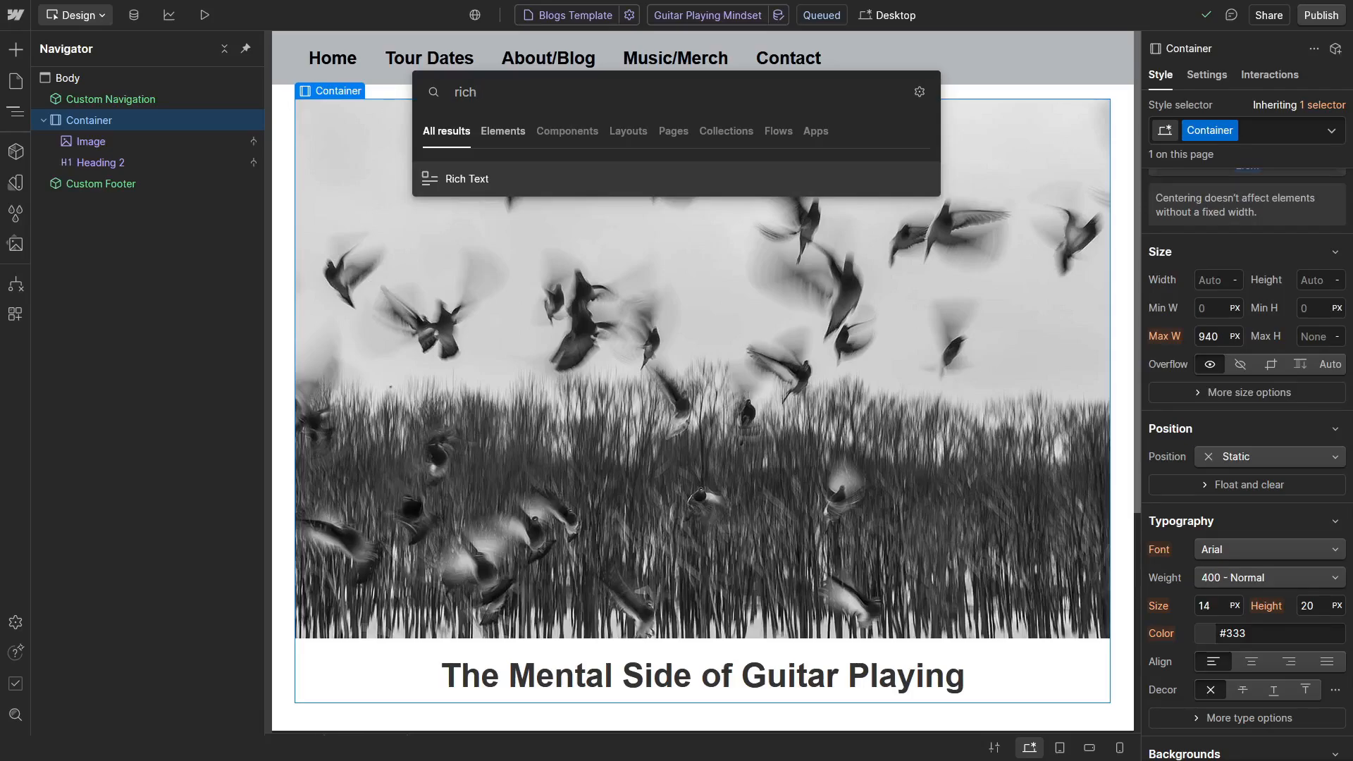
{"action": "key", "text": "Return"}
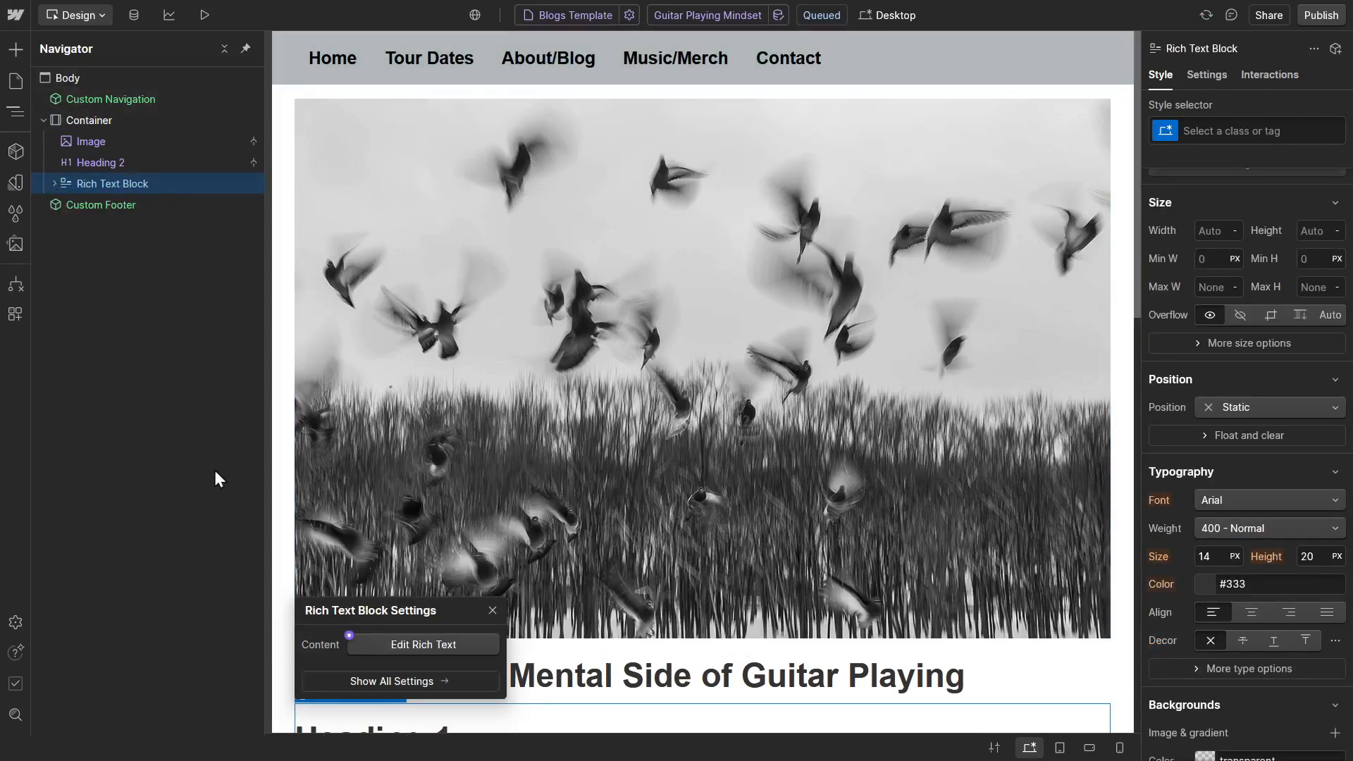
{"action": "left_click", "coordinate": [349, 637]}
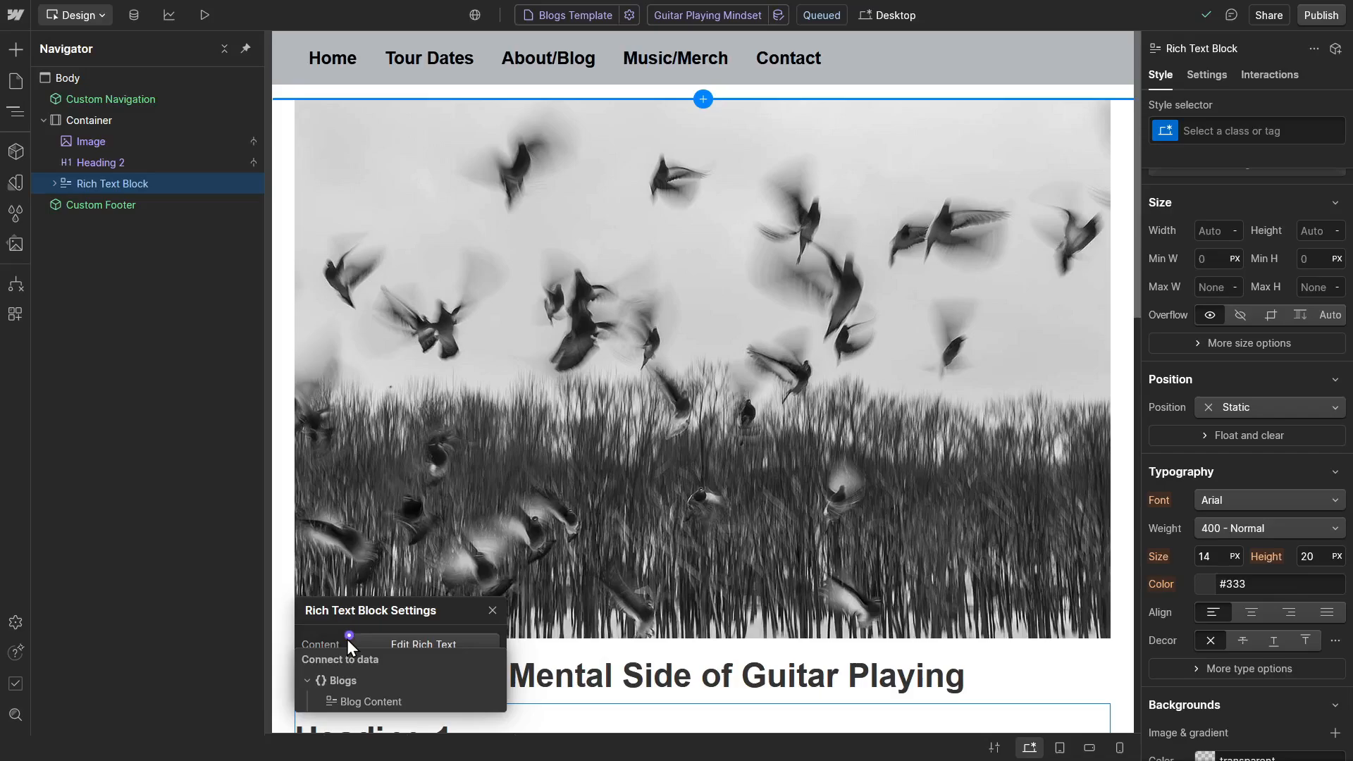
{"action": "left_click", "coordinate": [383, 701]}
{"action": "left_click", "coordinate": [494, 612]}
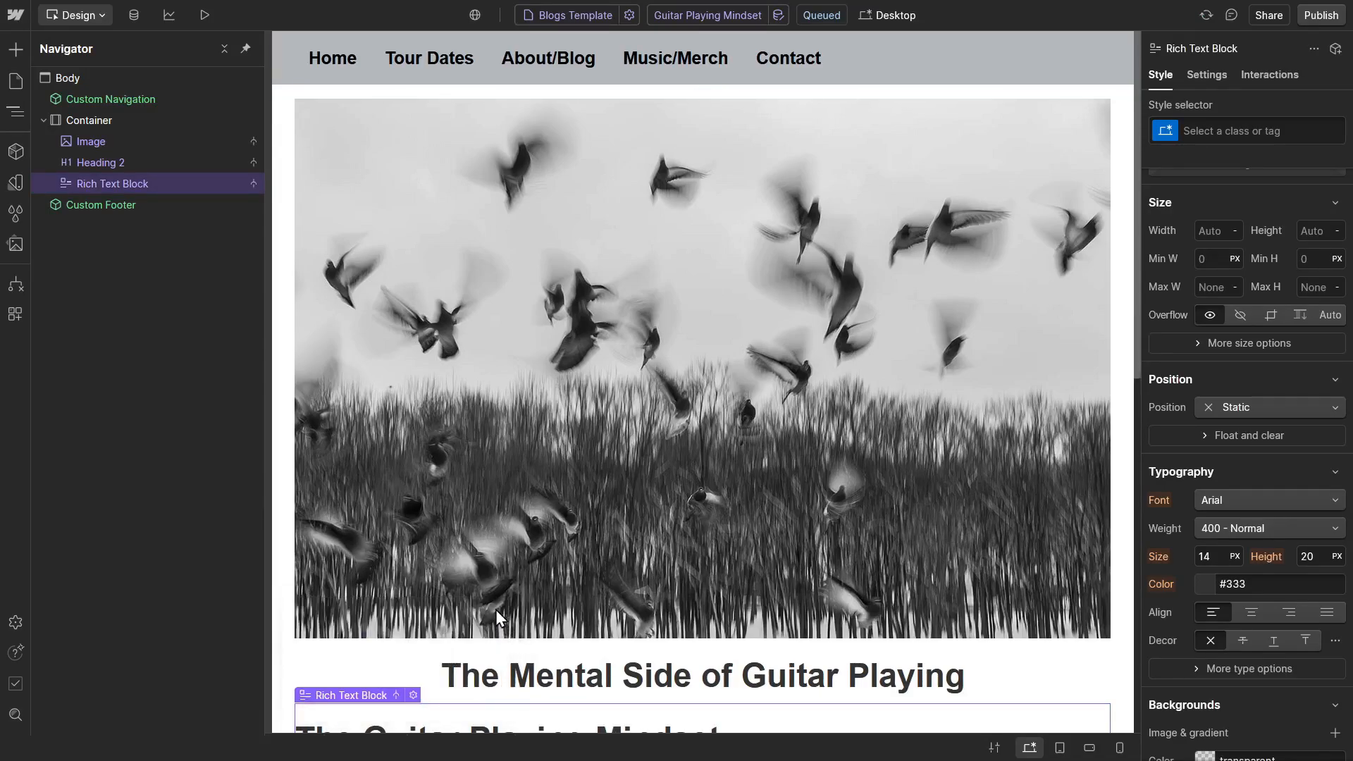
{"action": "scroll", "coordinate": [496, 614], "scroll_direction": "down", "scroll_amount": 6}
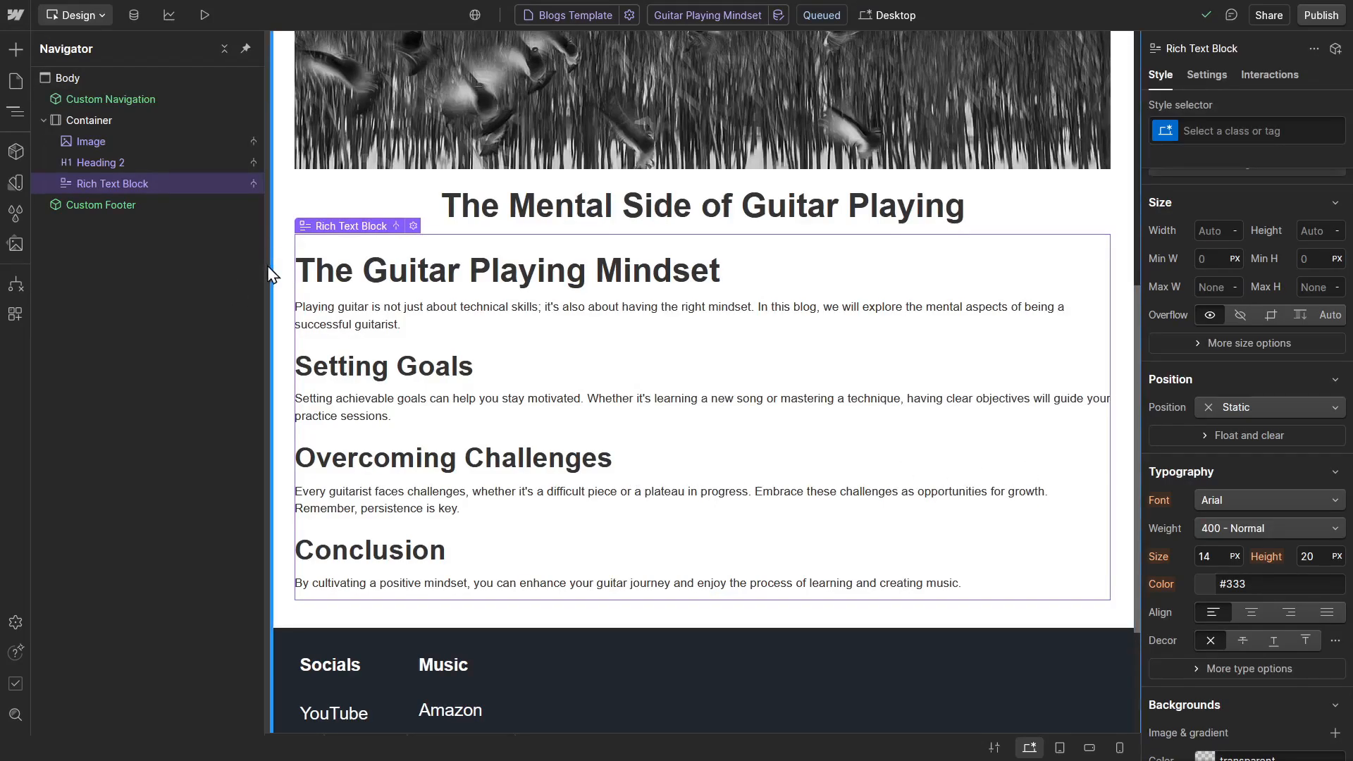
{"action": "scroll", "coordinate": [430, 338], "scroll_direction": "up", "scroll_amount": 4}
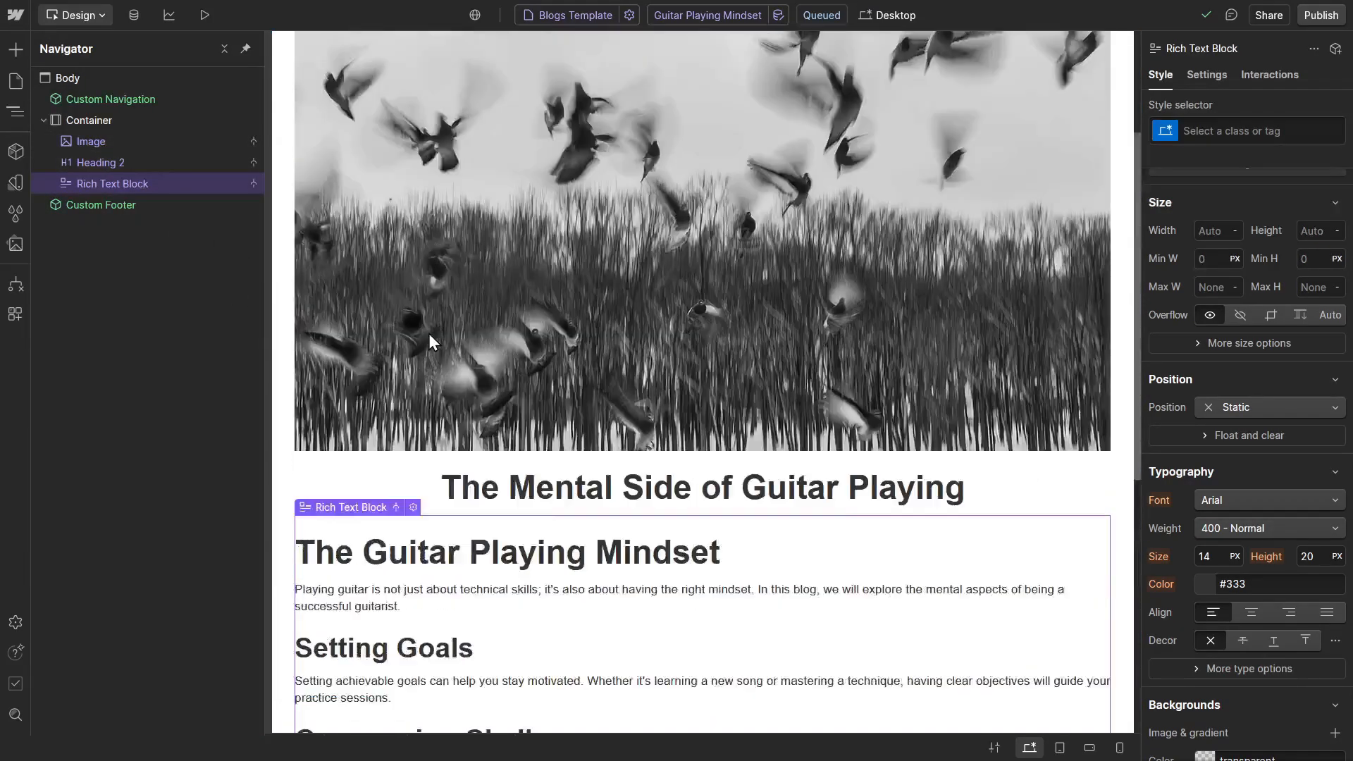
{"action": "scroll", "coordinate": [430, 335], "scroll_direction": "up", "scroll_amount": 3}
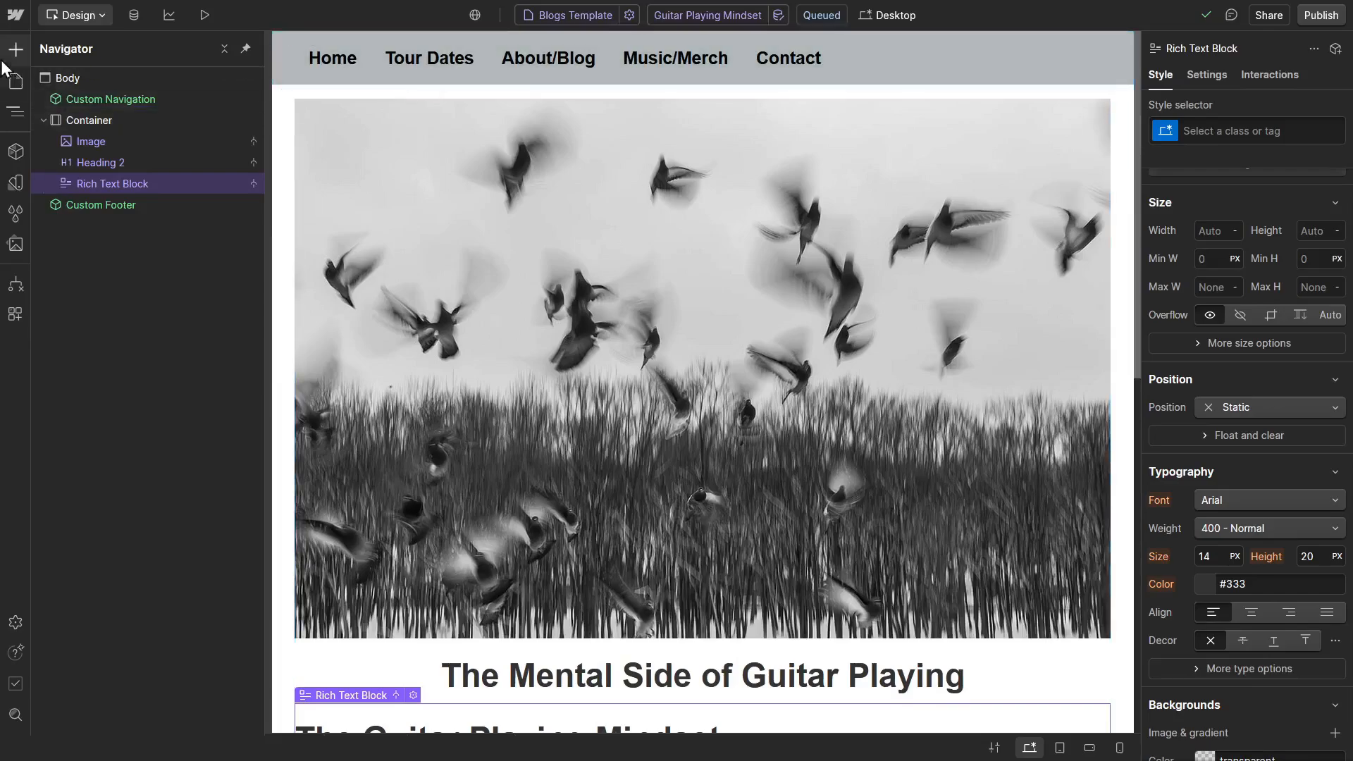
Step: Open the About static page and look over its bio section
{"action": "left_click", "coordinate": [16, 81]}
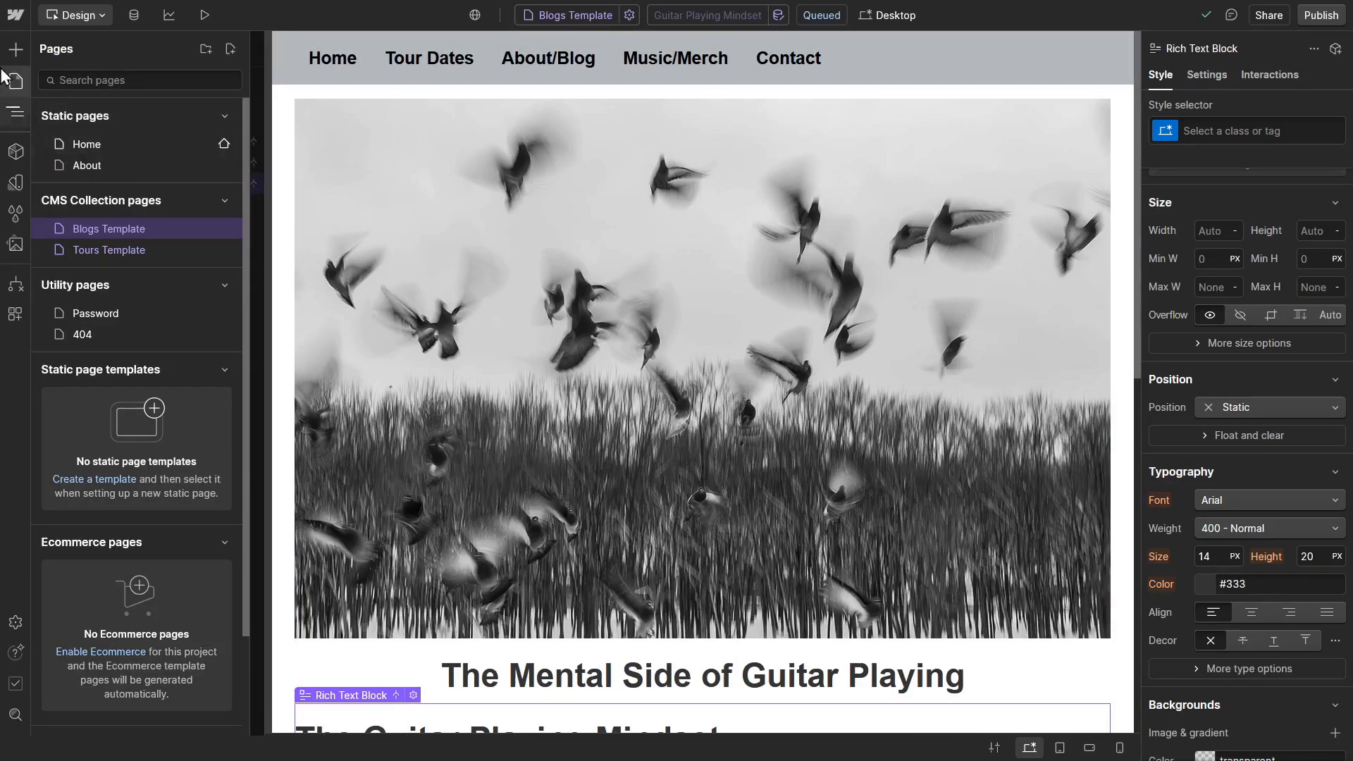
{"action": "left_click", "coordinate": [141, 162]}
{"action": "scroll", "coordinate": [620, 345], "scroll_direction": "down", "scroll_amount": 5}
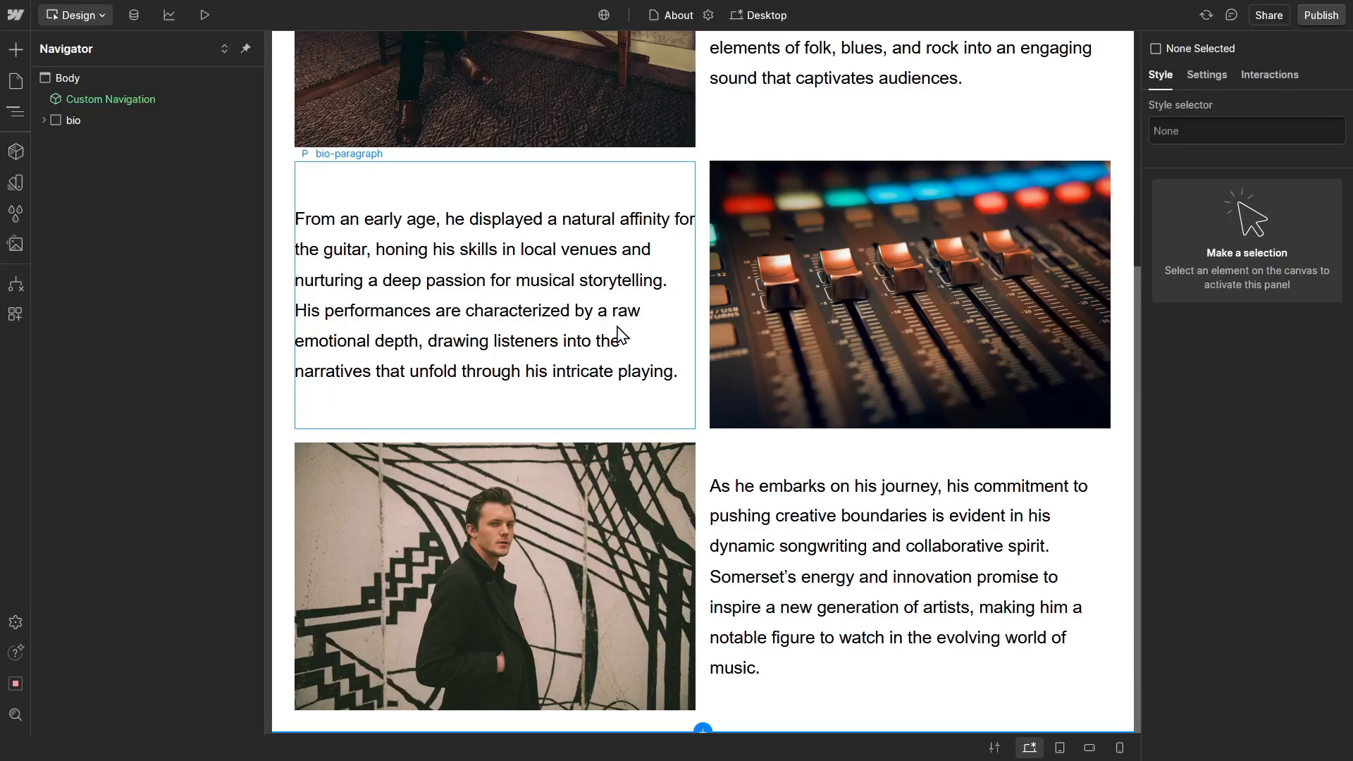
{"action": "scroll", "coordinate": [645, 335], "scroll_direction": "up", "scroll_amount": 5}
{"action": "scroll", "coordinate": [670, 357], "scroll_direction": "down", "scroll_amount": 5}
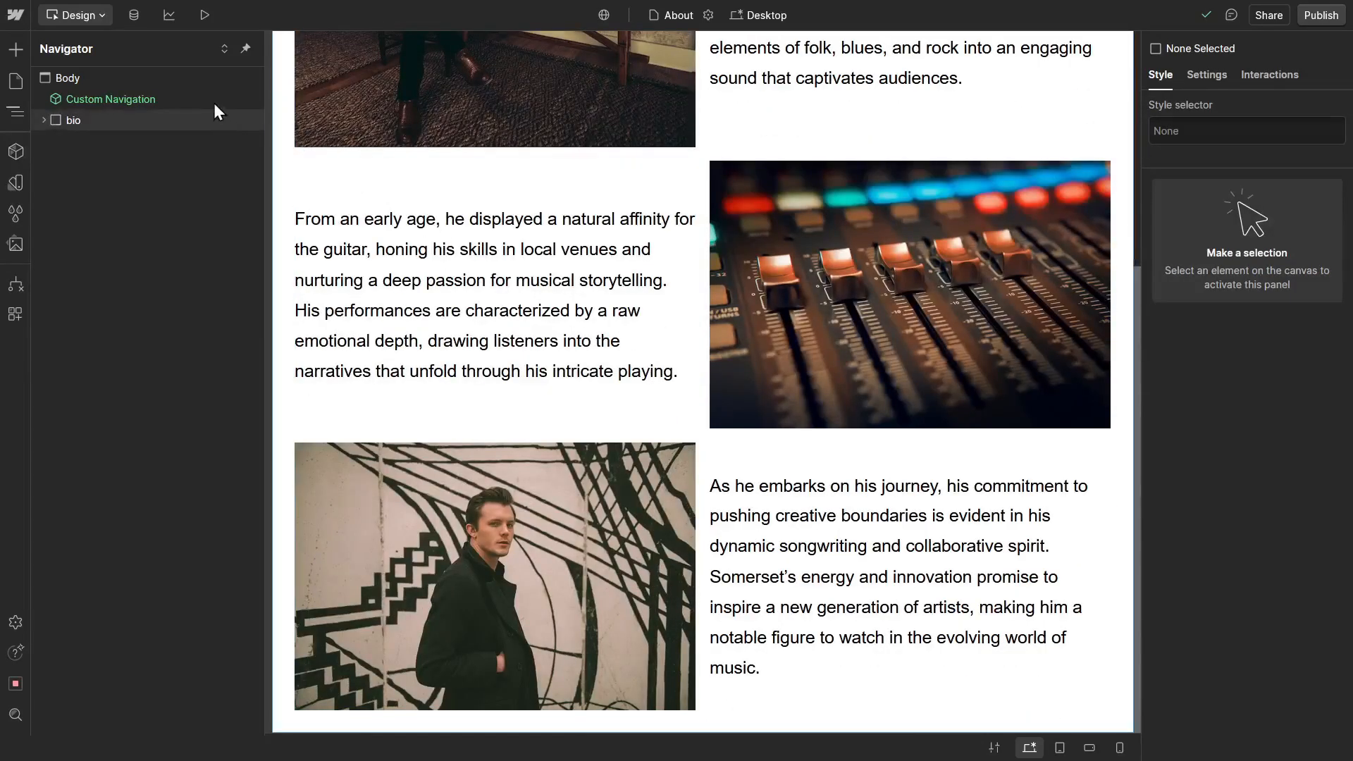
Step: Add a Div Block to the Body below the bio section and apply the existing class "blog" to it
{"action": "left_click", "coordinate": [201, 84]}
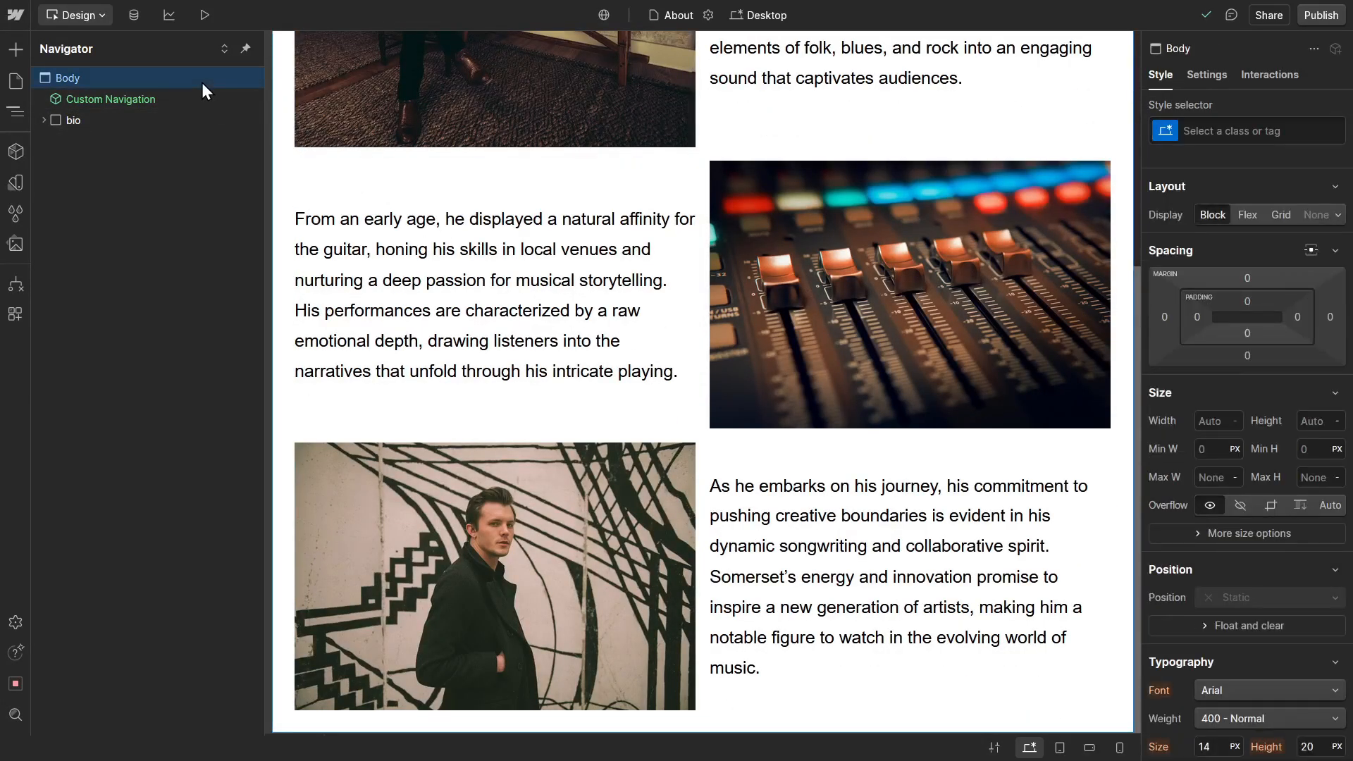
{"action": "key", "text": "ctrl+e"}
{"action": "type", "text": "div"}
{"action": "key", "text": "Return"}
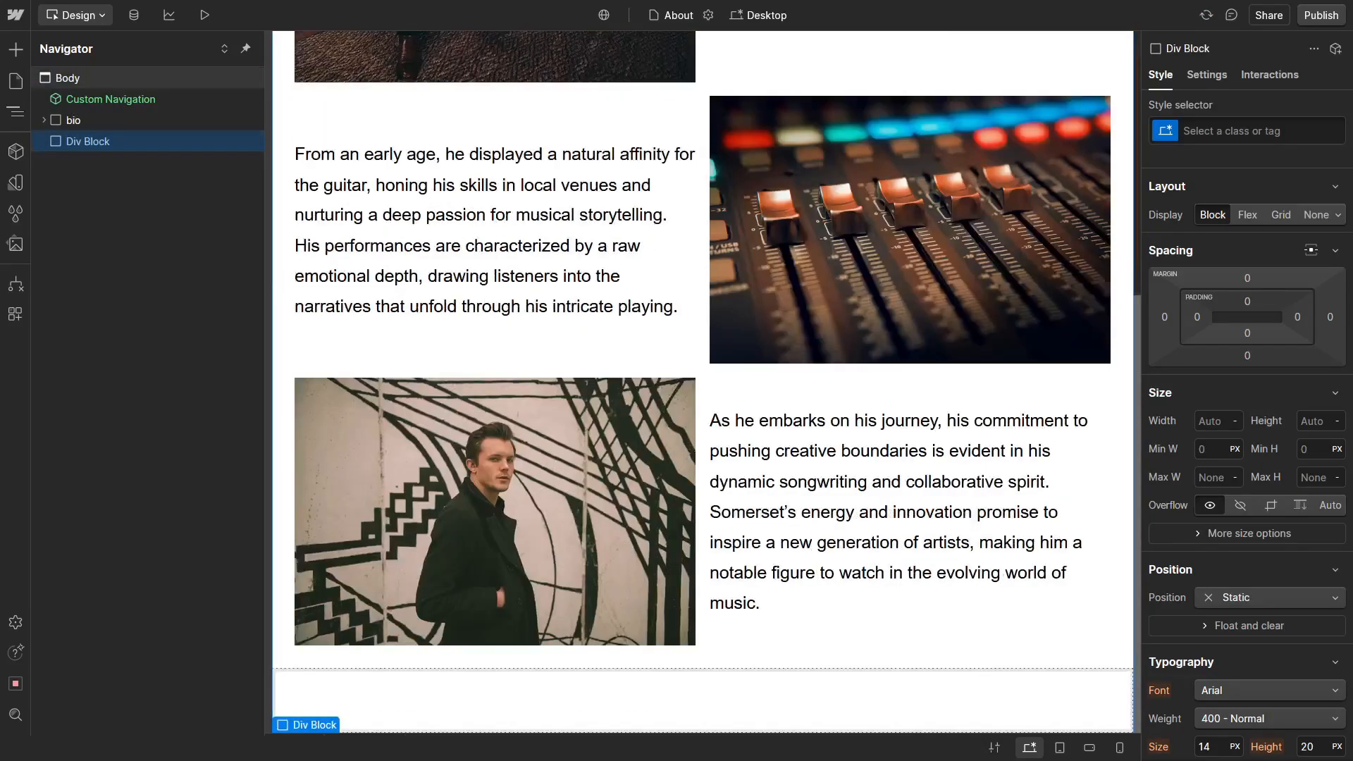
{"action": "key", "text": "ctrl+Return"}
{"action": "type", "text": "blog"}
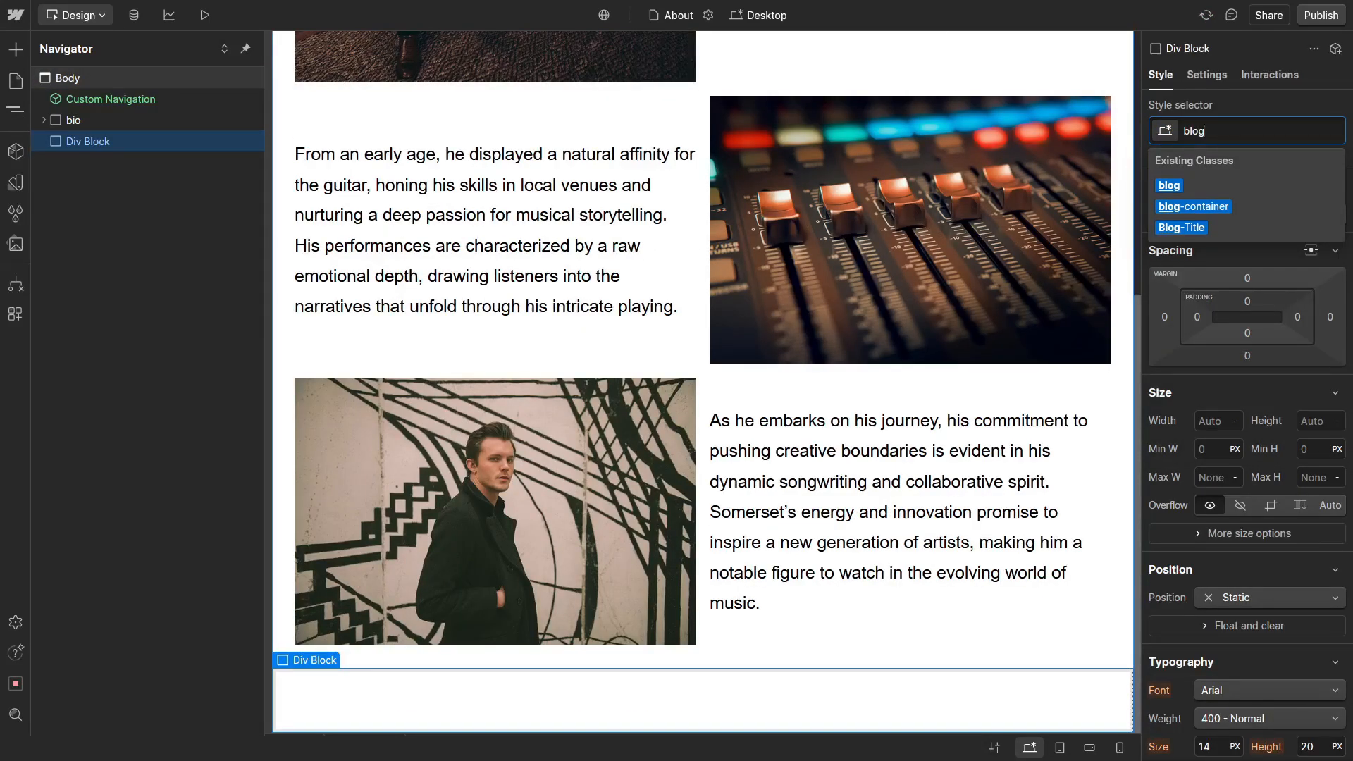
{"action": "key", "text": "Return"}
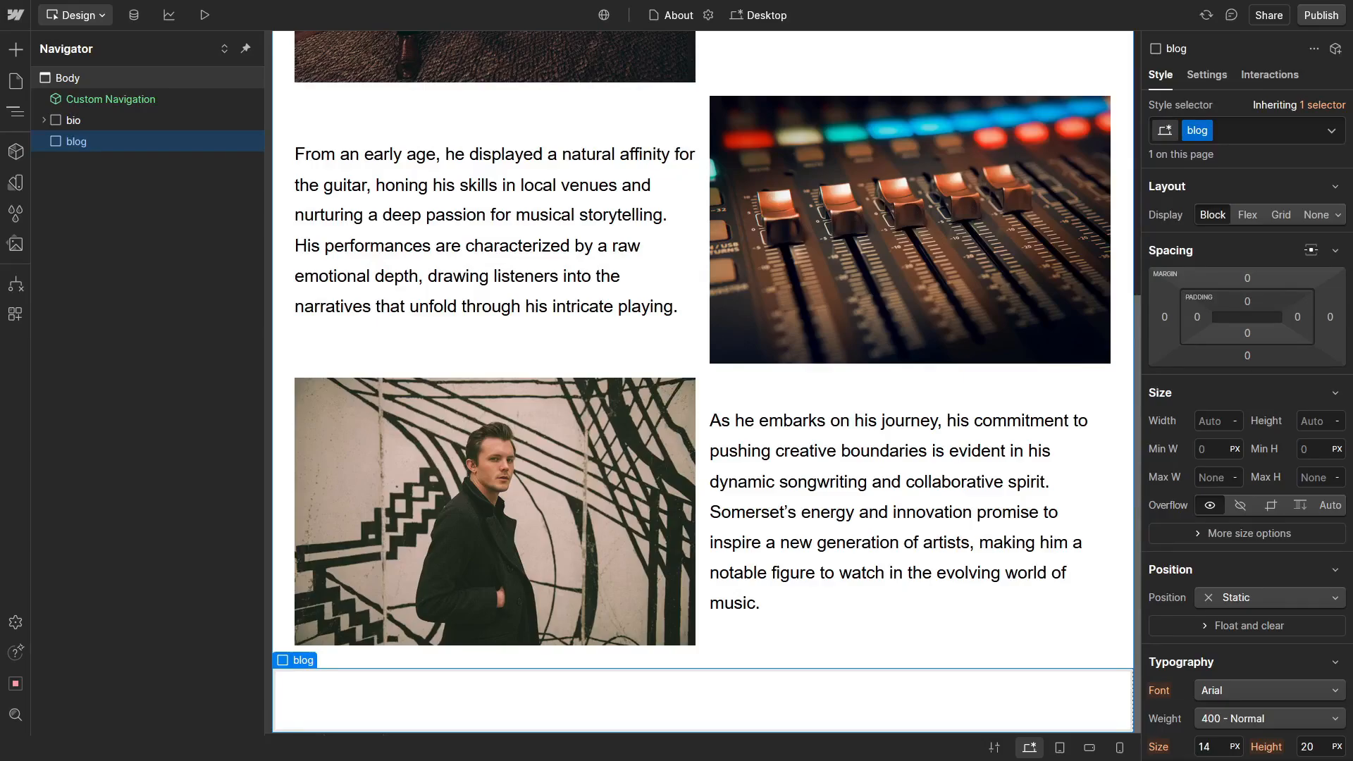
Step: Add an H1 Heading inside the blog div and set its text to "Blogs"
{"action": "key", "text": "ctrl+k"}
{"action": "type", "text": "head"}
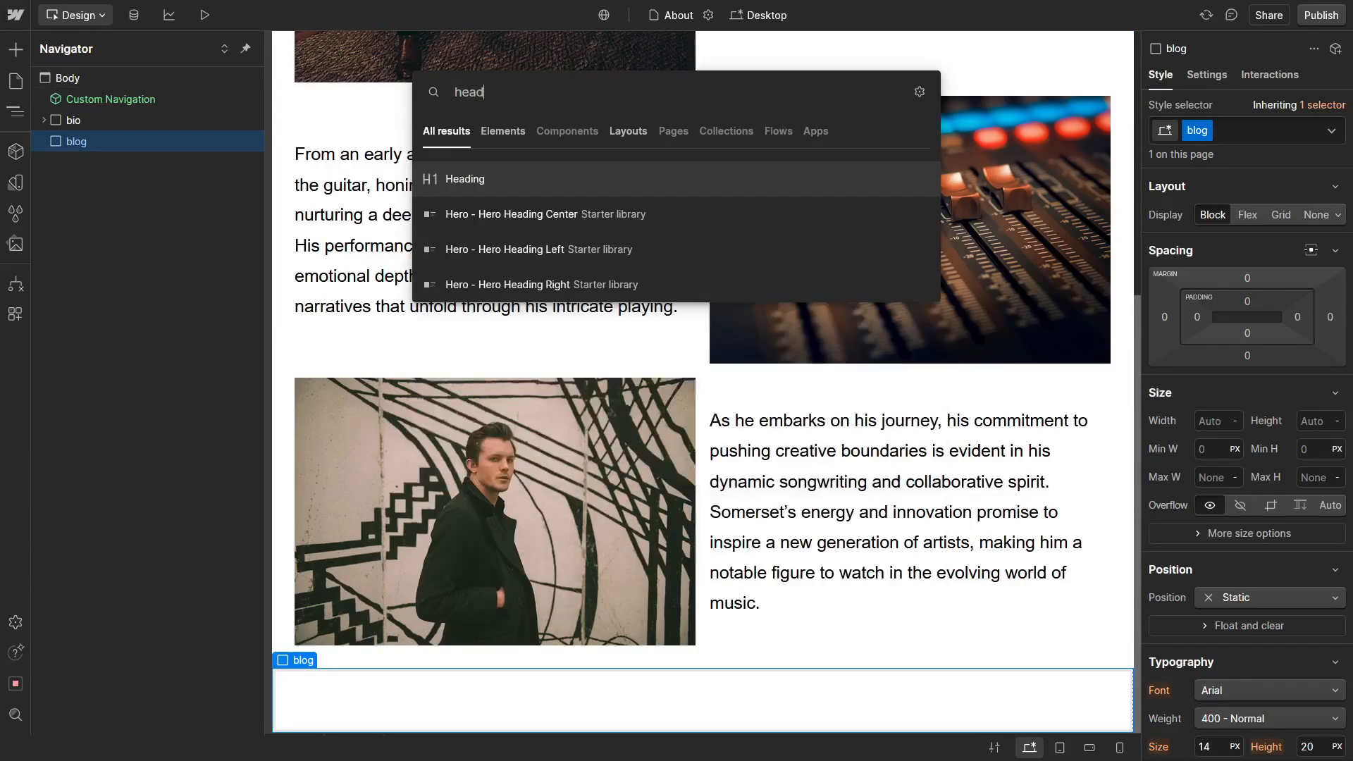
{"action": "key", "text": "Return"}
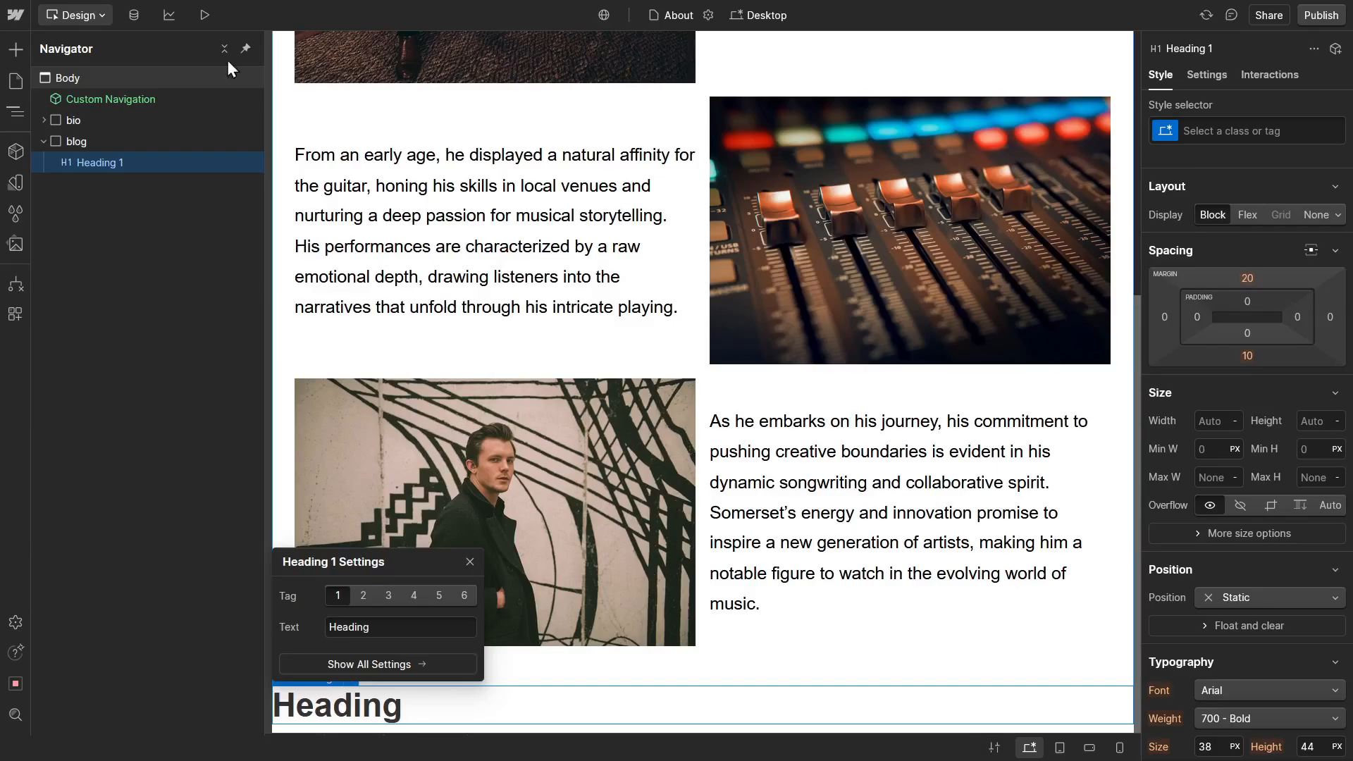
{"action": "left_click", "coordinate": [414, 628]}
{"action": "double_click", "coordinate": [414, 628]}
{"action": "type", "text": "Blogs"}
Step: Center-align the text of the Blogs heading
{"action": "scroll", "coordinate": [1278, 447], "scroll_direction": "down", "scroll_amount": 4}
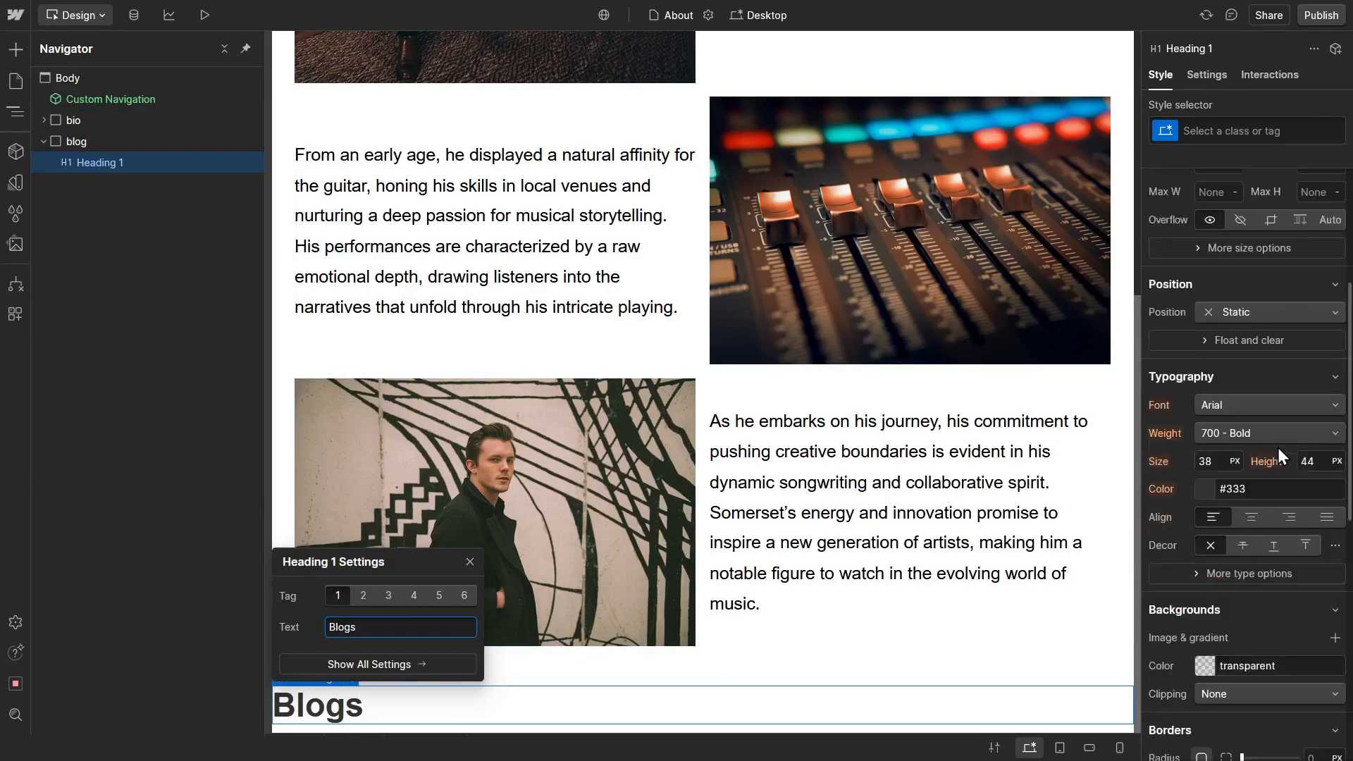
{"action": "left_click", "coordinate": [1250, 520]}
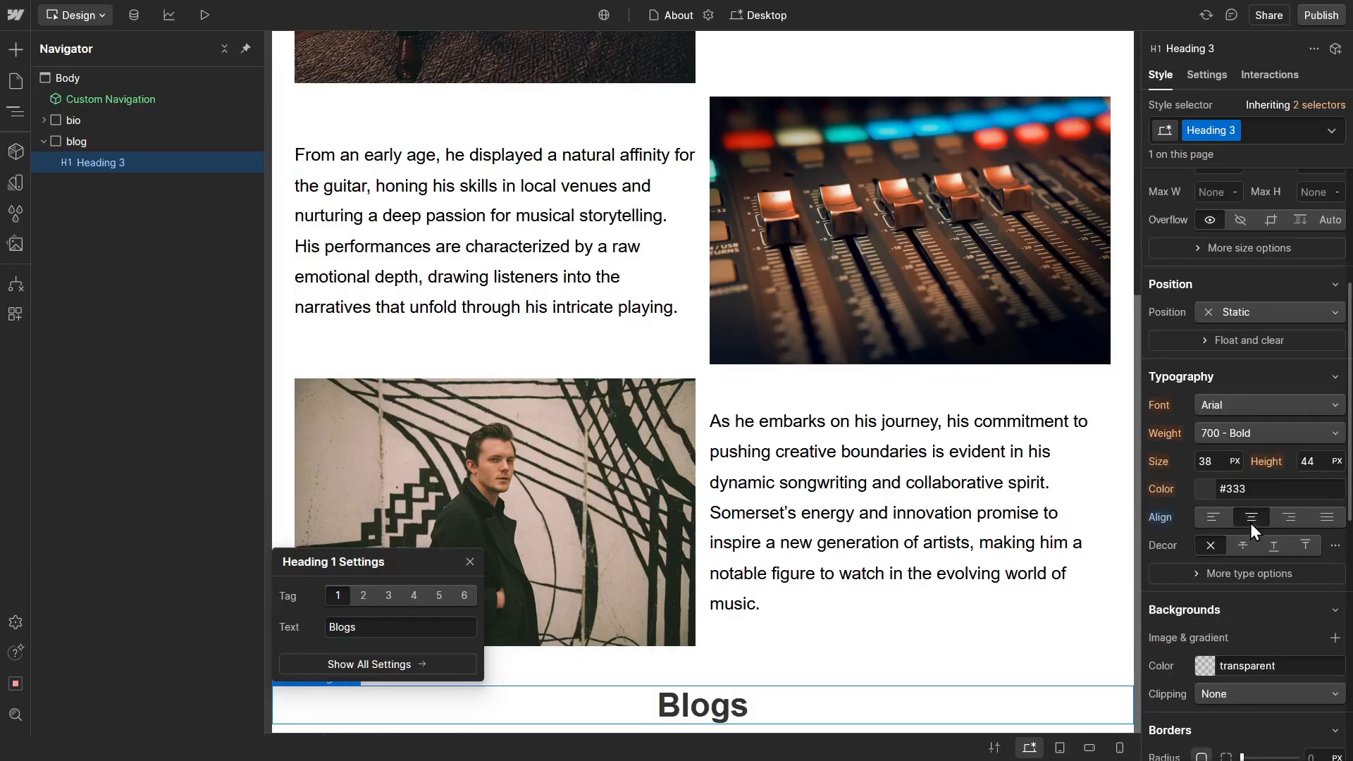
{"action": "left_click", "coordinate": [469, 561]}
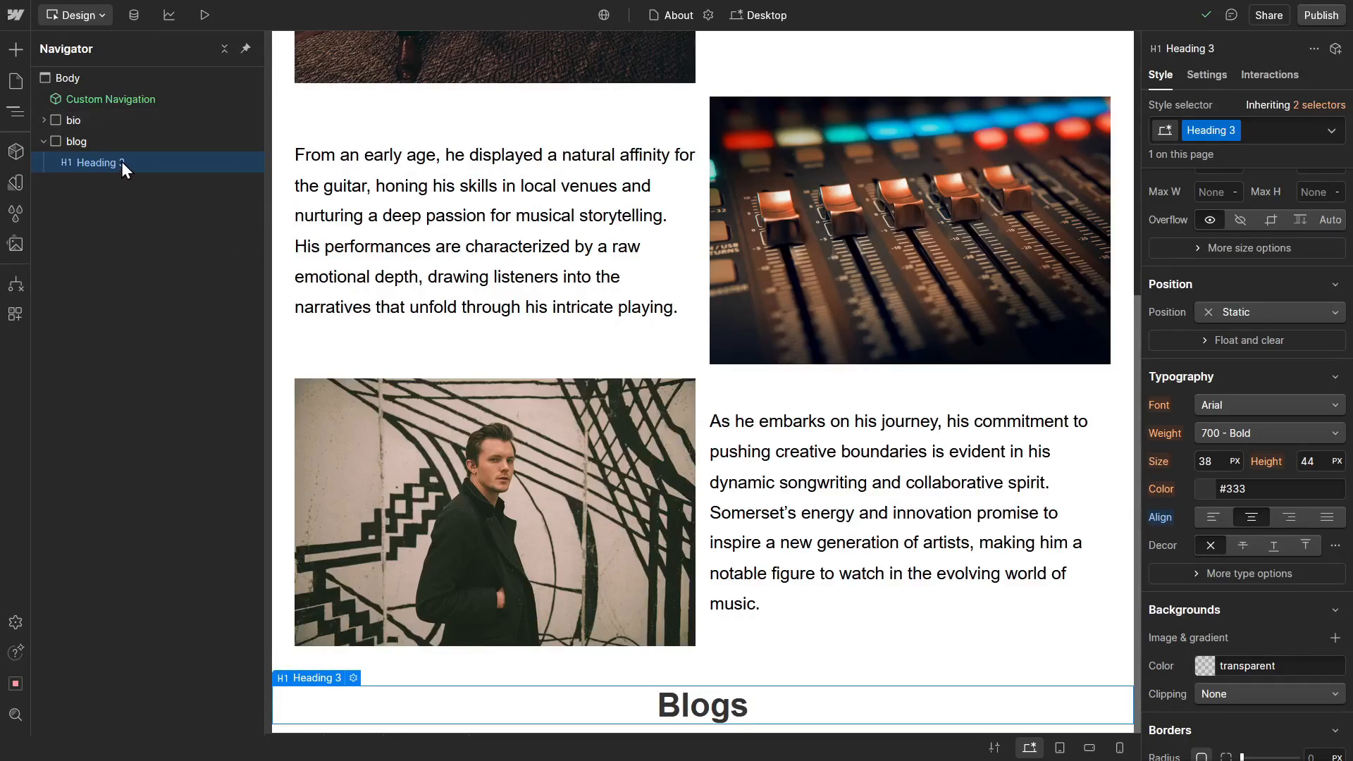
Step: Add a Container element below the Blogs heading inside the blog div
{"action": "key", "text": "ctrl+k"}
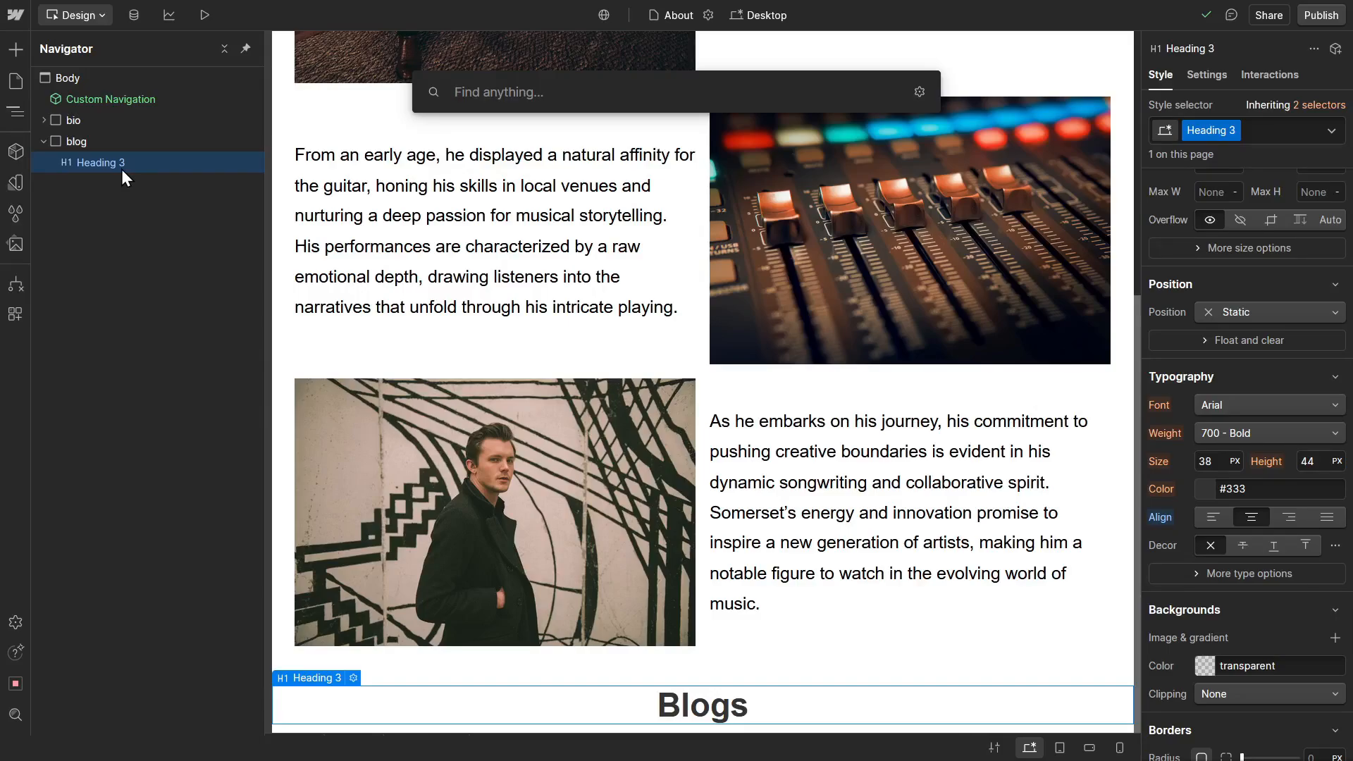
{"action": "type", "text": "con"}
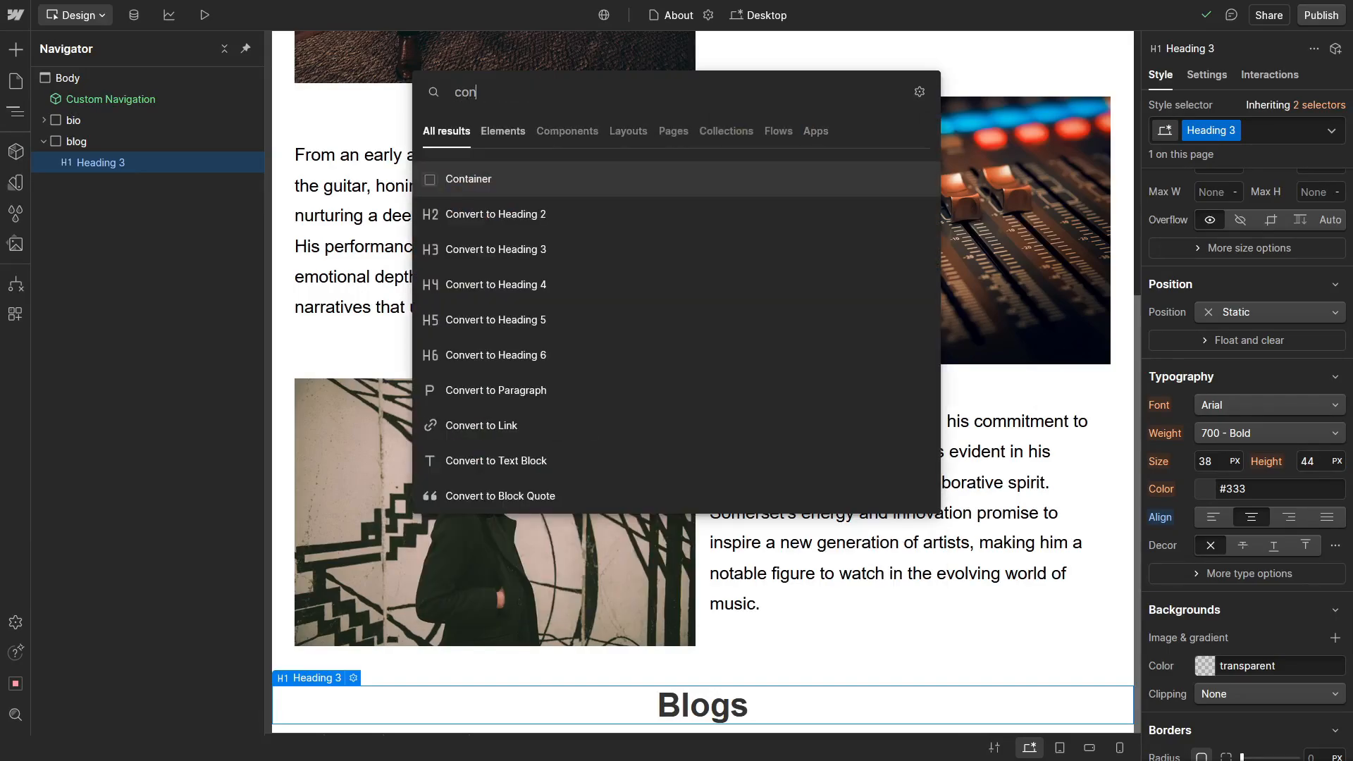
{"action": "key", "text": "Return"}
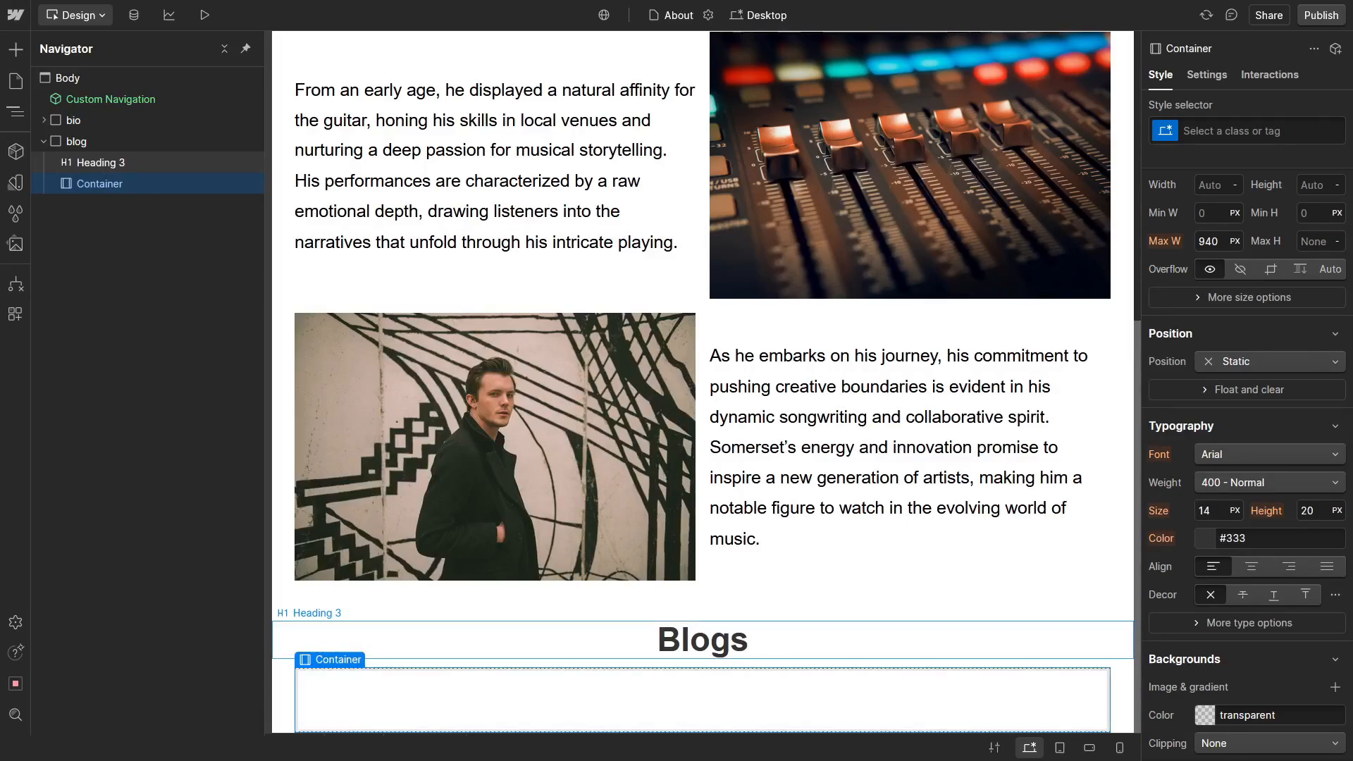
Step: Add a Collection List to the new container with Blogs as its source and the stacked single-column layout
{"action": "key", "text": "ctrl+k"}
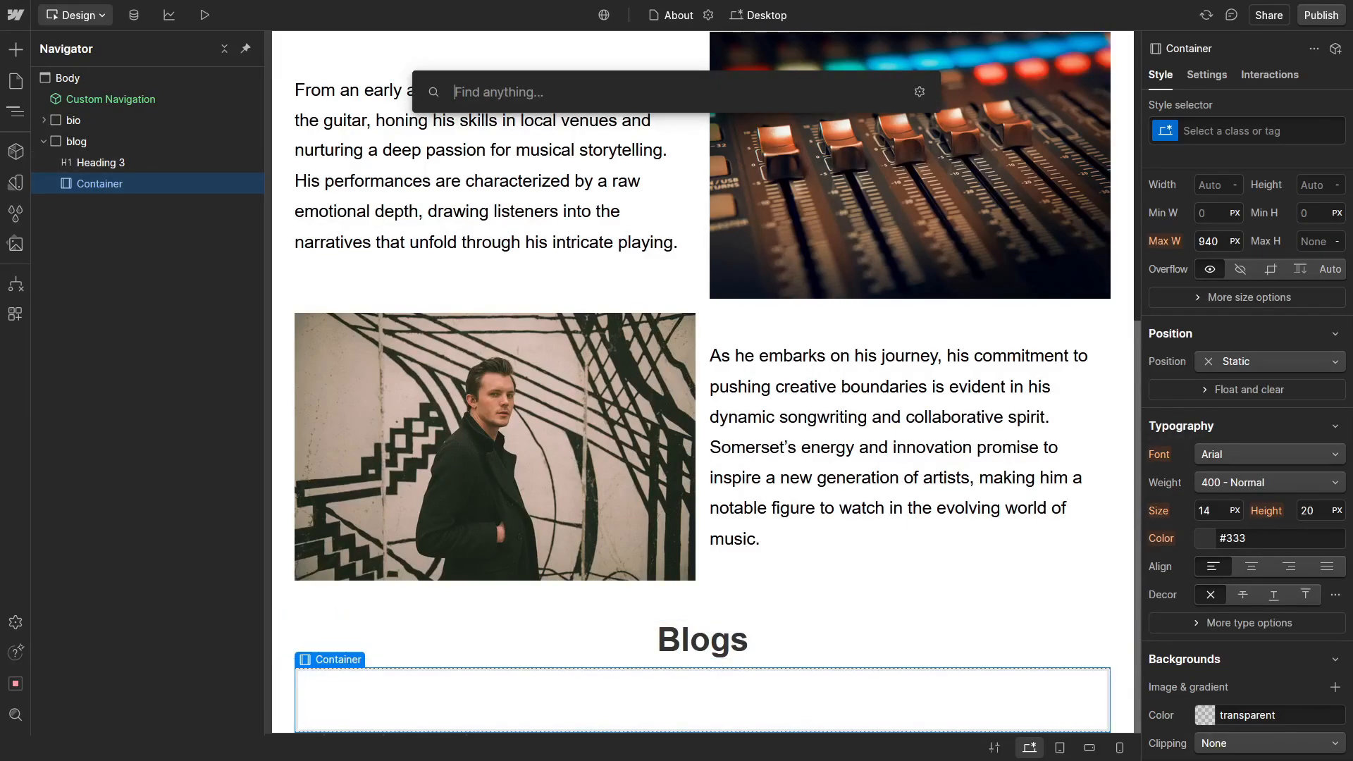
{"action": "type", "text": "col"}
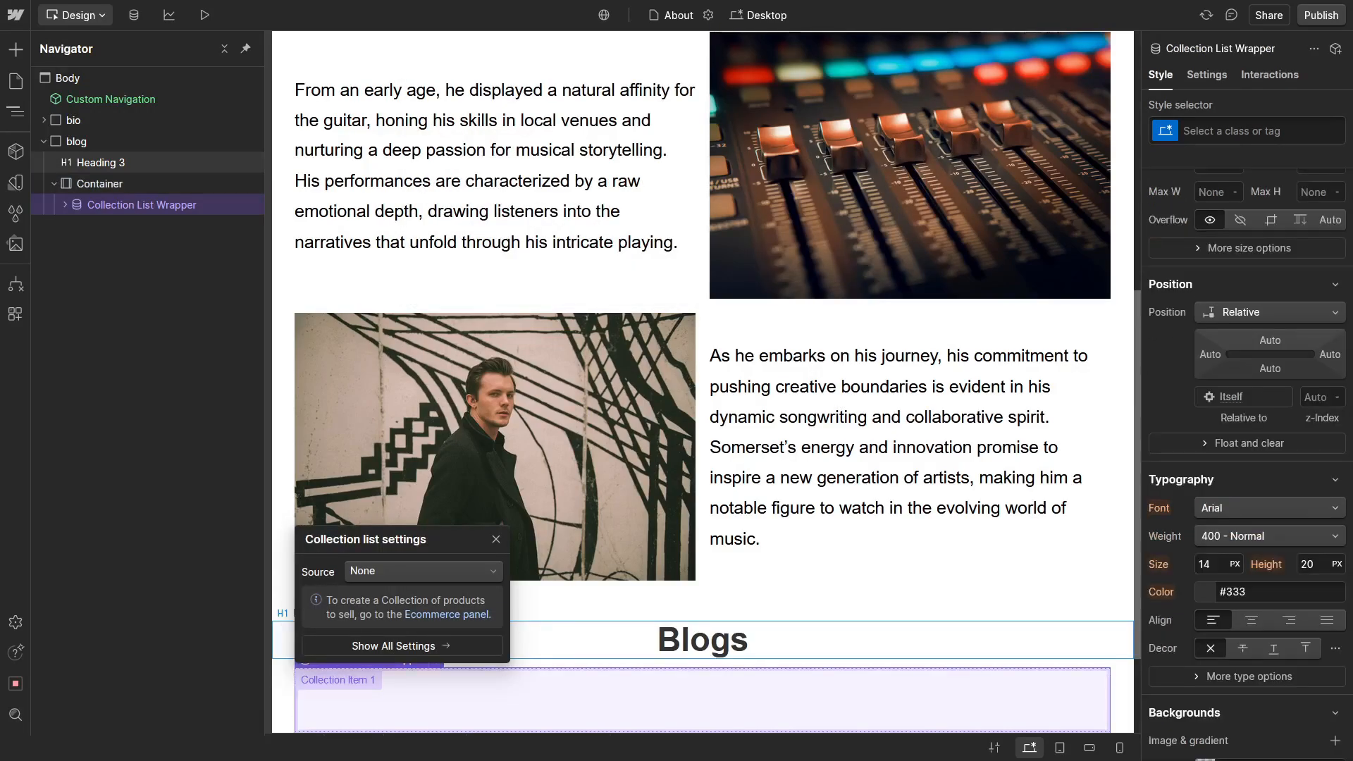
{"action": "left_click", "coordinate": [429, 577]}
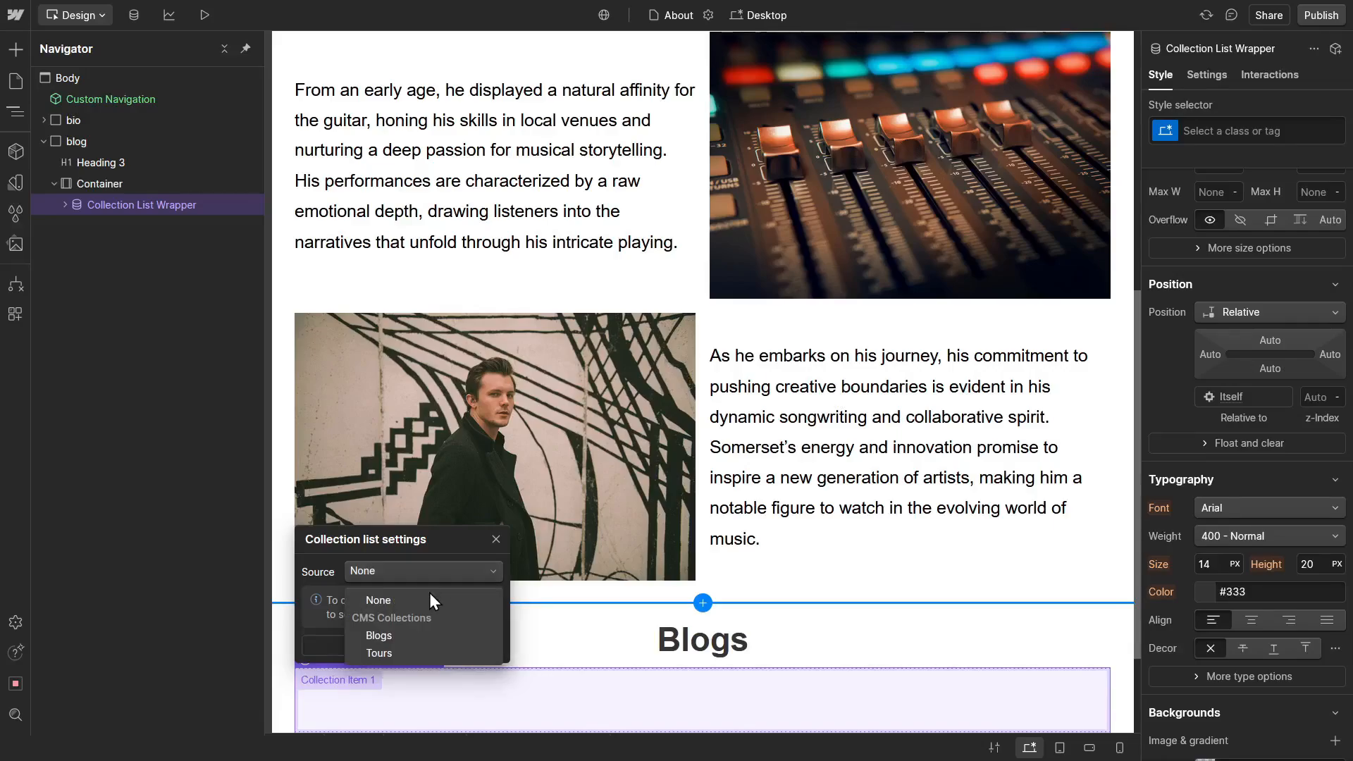
{"action": "left_click", "coordinate": [438, 631]}
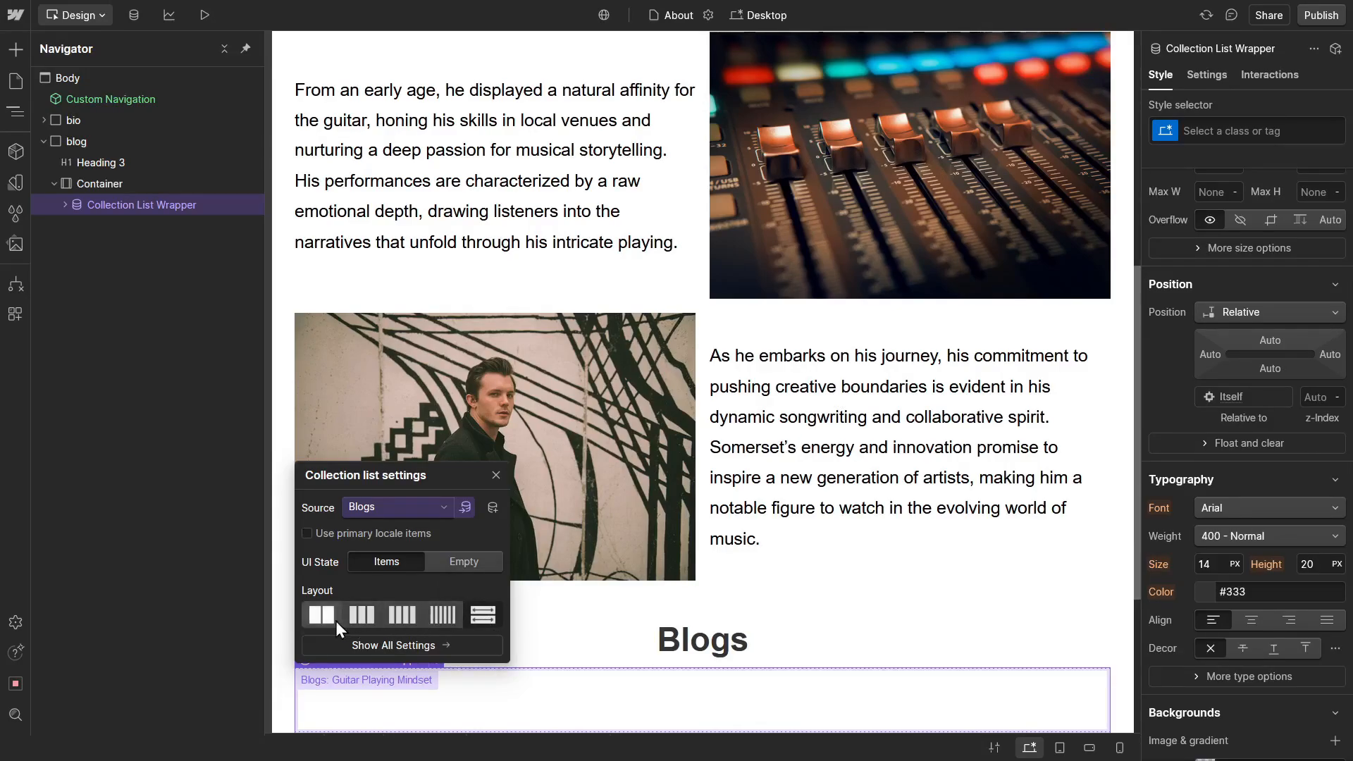
{"action": "left_click", "coordinate": [479, 620]}
{"action": "left_click", "coordinate": [497, 476]}
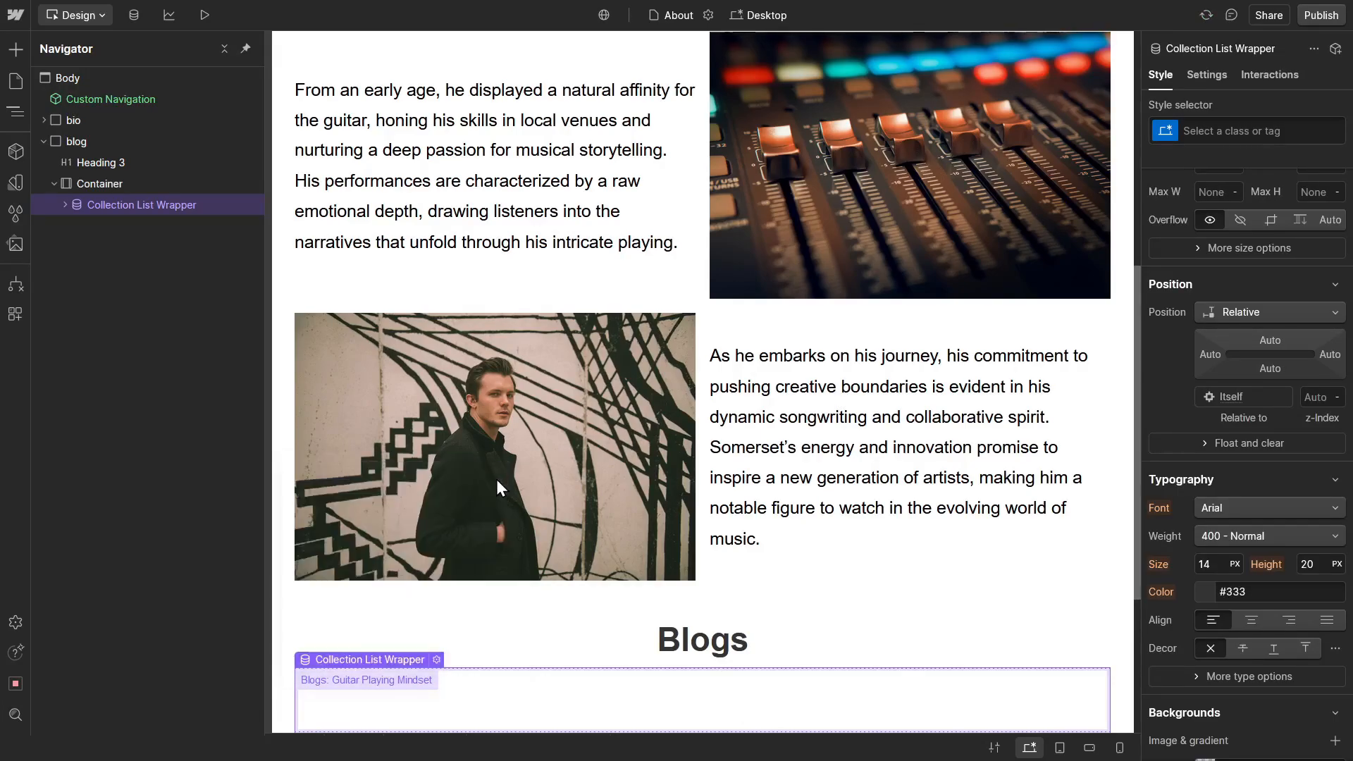
Step: Set the Collection List inside the wrapper to a grid display with 3 columns
{"action": "left_click", "coordinate": [65, 204]}
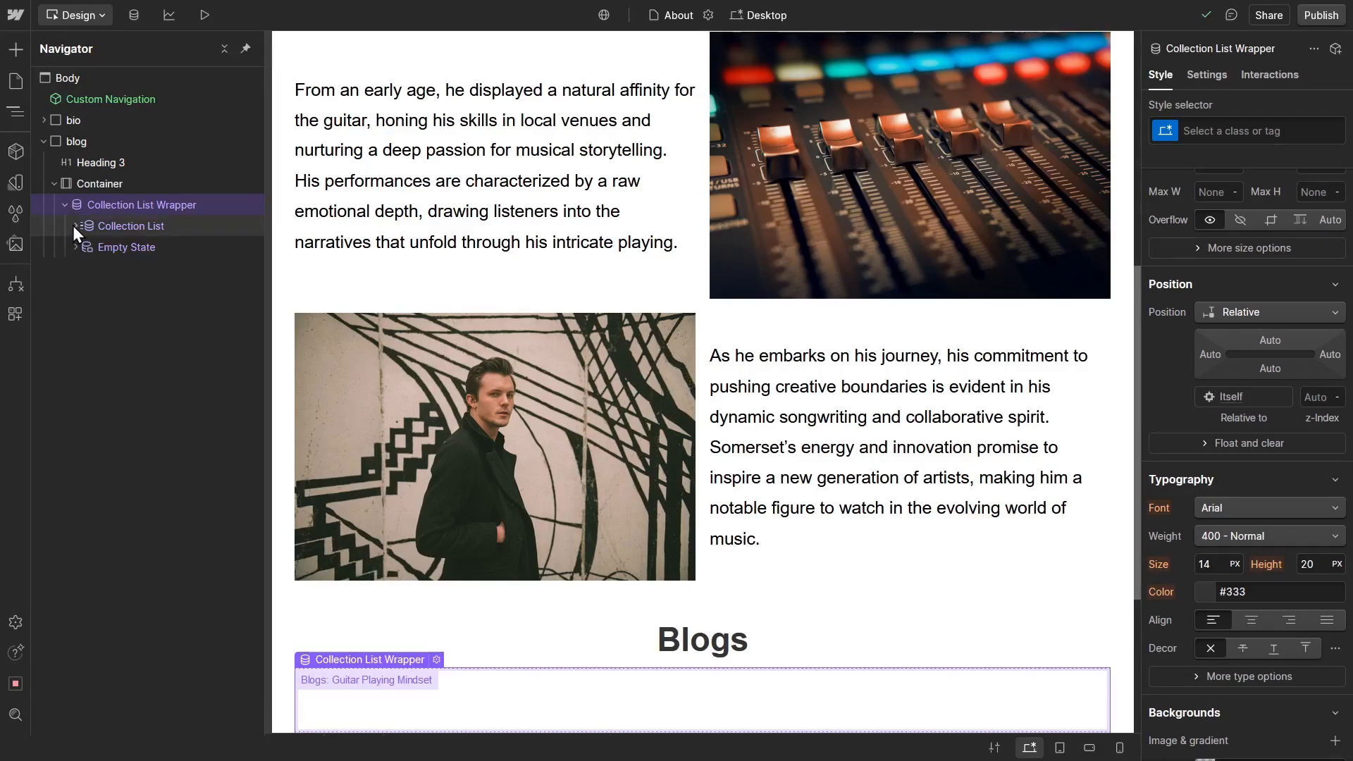
{"action": "left_click", "coordinate": [74, 226]}
{"action": "left_click", "coordinate": [119, 233]}
{"action": "scroll", "coordinate": [1335, 415], "scroll_direction": "up", "scroll_amount": 4}
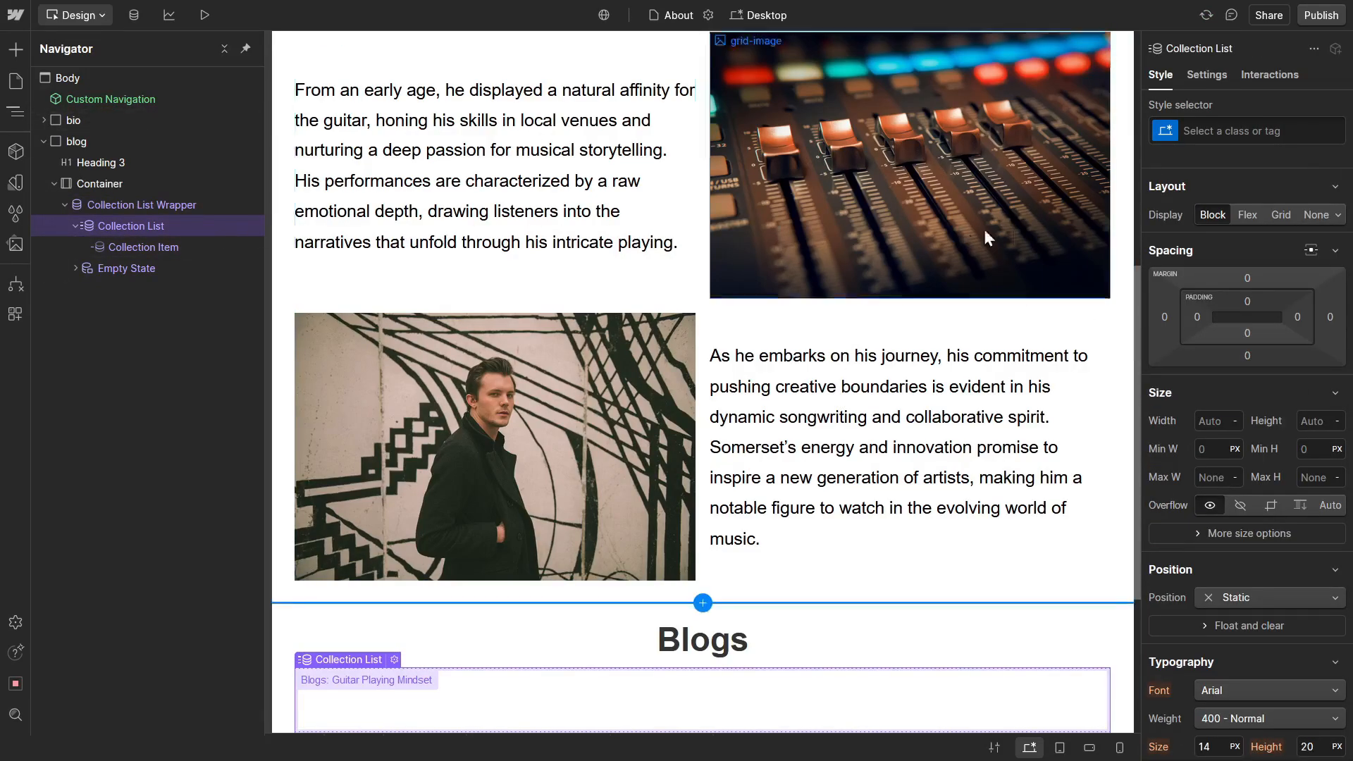
{"action": "left_click", "coordinate": [1279, 215]}
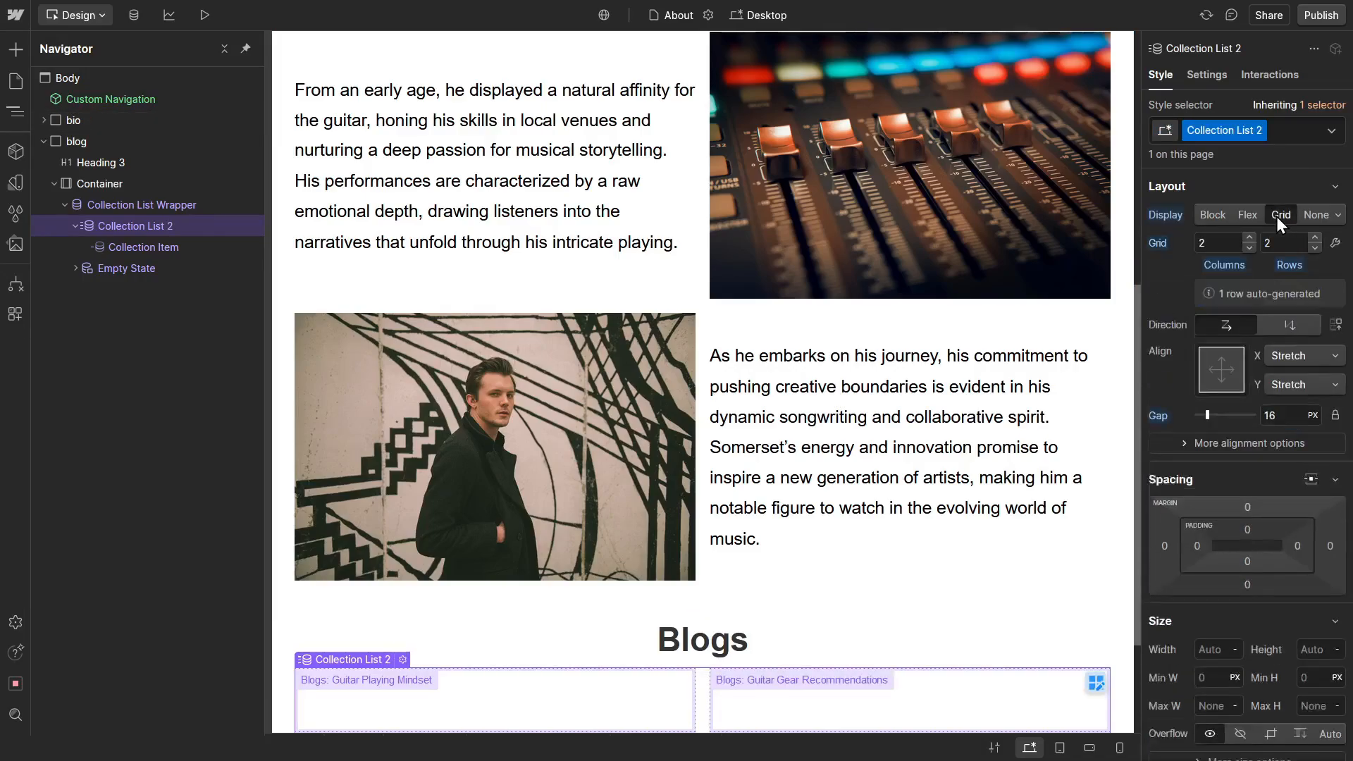
{"action": "left_click", "coordinate": [1221, 248]}
{"action": "type", "text": "3"}
{"action": "scroll", "coordinate": [752, 394], "scroll_direction": "down", "scroll_amount": 1}
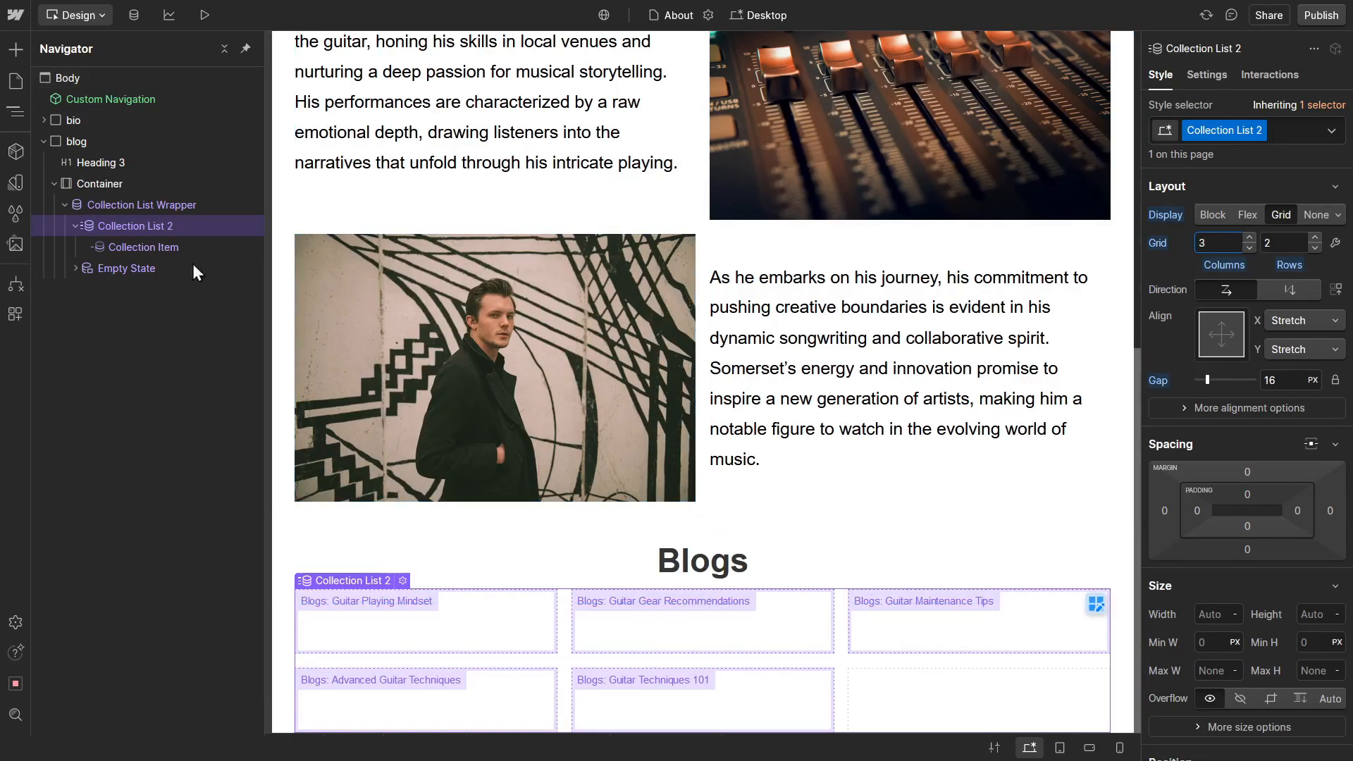
Step: Set the background color of the Collection Item to the Gray 1 variable
{"action": "left_click", "coordinate": [150, 247]}
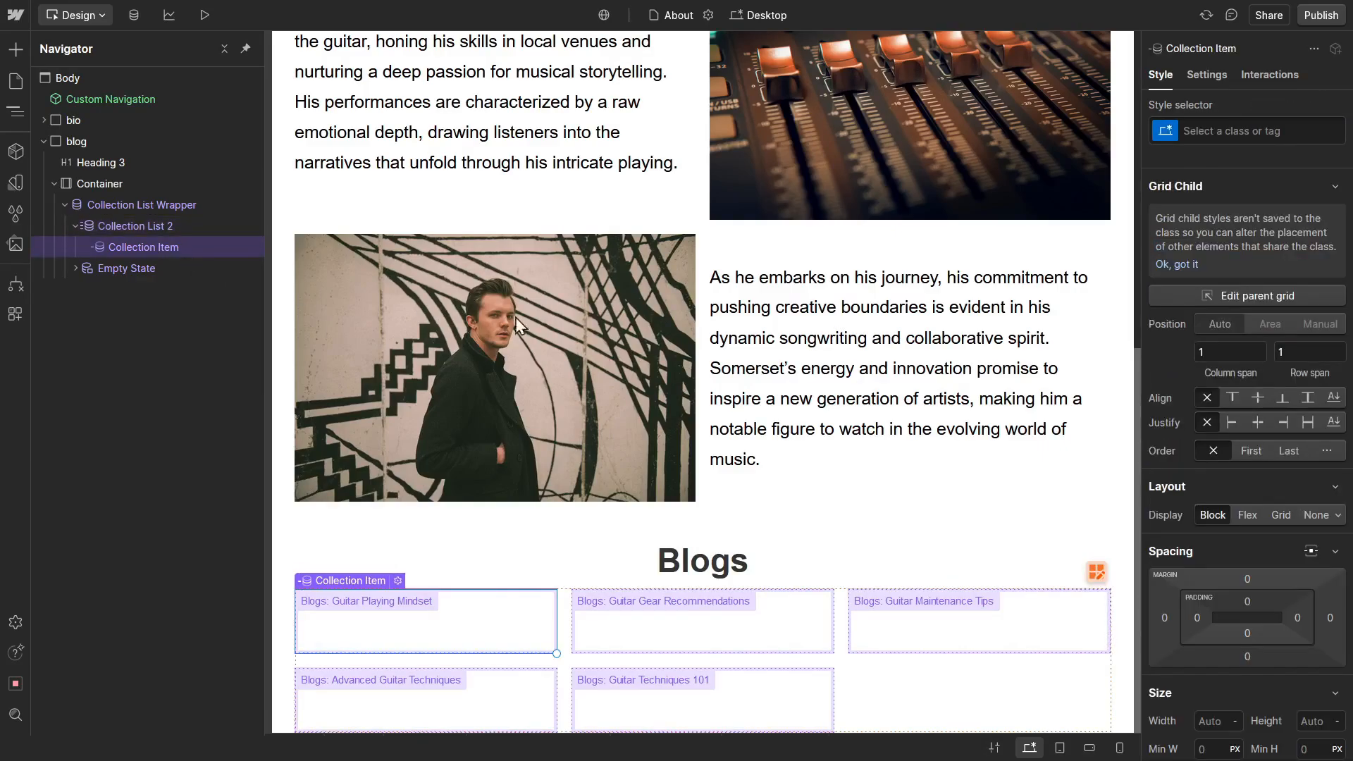
{"action": "scroll", "coordinate": [1241, 569], "scroll_direction": "down", "scroll_amount": 5}
{"action": "scroll", "coordinate": [1239, 568], "scroll_direction": "down", "scroll_amount": 5}
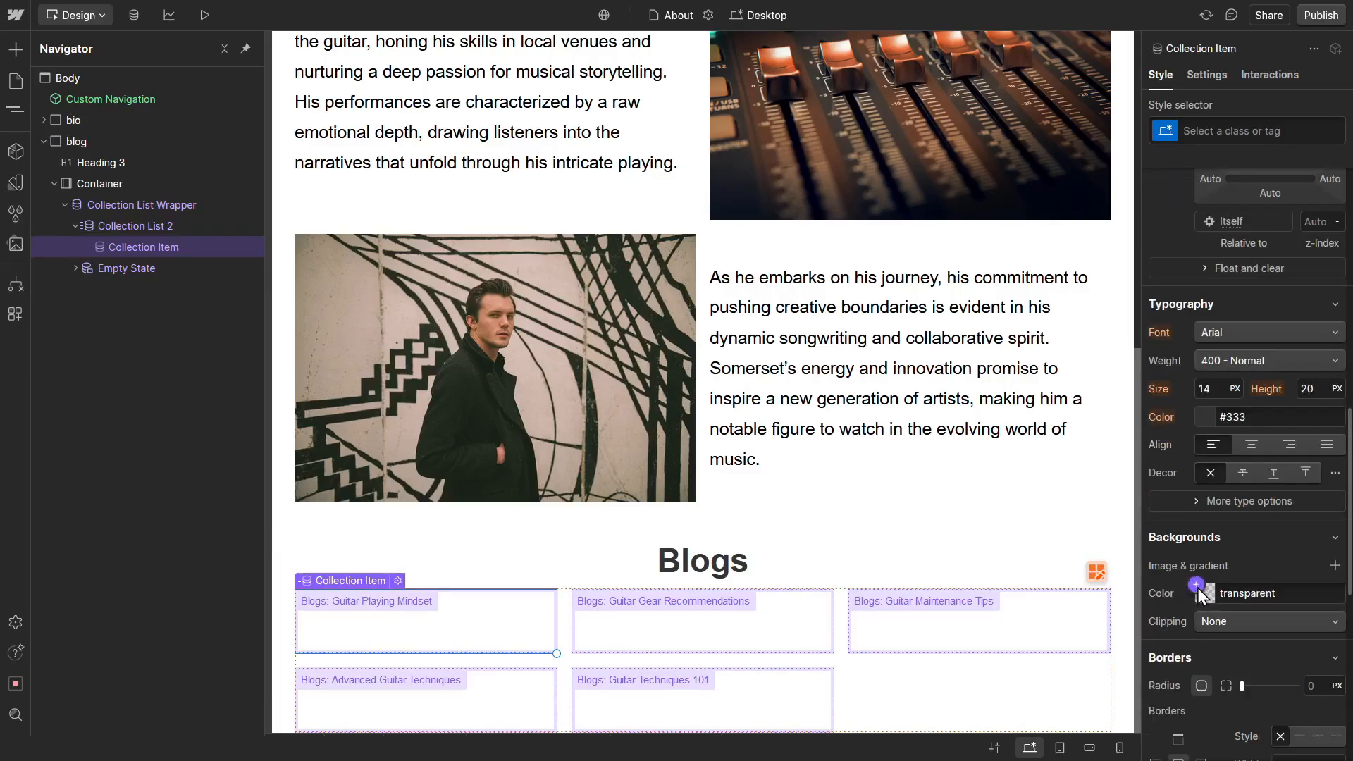
{"action": "left_click", "coordinate": [1207, 590]}
{"action": "left_click", "coordinate": [1188, 544]}
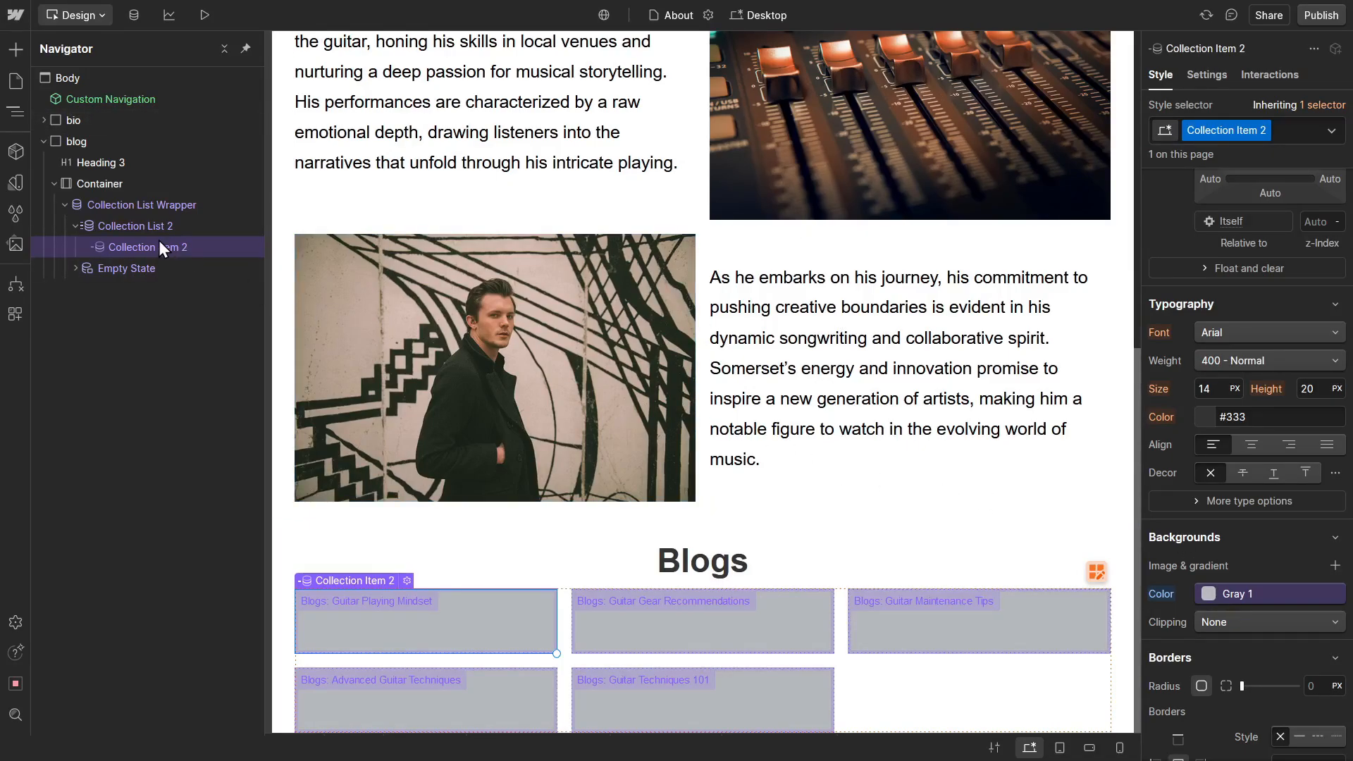
Step: Add a Link Block inside the Collection Item and link it to the Current Blog collection page
{"action": "key", "text": "ctrl+k"}
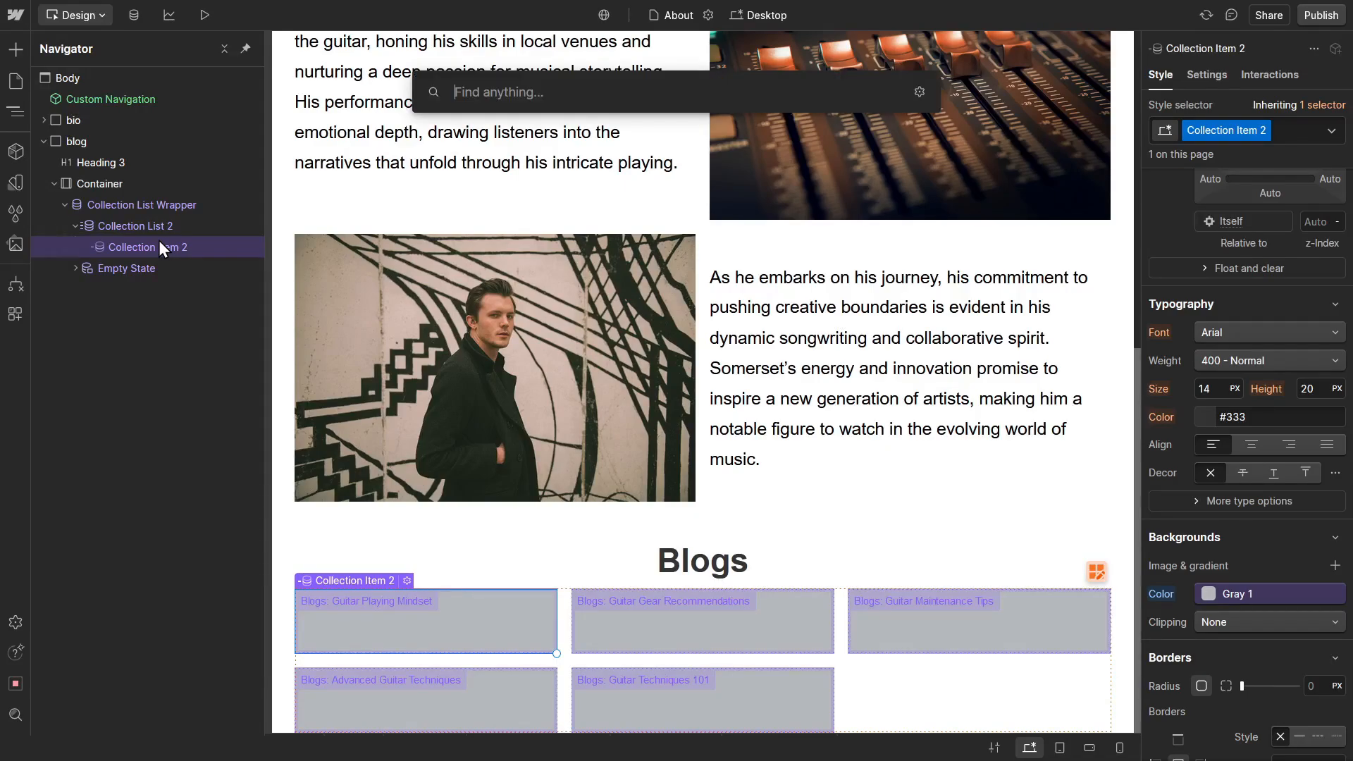
{"action": "type", "text": "link"}
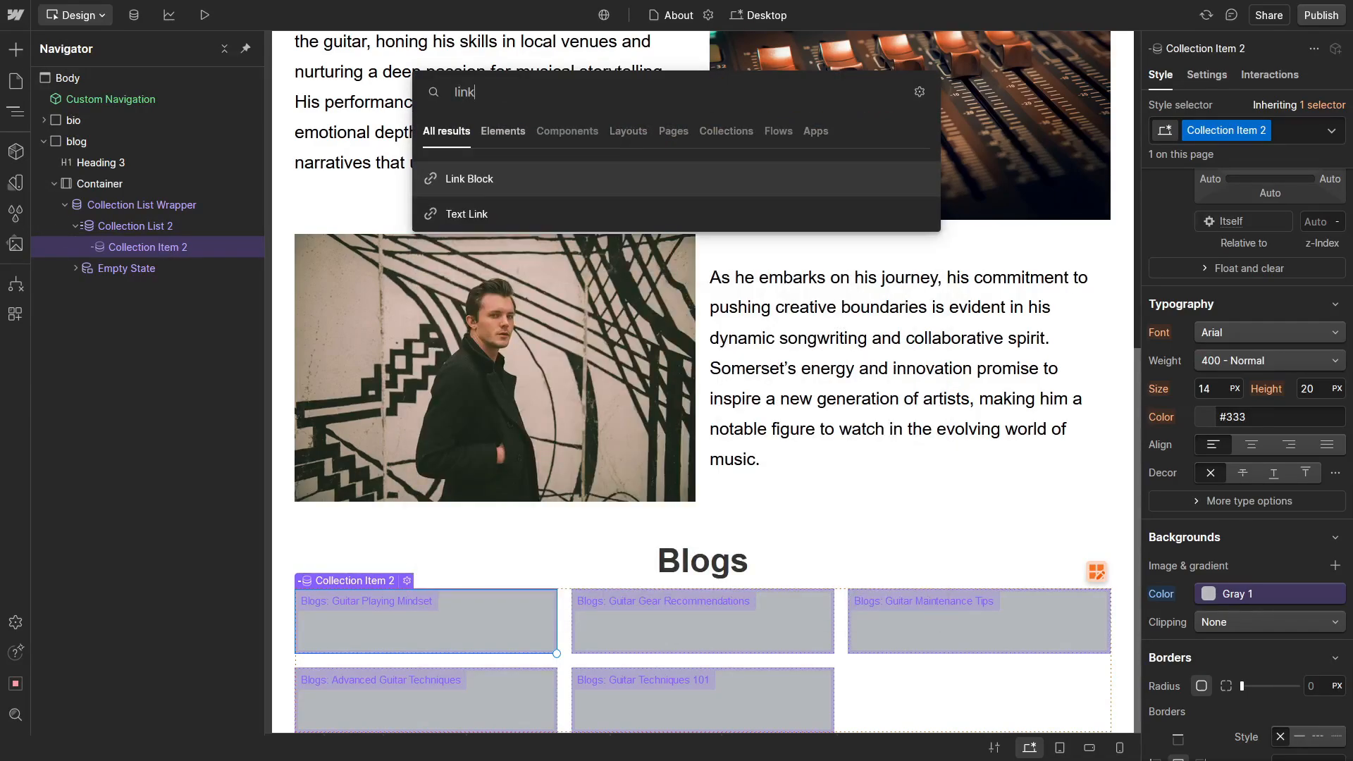
{"action": "key", "text": "Return"}
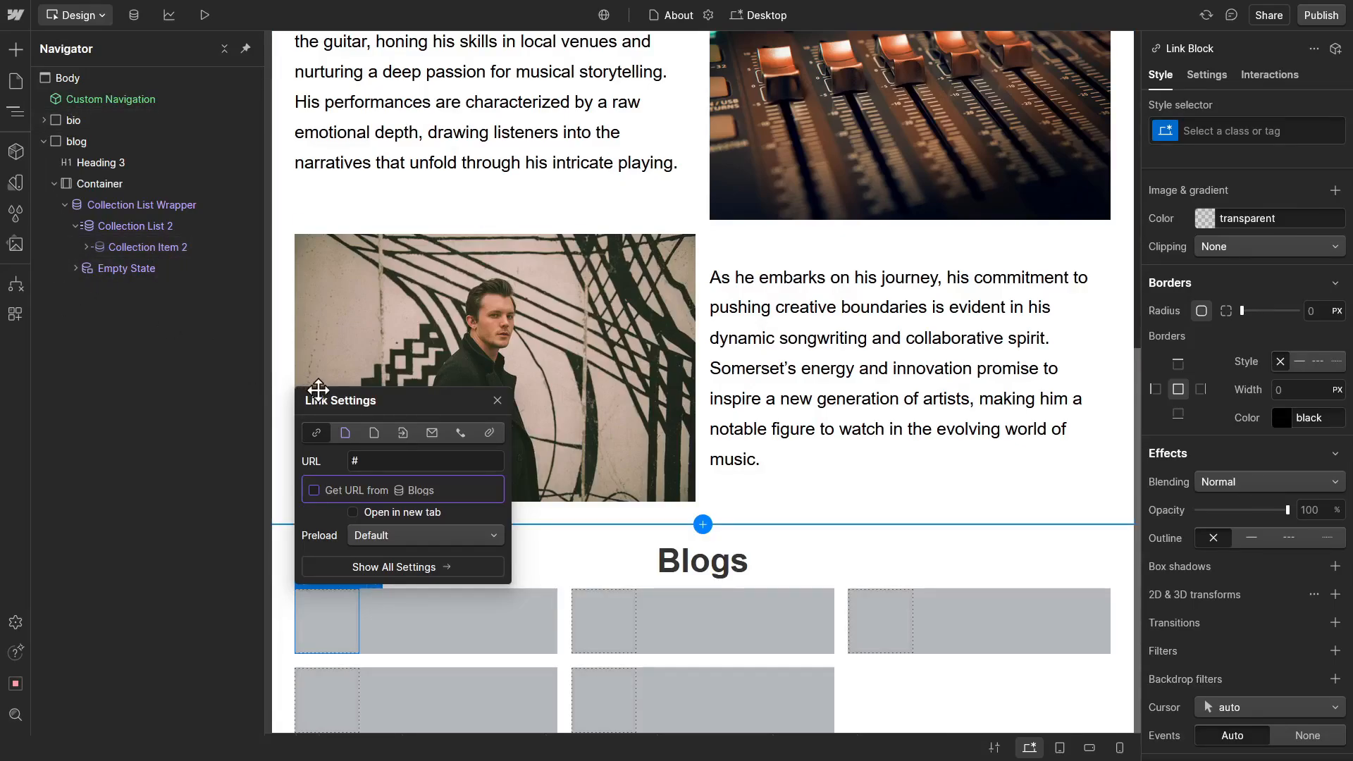
{"action": "left_click", "coordinate": [344, 433]}
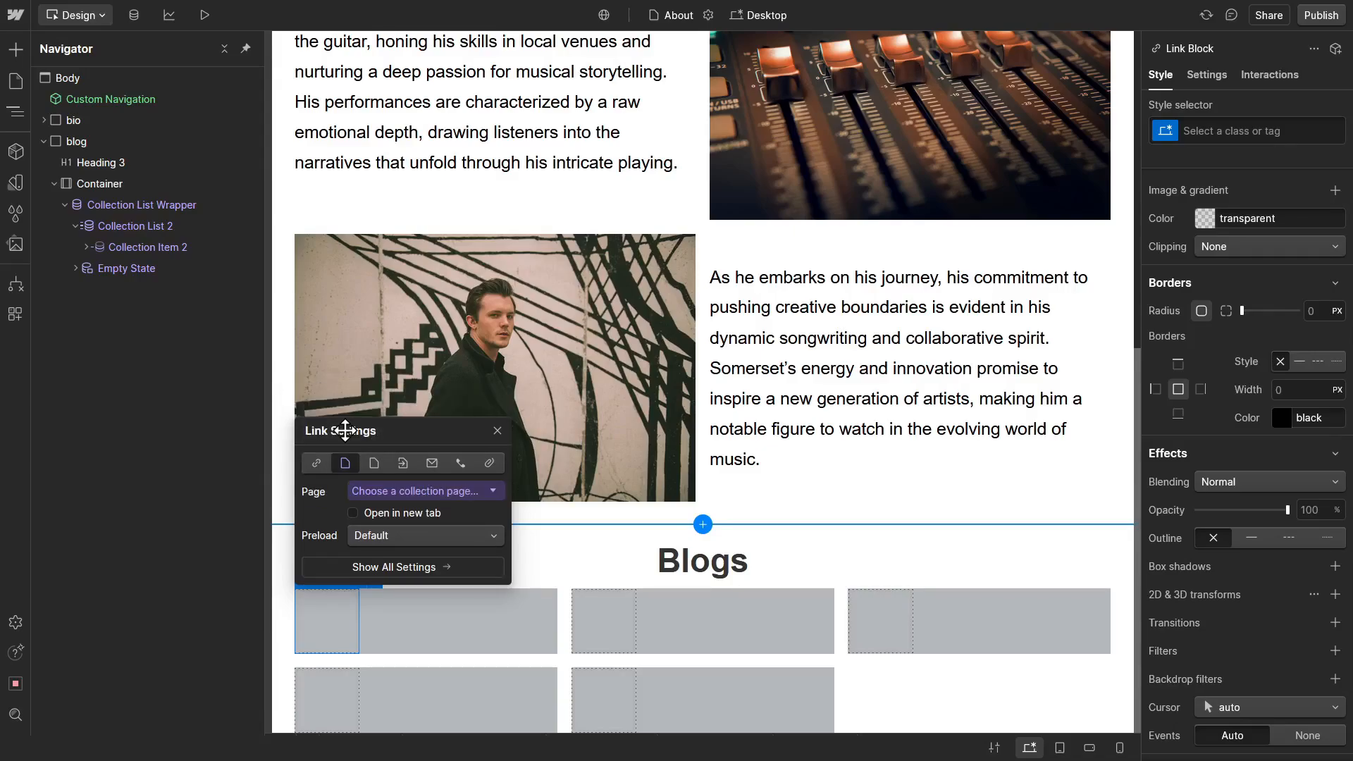
{"action": "left_click", "coordinate": [423, 495]}
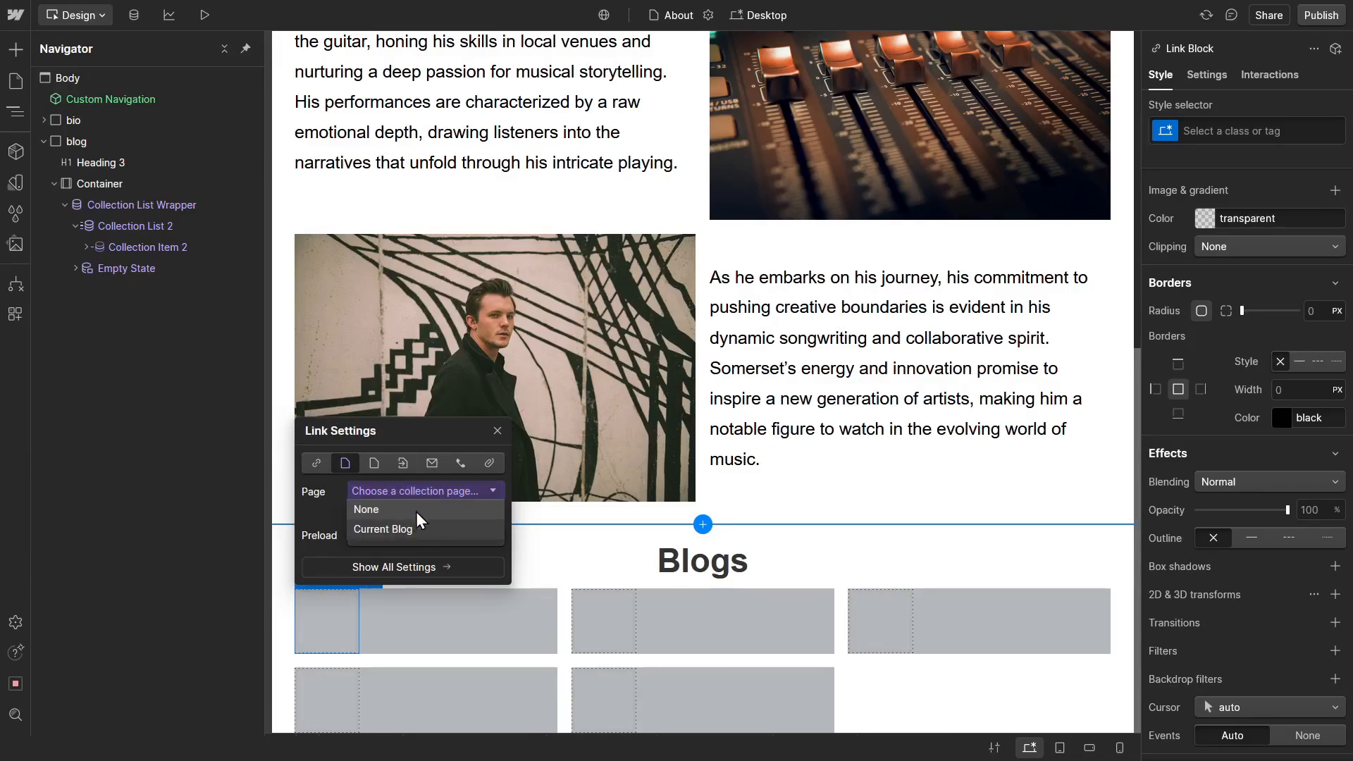
{"action": "left_click", "coordinate": [417, 530]}
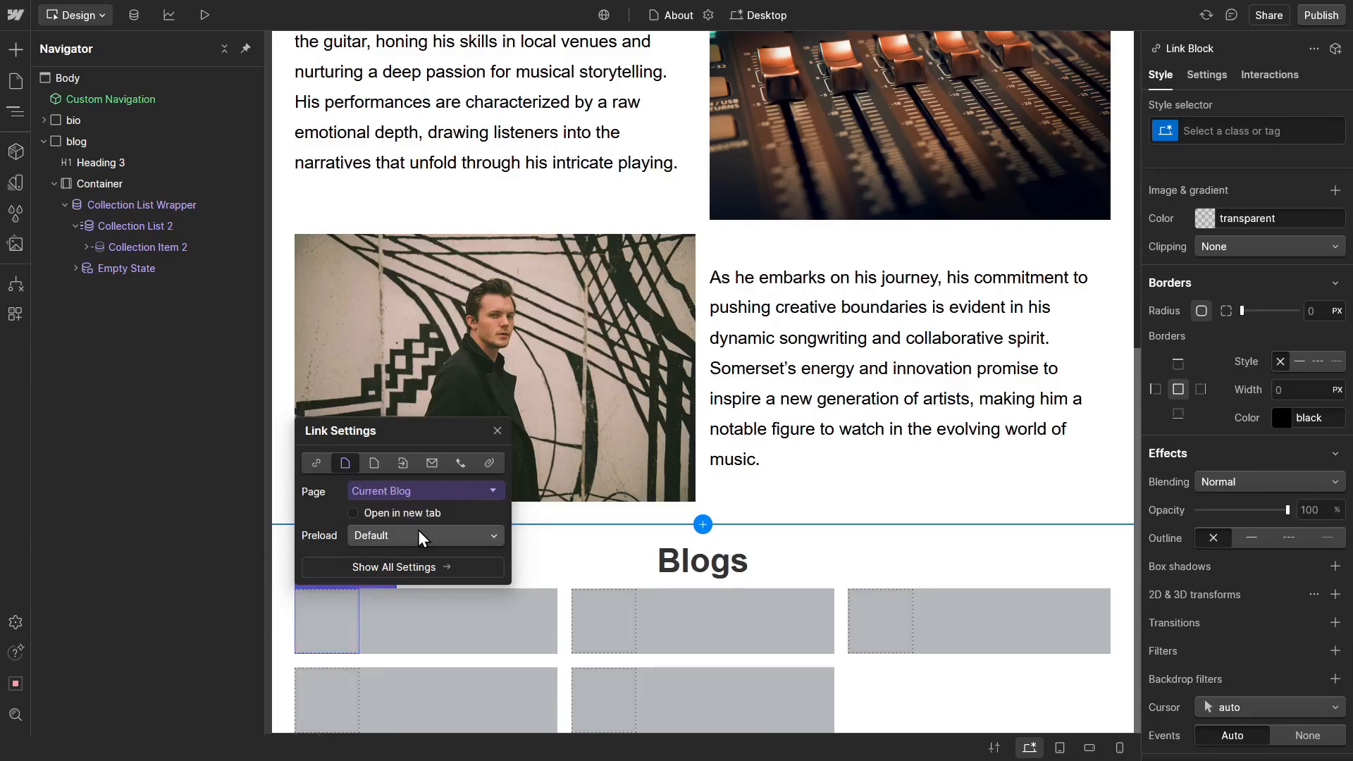
{"action": "left_click", "coordinate": [495, 438]}
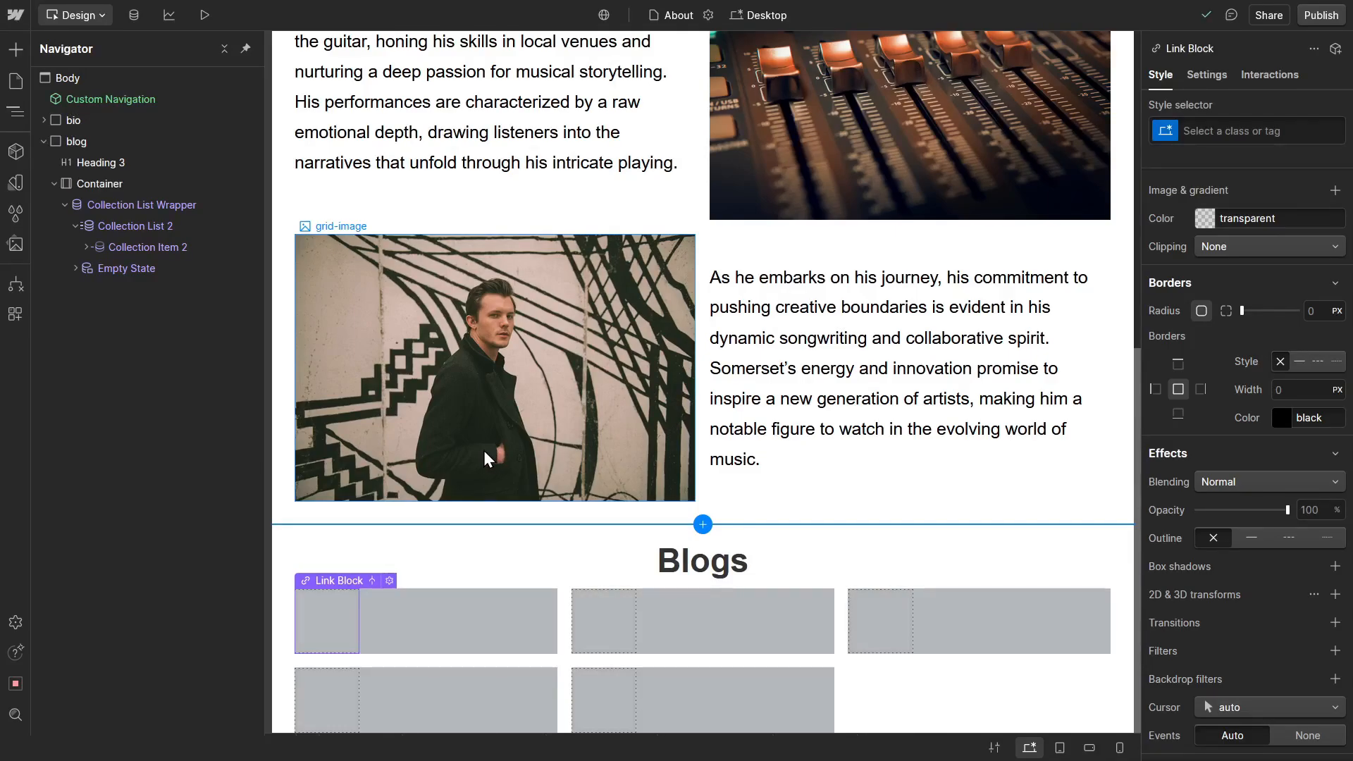
Step: Set the position of the Collection Item to Relative
{"action": "left_click", "coordinate": [132, 251]}
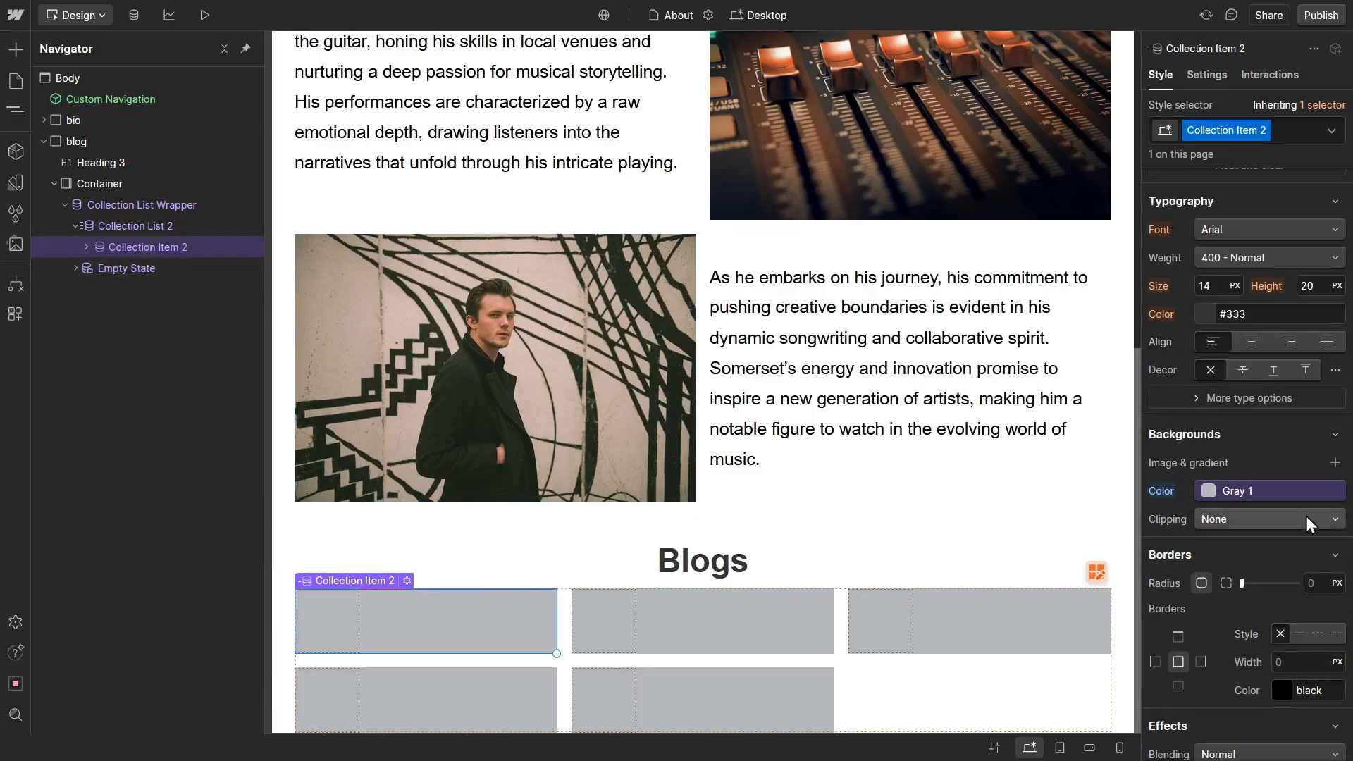
{"action": "scroll", "coordinate": [1307, 515], "scroll_direction": "down", "scroll_amount": 3}
{"action": "scroll", "coordinate": [1307, 517], "scroll_direction": "down", "scroll_amount": 3}
{"action": "scroll", "coordinate": [1308, 517], "scroll_direction": "up", "scroll_amount": 5}
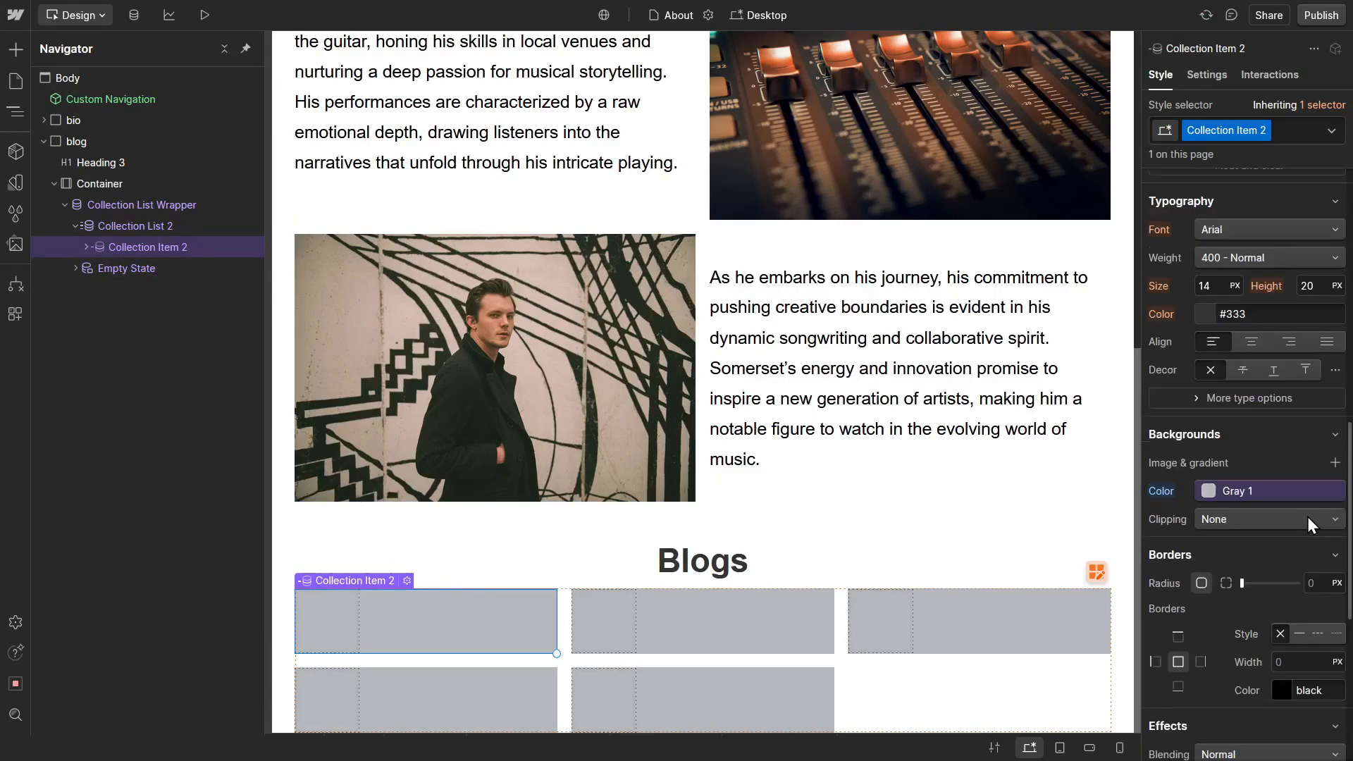
{"action": "scroll", "coordinate": [1307, 518], "scroll_direction": "up", "scroll_amount": 3}
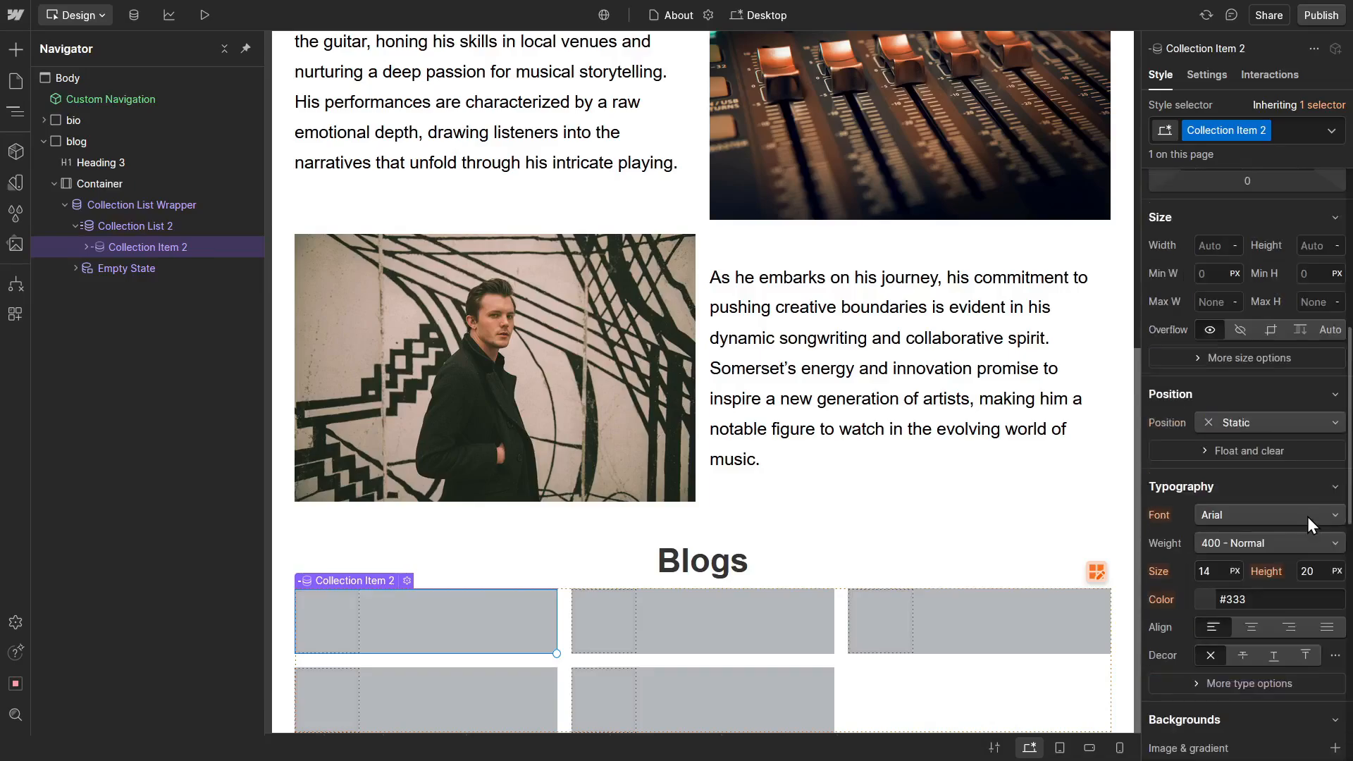
{"action": "left_click", "coordinate": [1283, 423]}
{"action": "left_click", "coordinate": [1271, 444]}
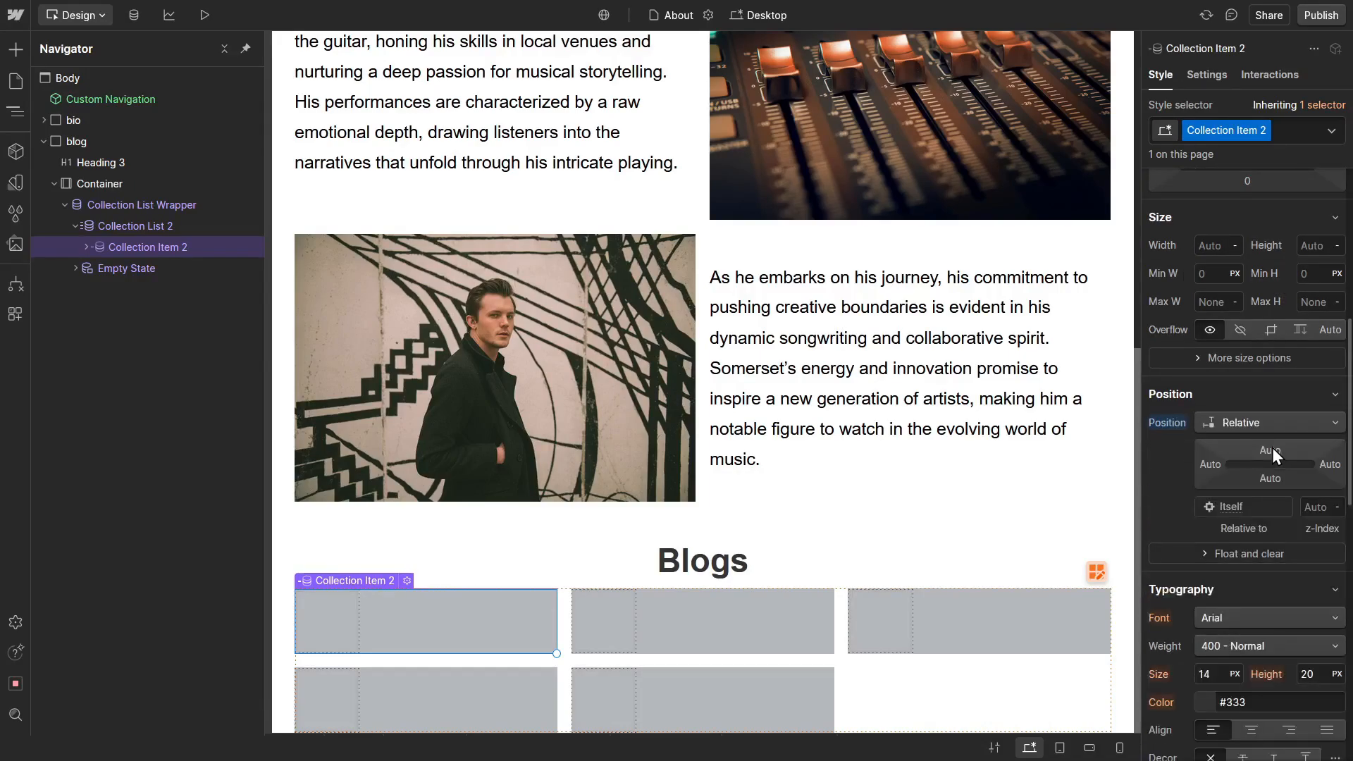
Step: Set the width and height of the Link Block inside the Collection Item to 100% each
{"action": "left_click", "coordinate": [84, 247]}
{"action": "left_click", "coordinate": [117, 268]}
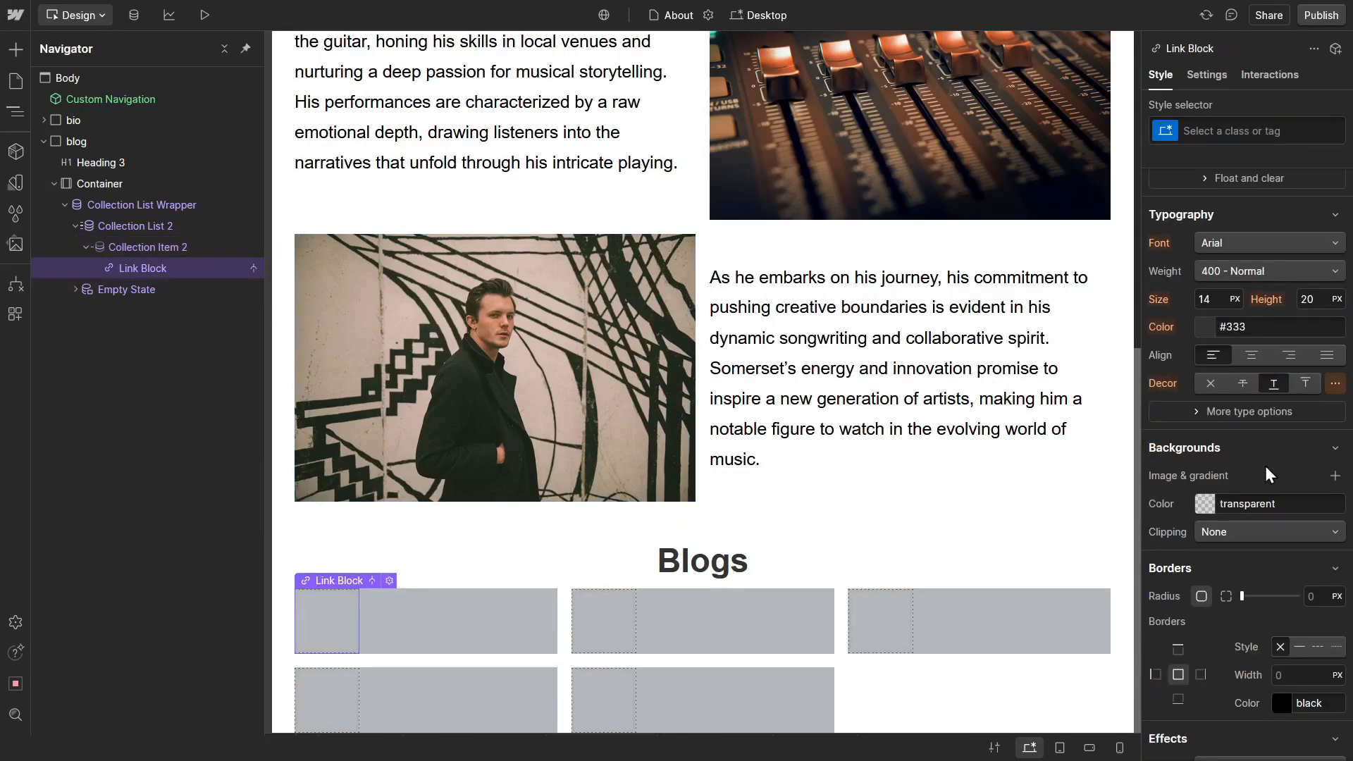
{"action": "scroll", "coordinate": [1268, 463], "scroll_direction": "up", "scroll_amount": 5}
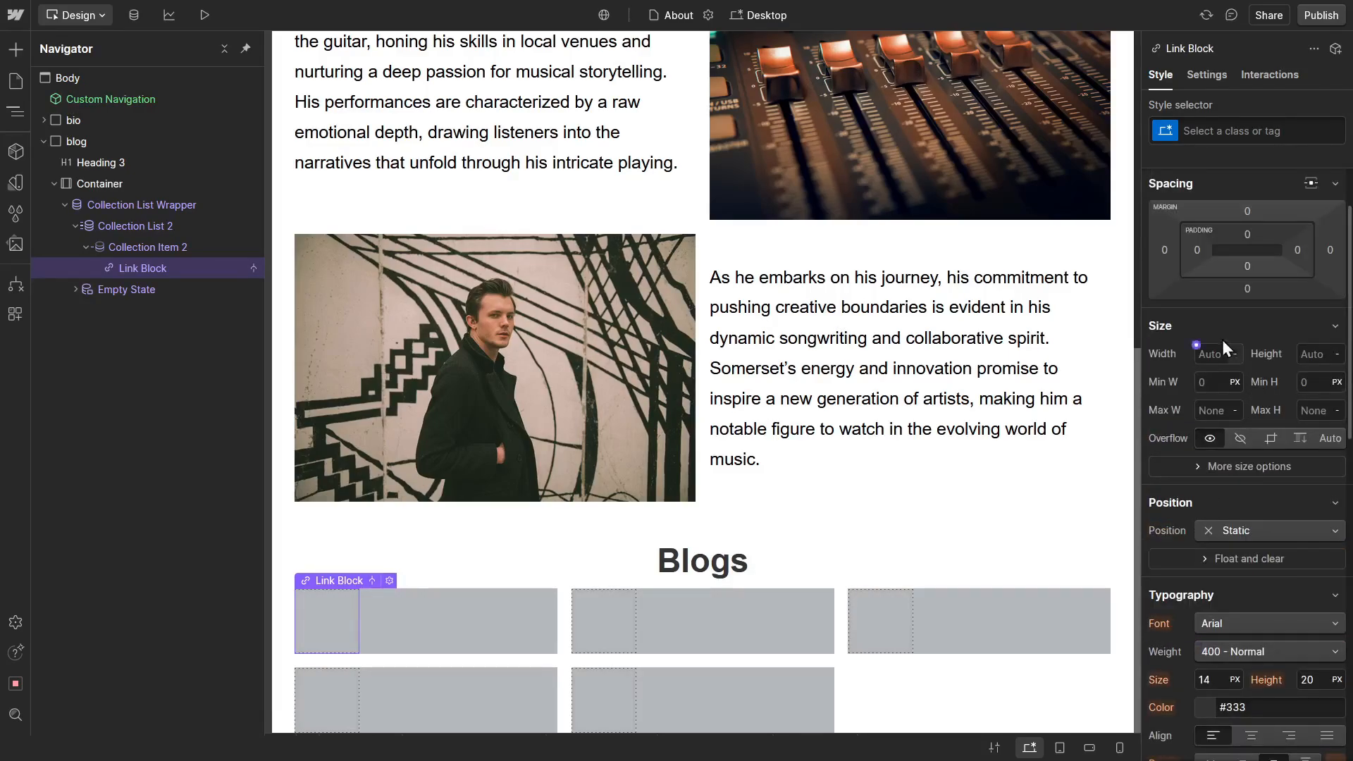
{"action": "left_click", "coordinate": [1224, 356]}
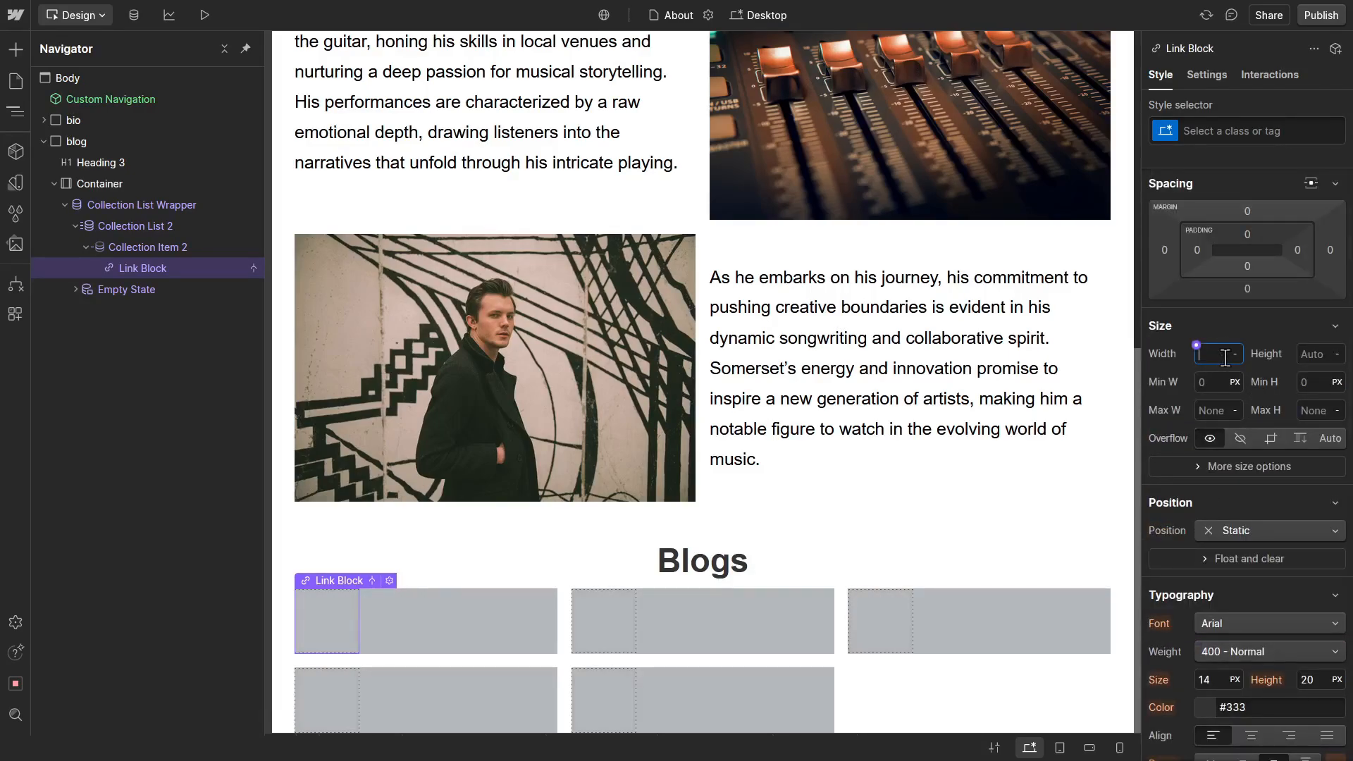
{"action": "type", "text": "100%"}
{"action": "key", "text": "Return"}
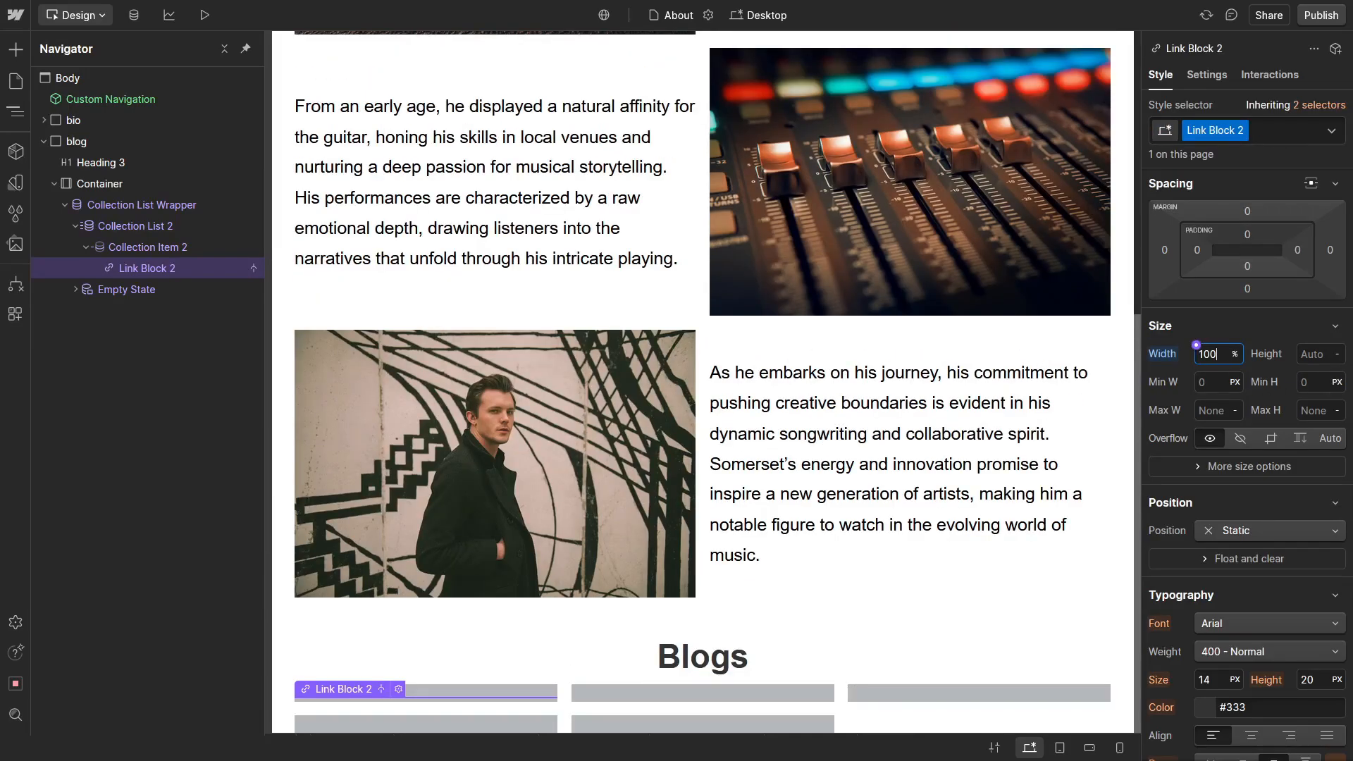
{"action": "left_click", "coordinate": [1307, 355]}
{"action": "type", "text": "100%"}
{"action": "key", "text": "Return"}
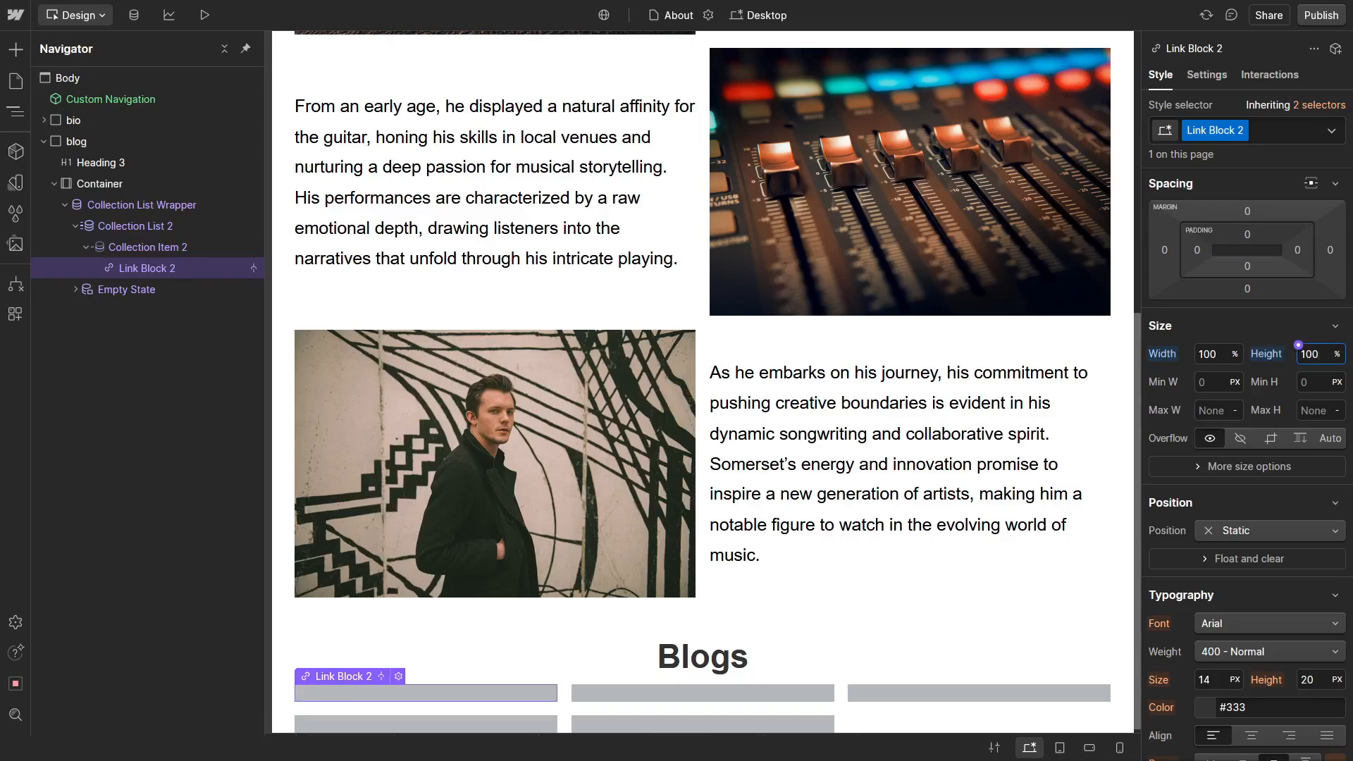
Step: Give the Link Block 1rem of padding on all four sides
{"action": "left_click", "coordinate": [1242, 235]}
{"action": "type", "text": "1rem"}
{"action": "key", "text": "ctrl+a"}
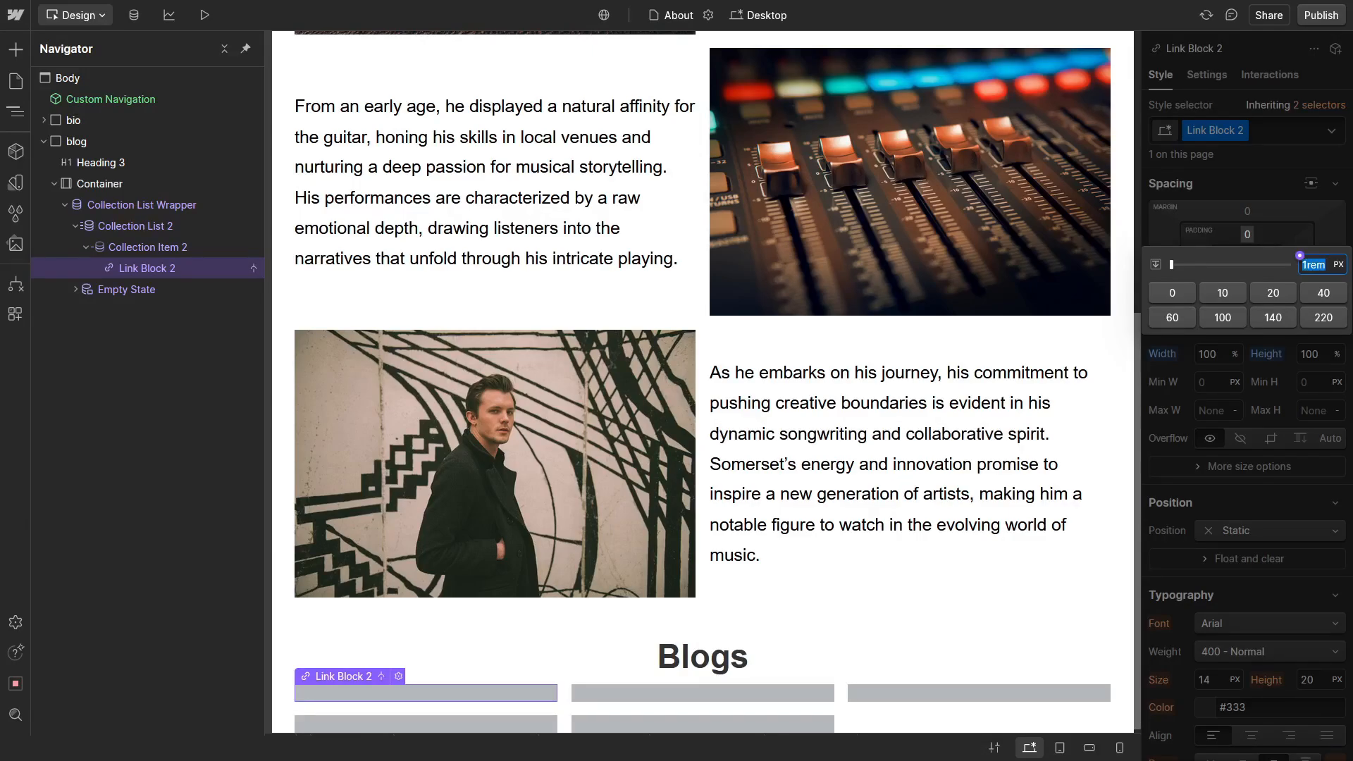
{"action": "key", "text": "Return"}
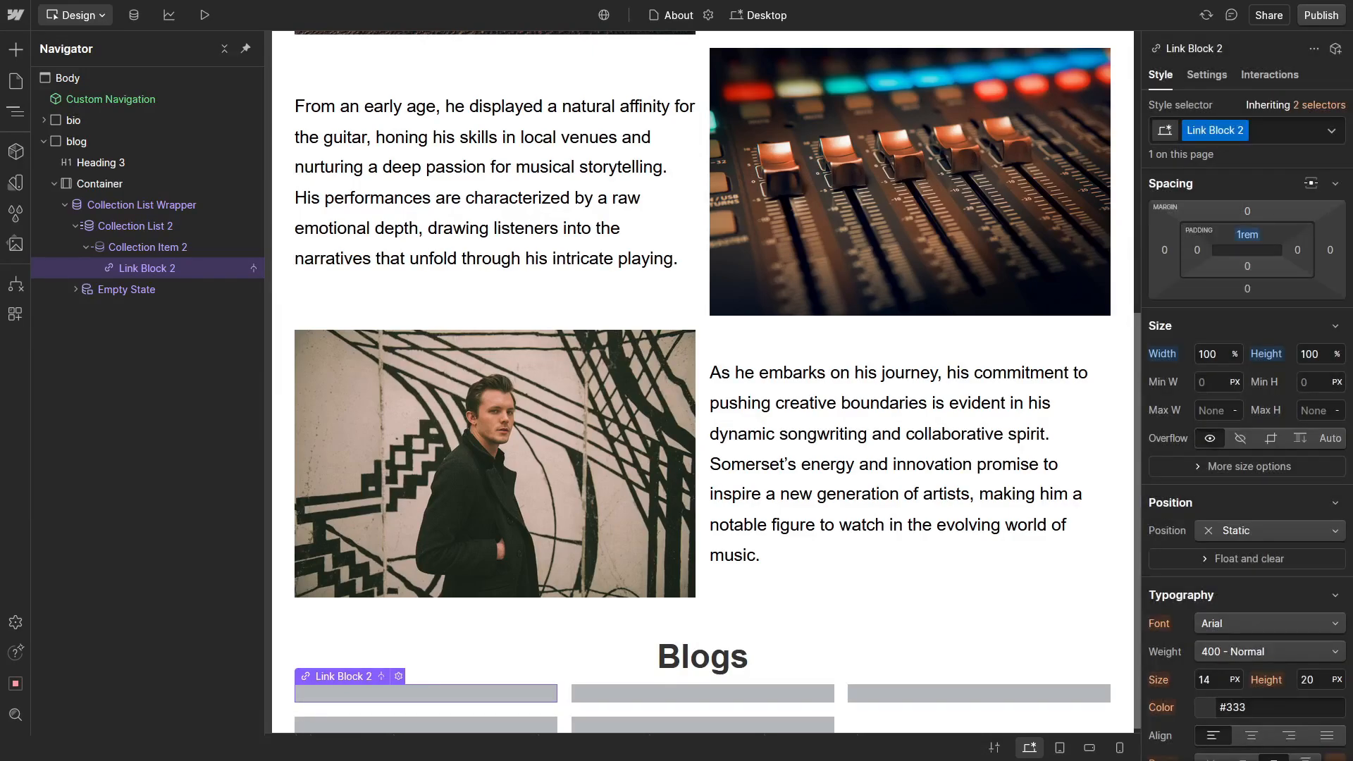
{"action": "left_click", "coordinate": [1297, 250]}
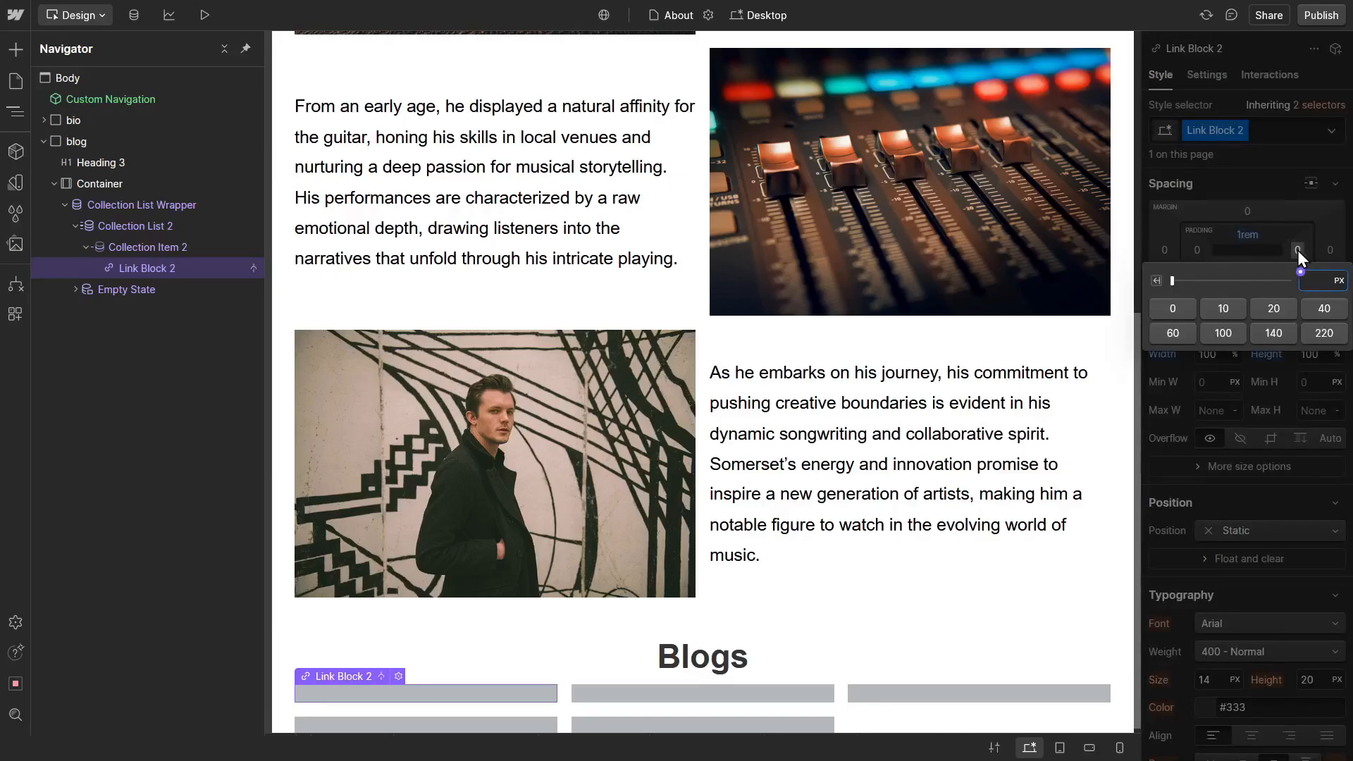
{"action": "type", "text": "1rem"}
{"action": "key", "text": "Return"}
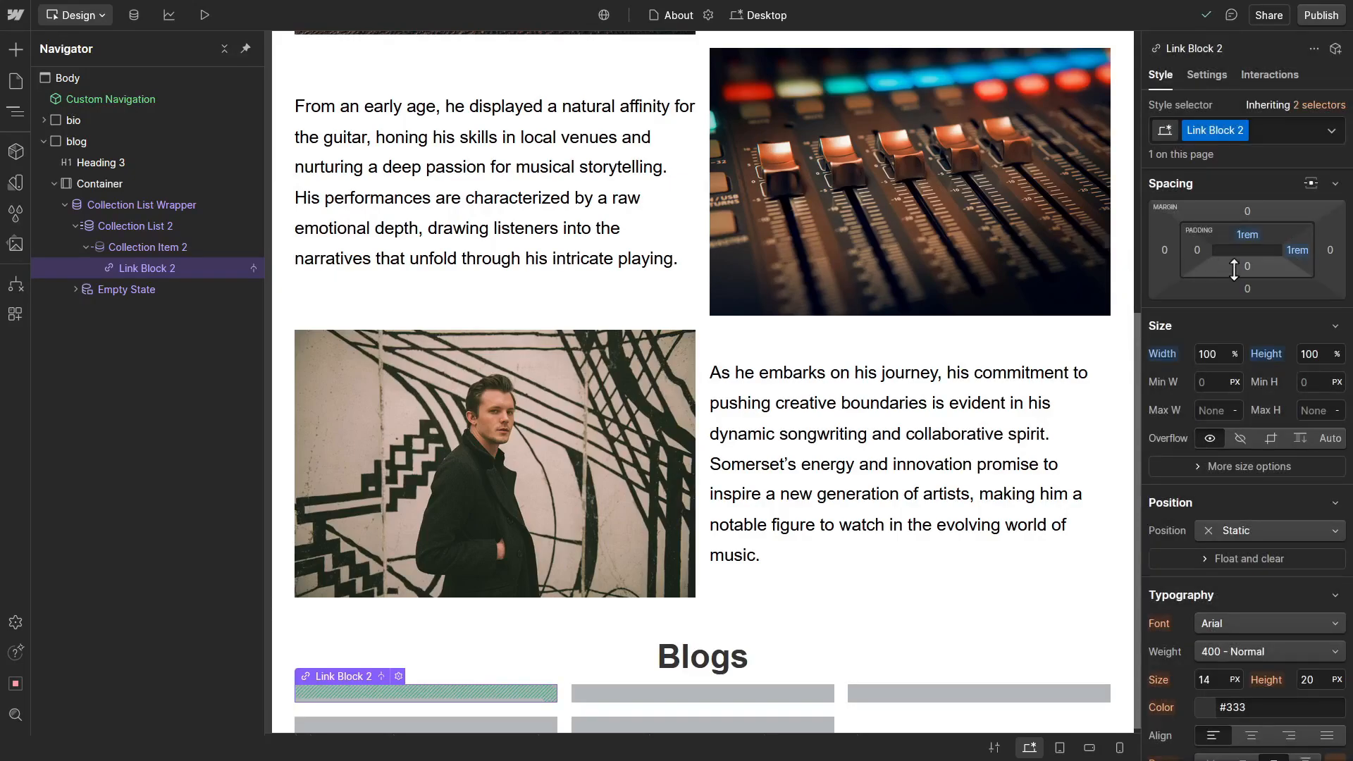
{"action": "left_click", "coordinate": [1246, 269]}
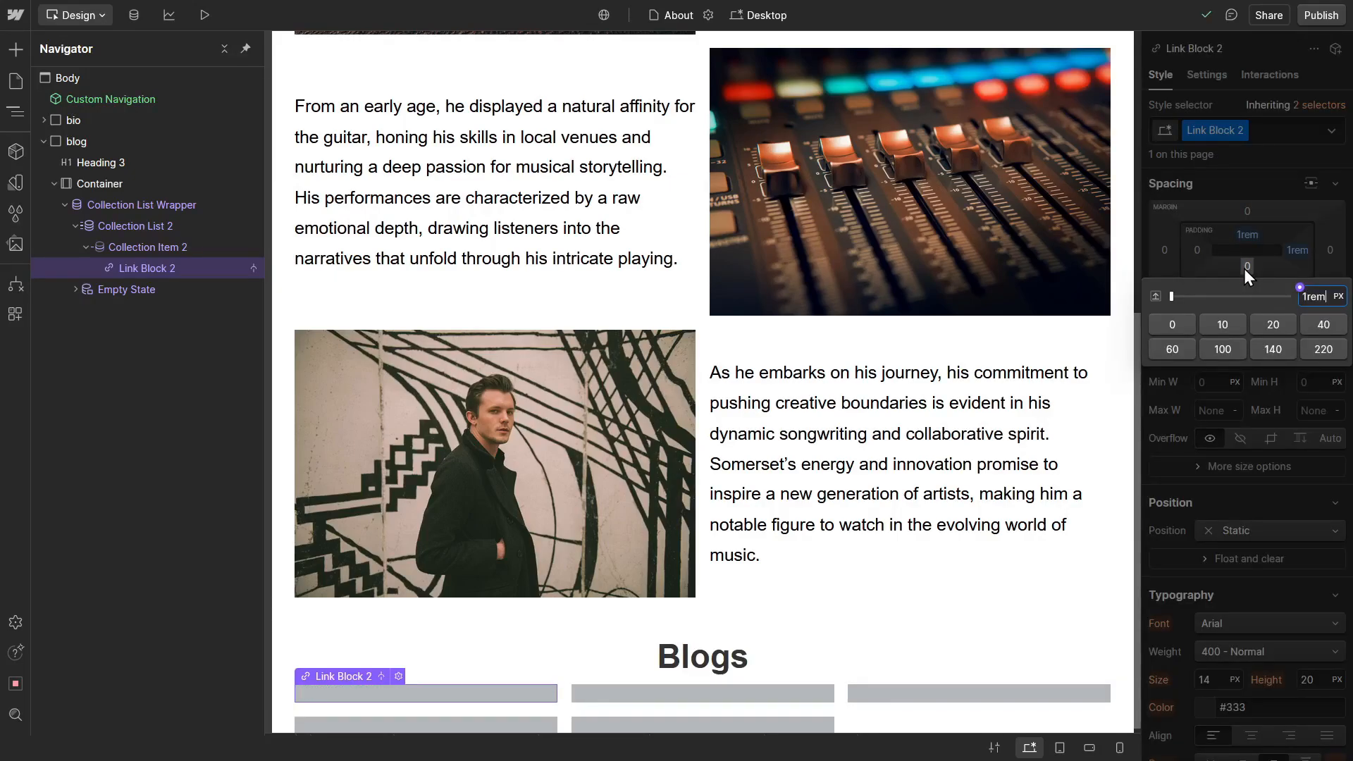
{"action": "key", "text": "Escape"}
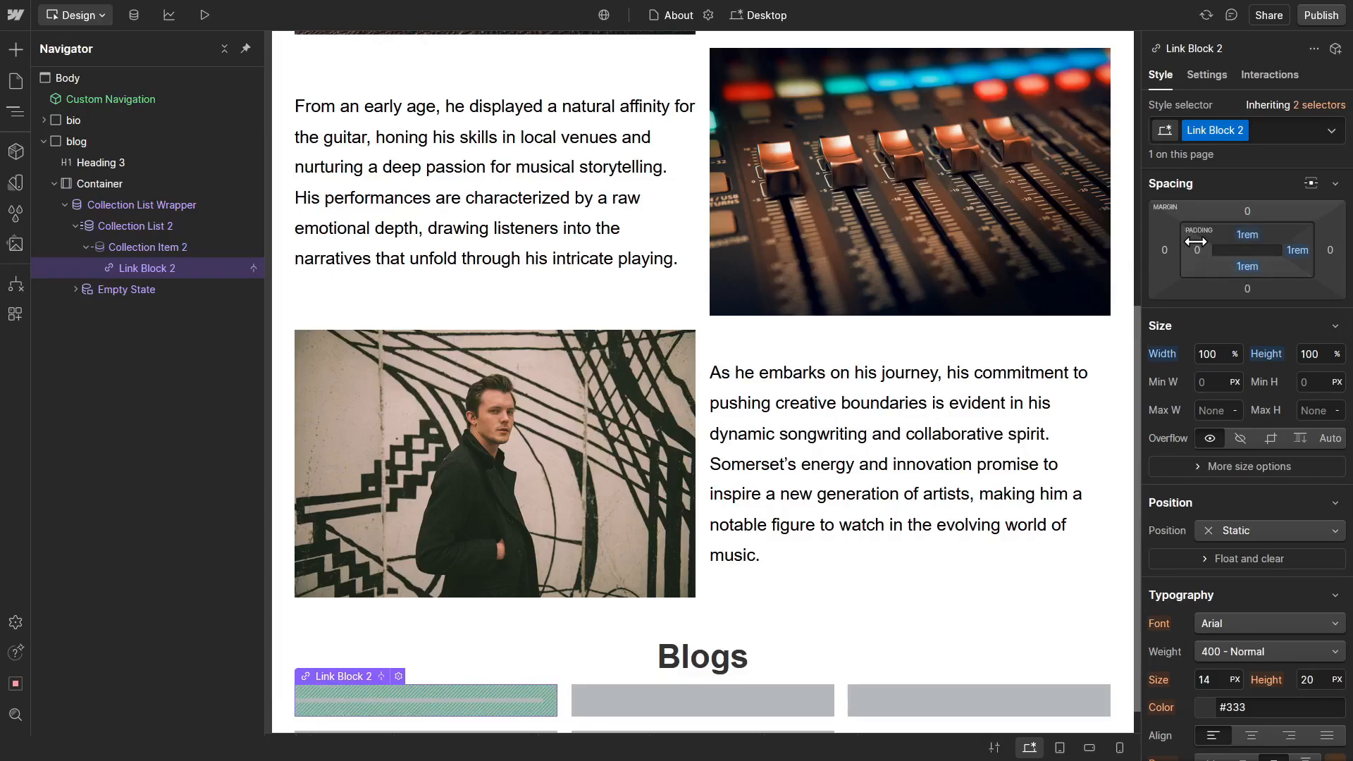
{"action": "left_click", "coordinate": [1194, 251]}
{"action": "type", "text": "1rem"}
{"action": "key", "text": "Return"}
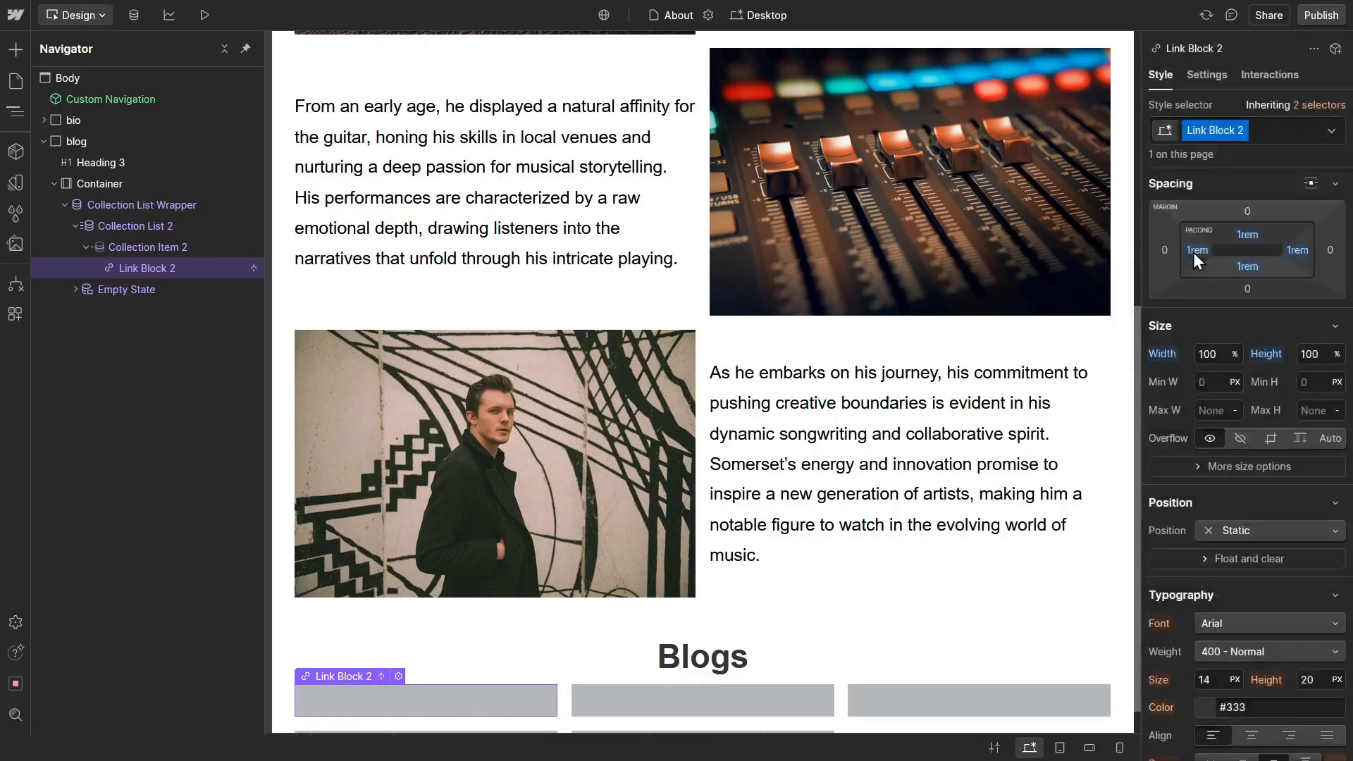
Step: Add an Image element inside the Link Block and connect its source to the Blog Entry Image field
{"action": "scroll", "coordinate": [568, 517], "scroll_direction": "down", "scroll_amount": 1}
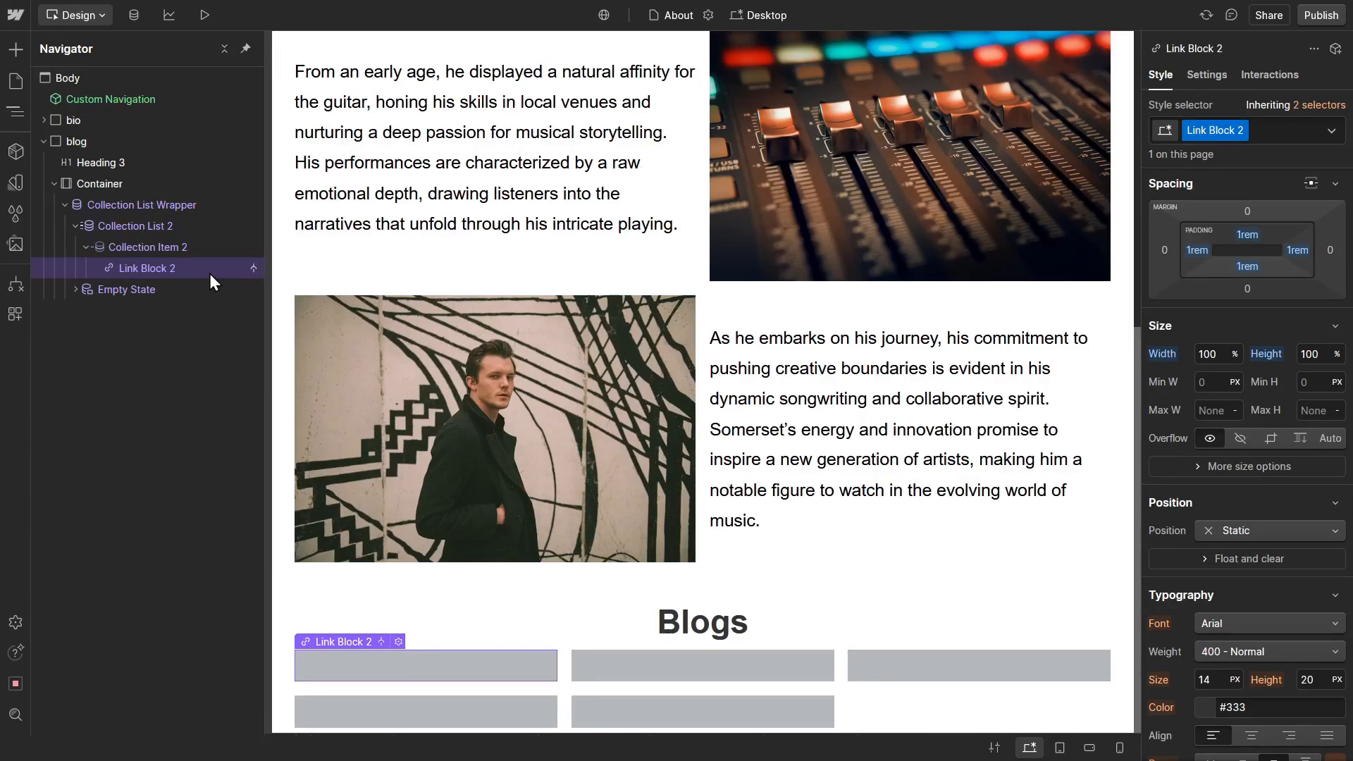
{"action": "key", "text": "ctrl+k"}
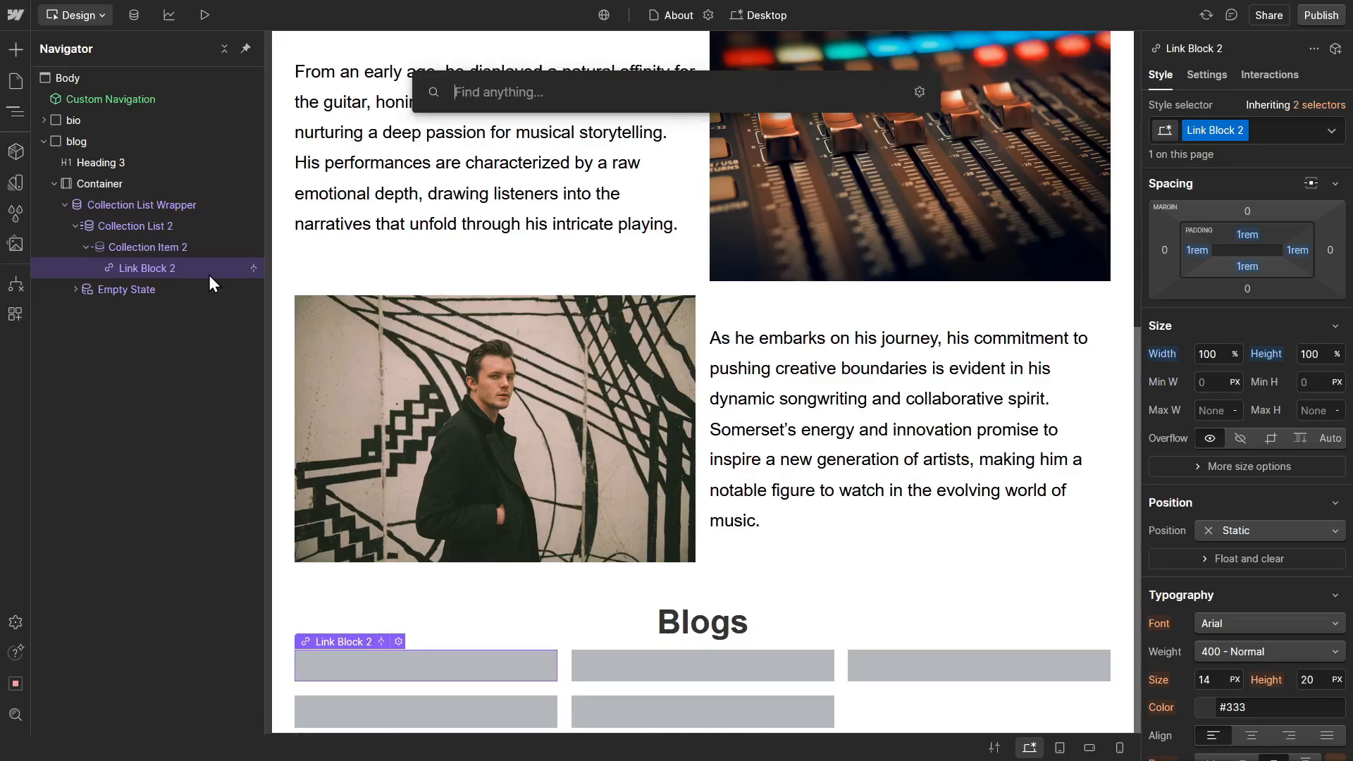
{"action": "type", "text": "image"}
{"action": "key", "text": "Return"}
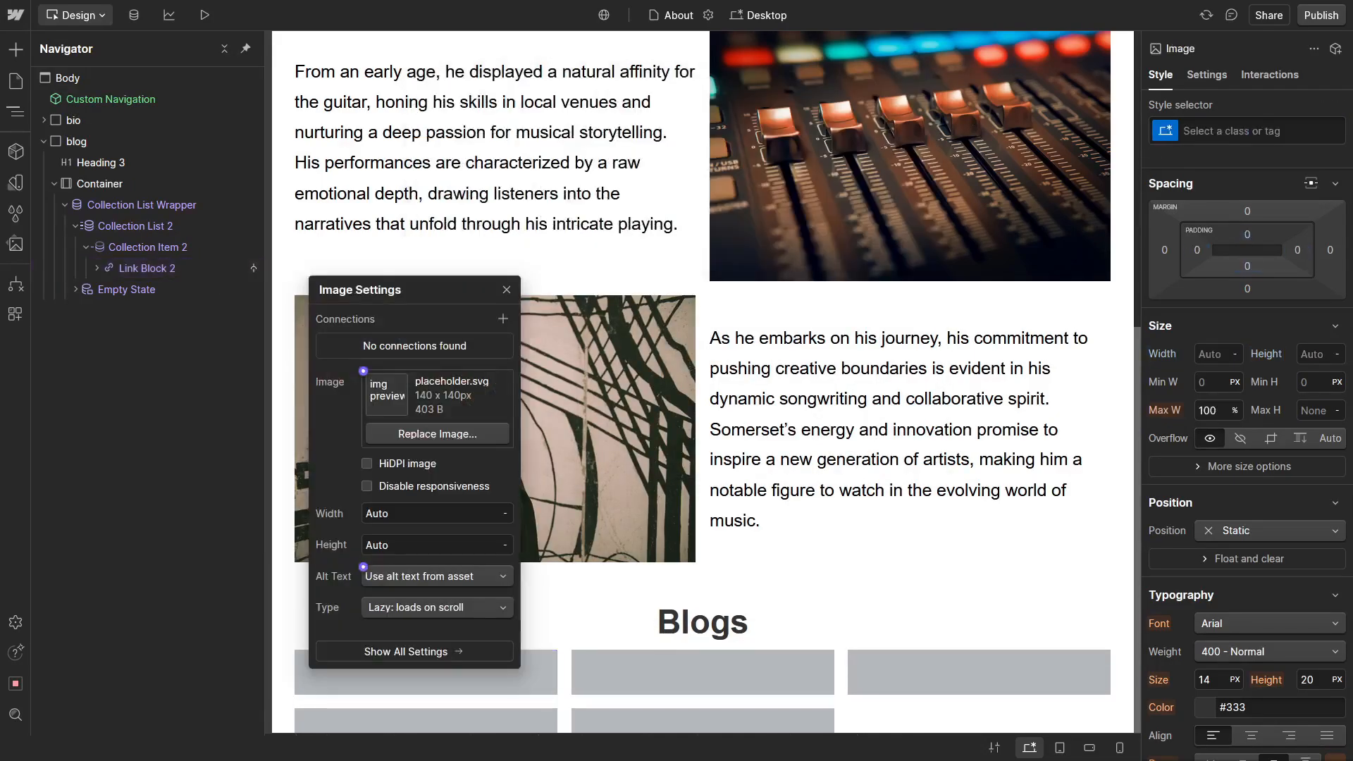
{"action": "left_click", "coordinate": [360, 364]}
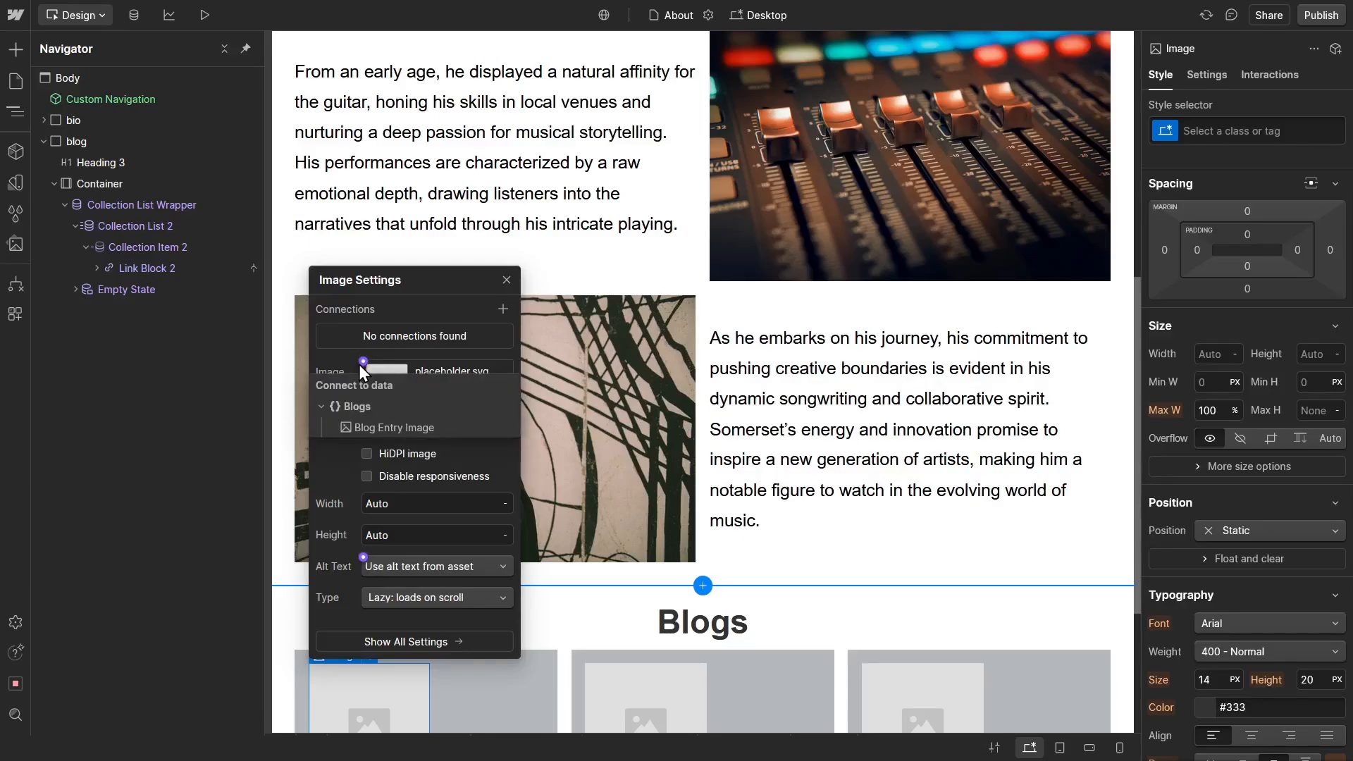
{"action": "left_click", "coordinate": [382, 427]}
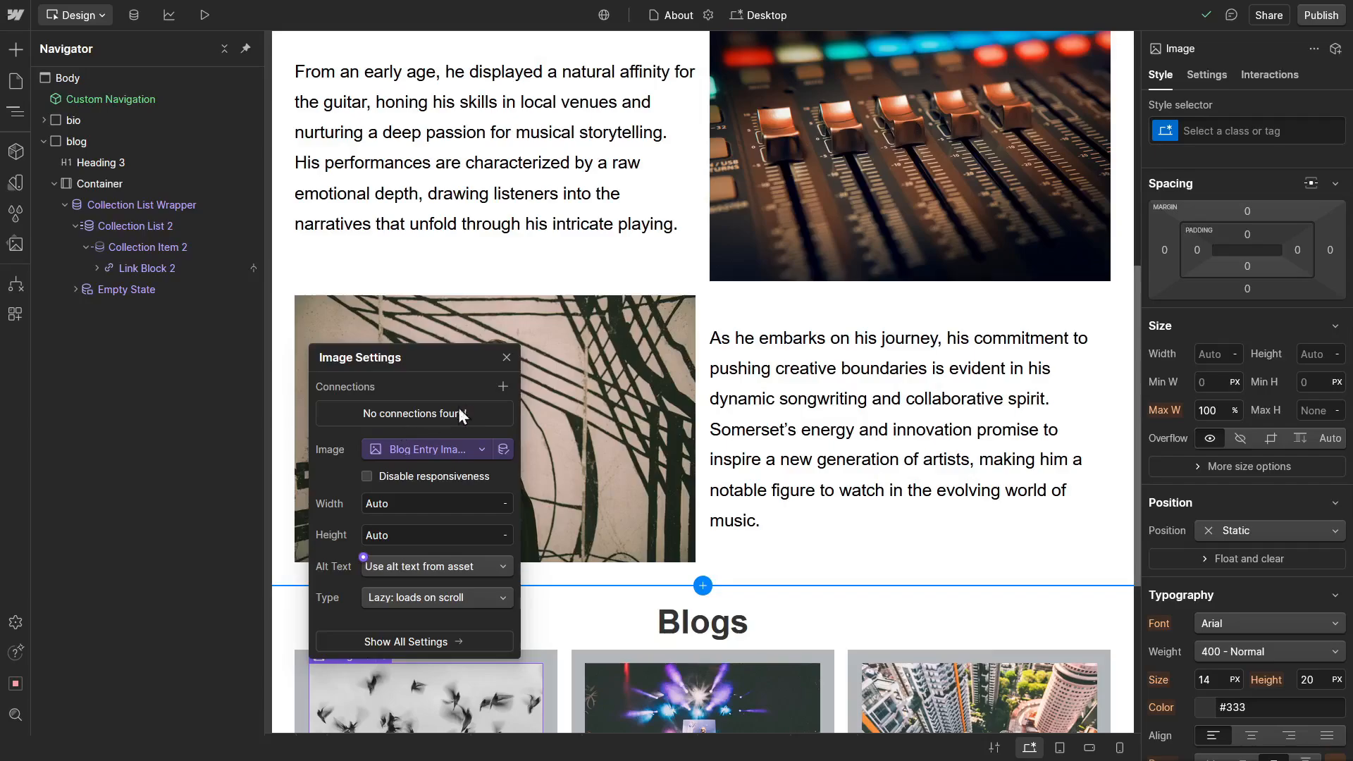
{"action": "left_click", "coordinate": [506, 357]}
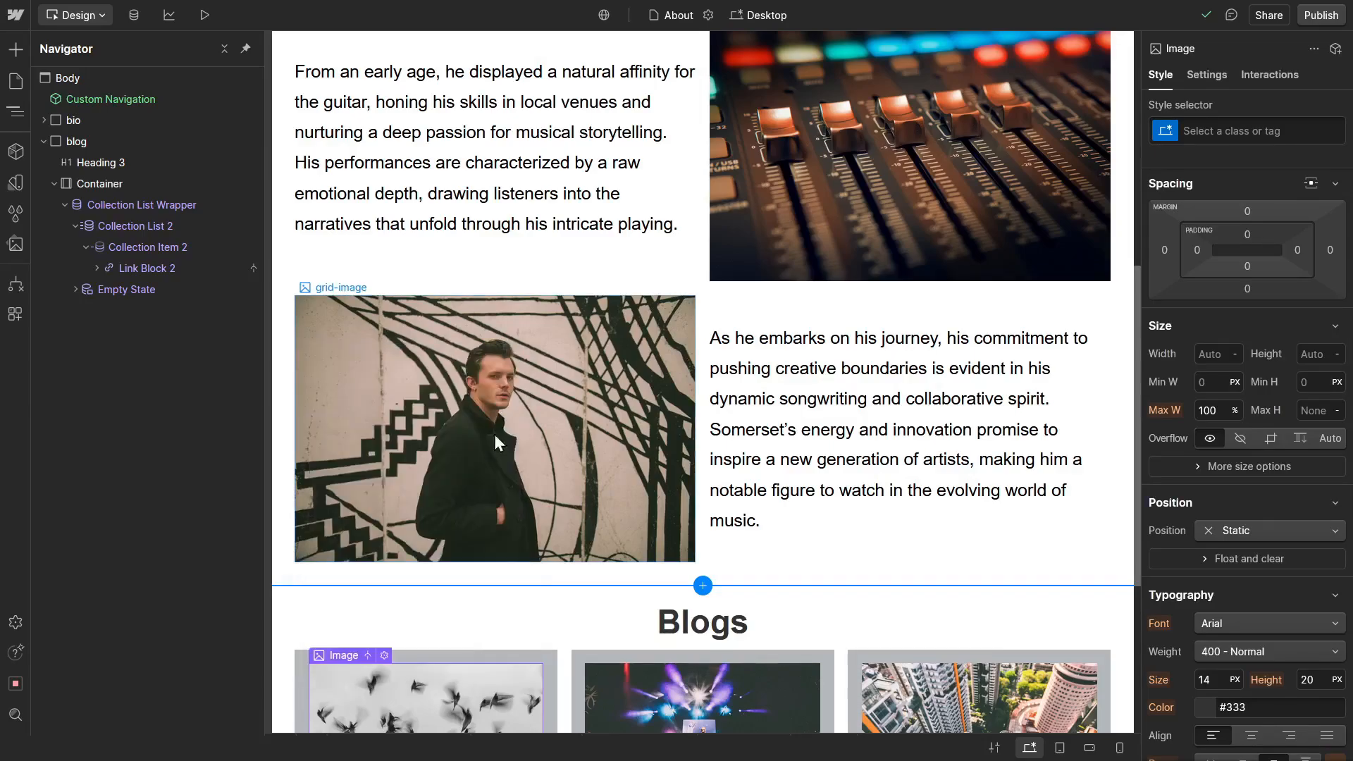
Step: Add a Heading element inside the Link Block, below the image
{"action": "scroll", "coordinate": [493, 413], "scroll_direction": "down", "scroll_amount": 5}
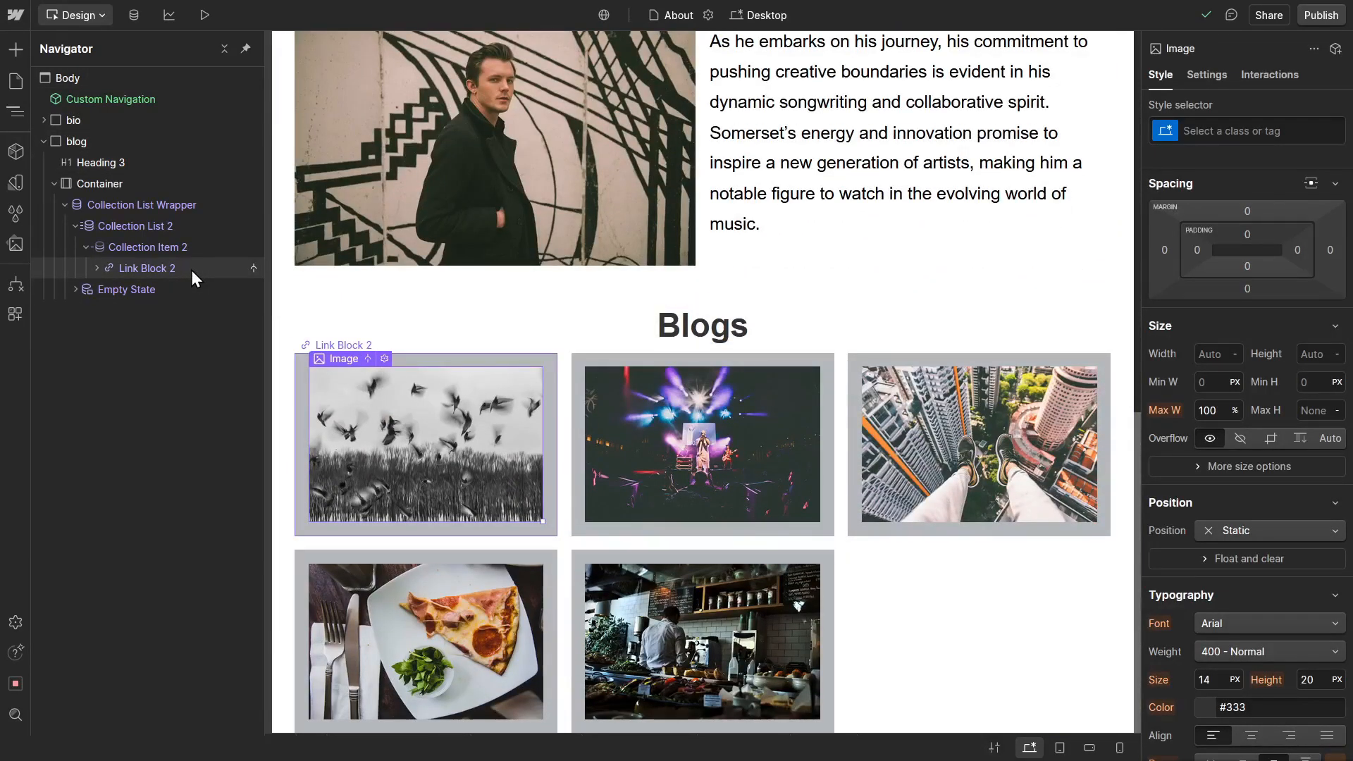
{"action": "left_click", "coordinate": [193, 269]}
{"action": "key", "text": "ctrl+k"}
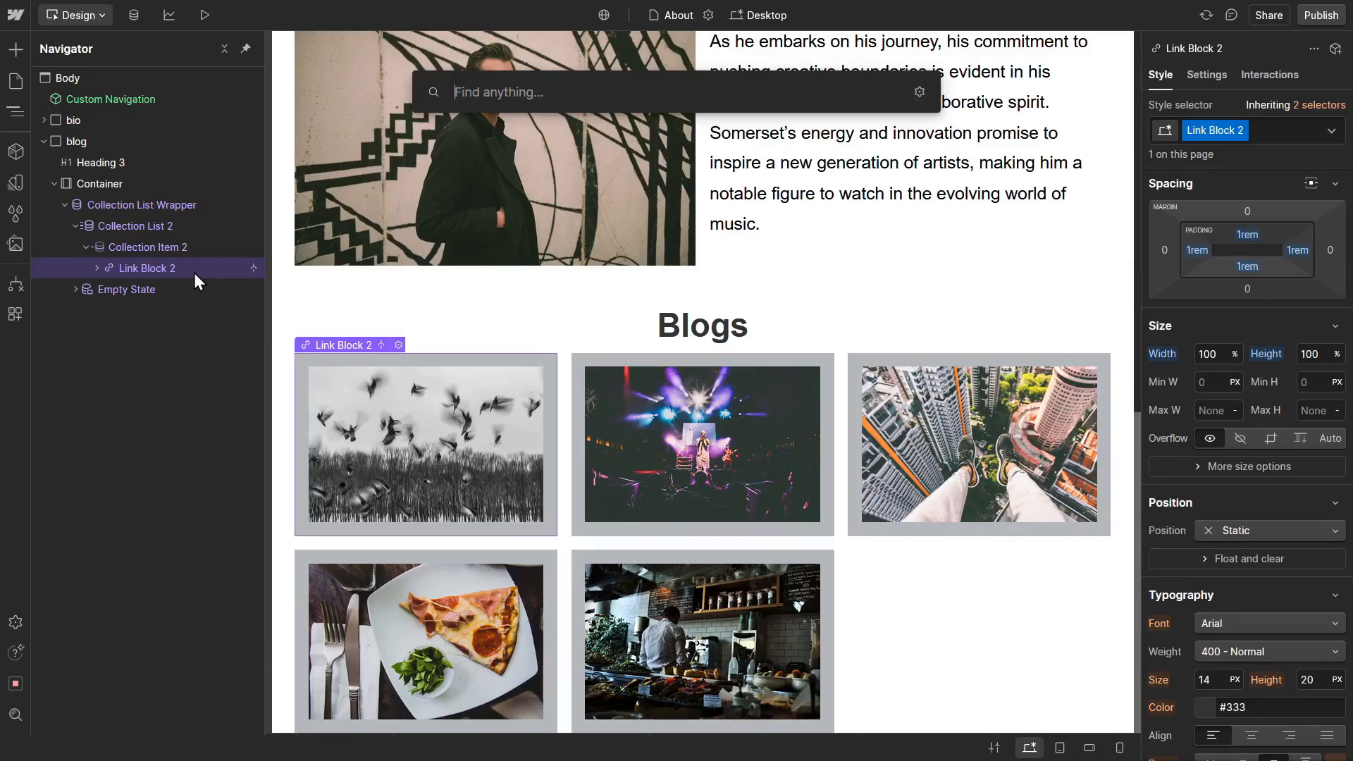
{"action": "type", "text": "head"}
{"action": "key", "text": "Return"}
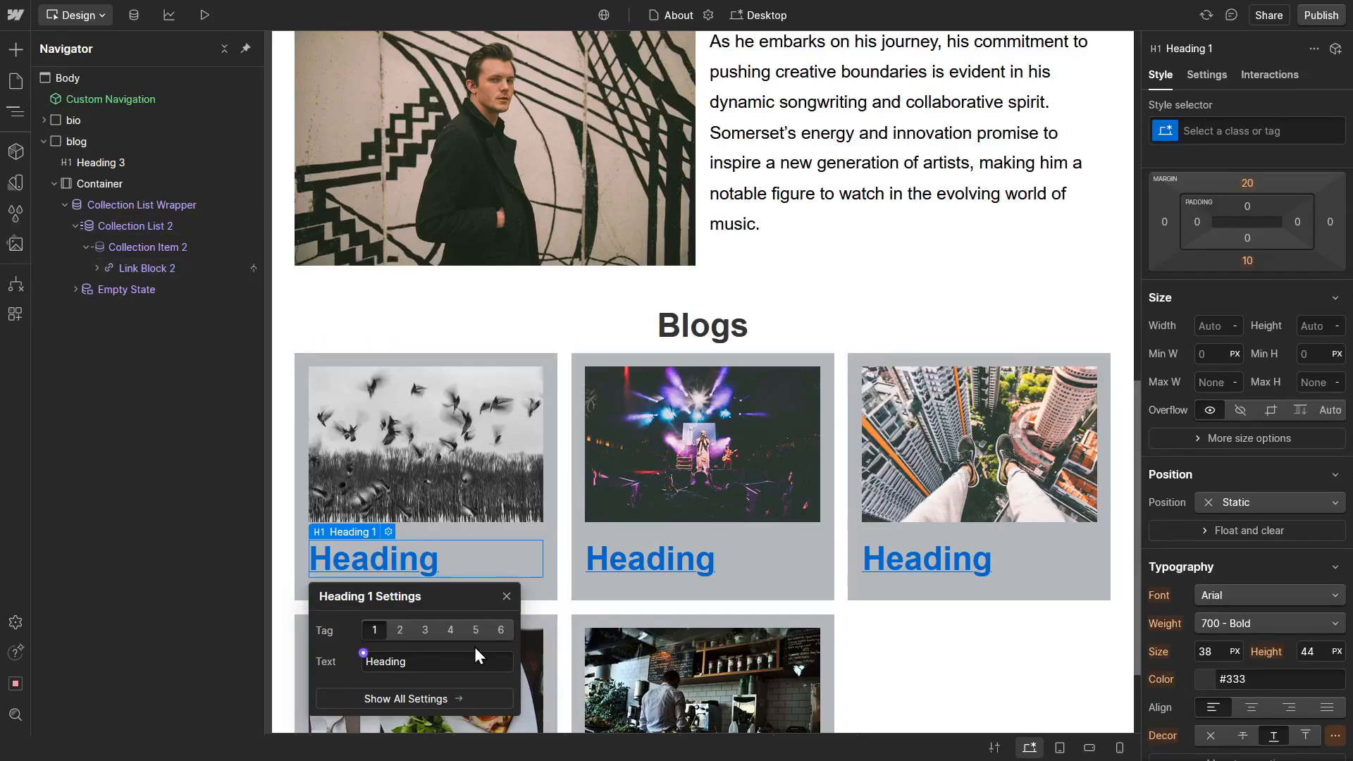
Step: Connect the new heading's text to the Blog Title field of the Blogs collection
{"action": "left_click", "coordinate": [361, 653]}
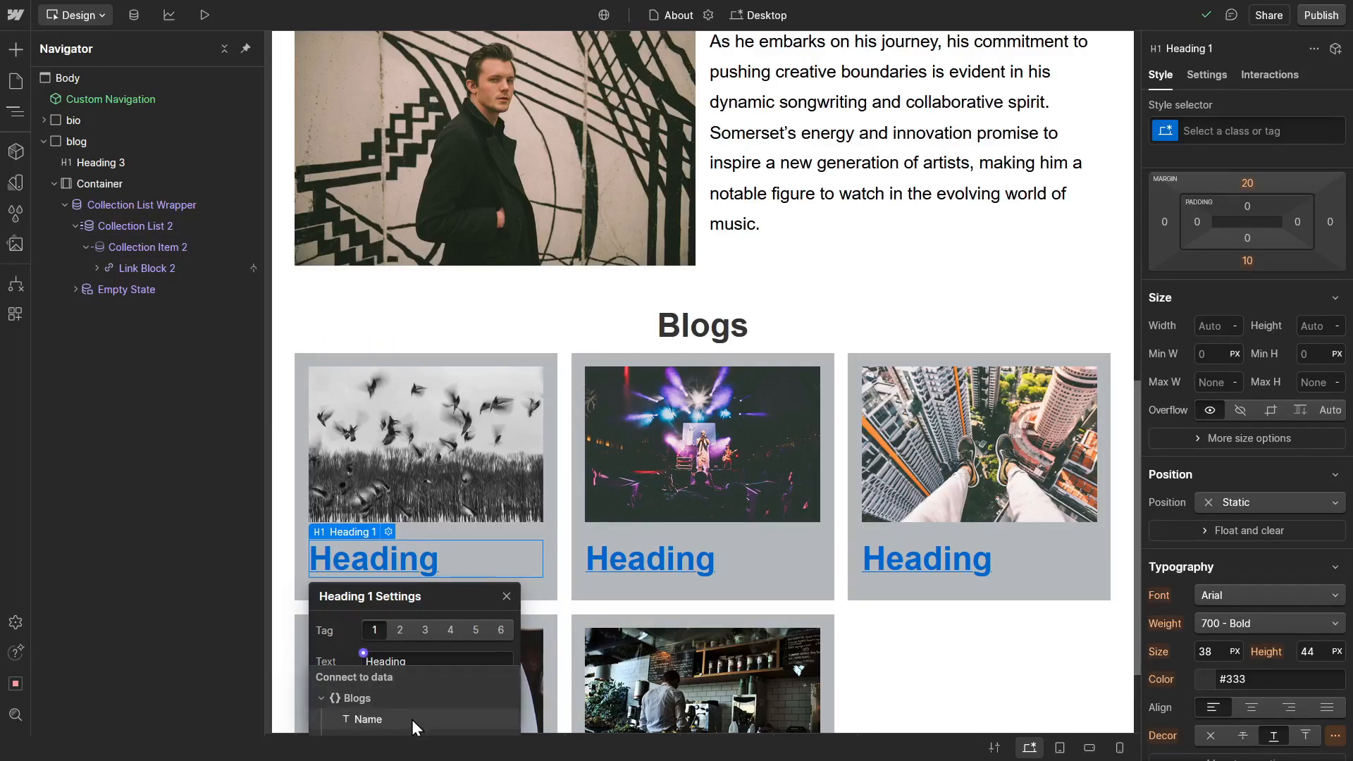
{"action": "left_click_drag", "start_coordinate": [396, 598], "coordinate": [651, 224]}
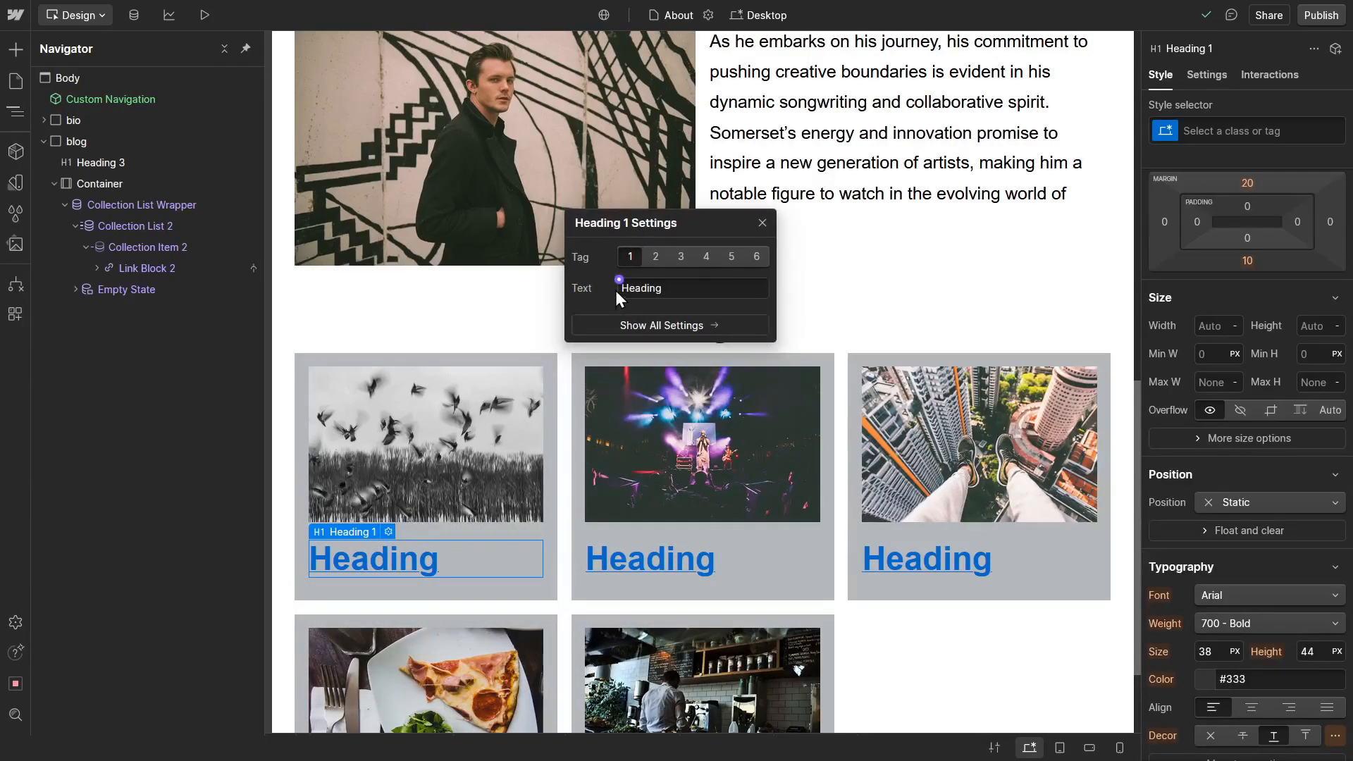
{"action": "left_click", "coordinate": [615, 280]}
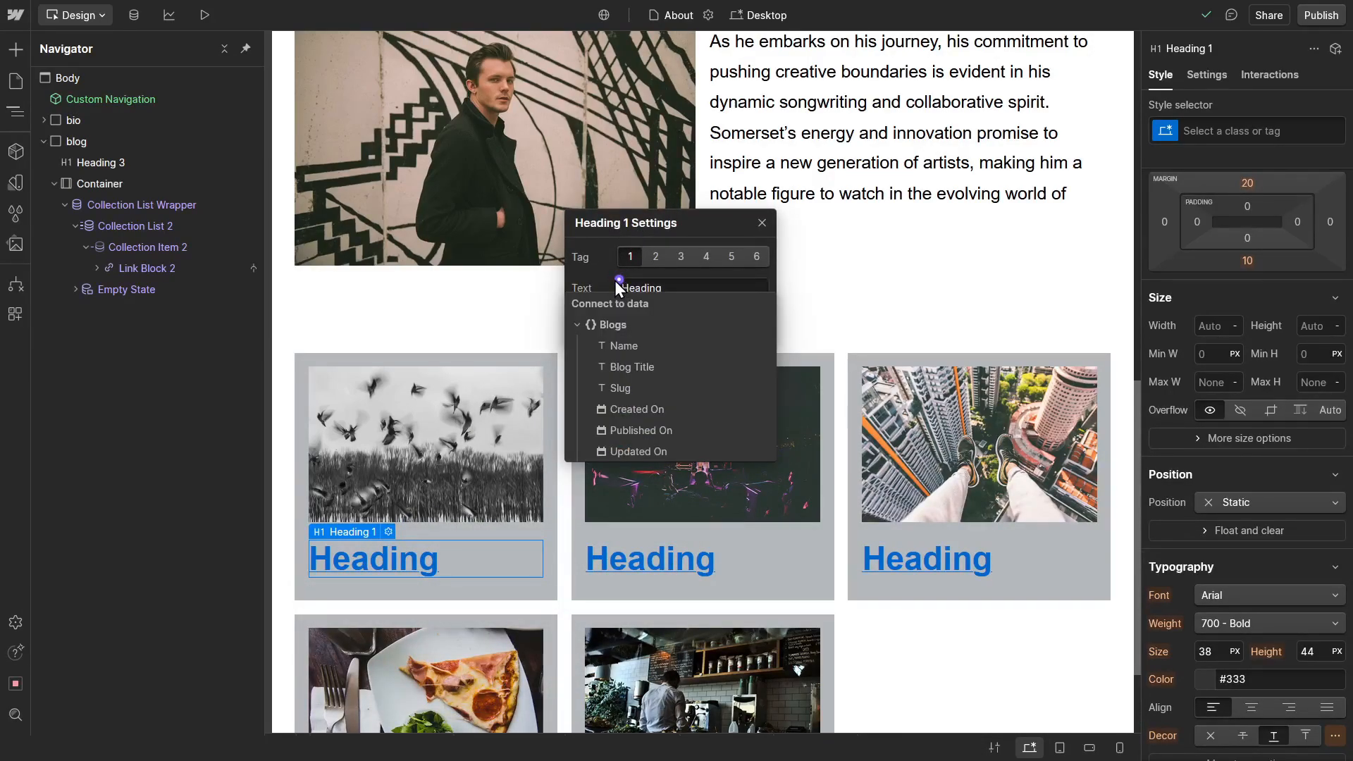
{"action": "left_click", "coordinate": [644, 366]}
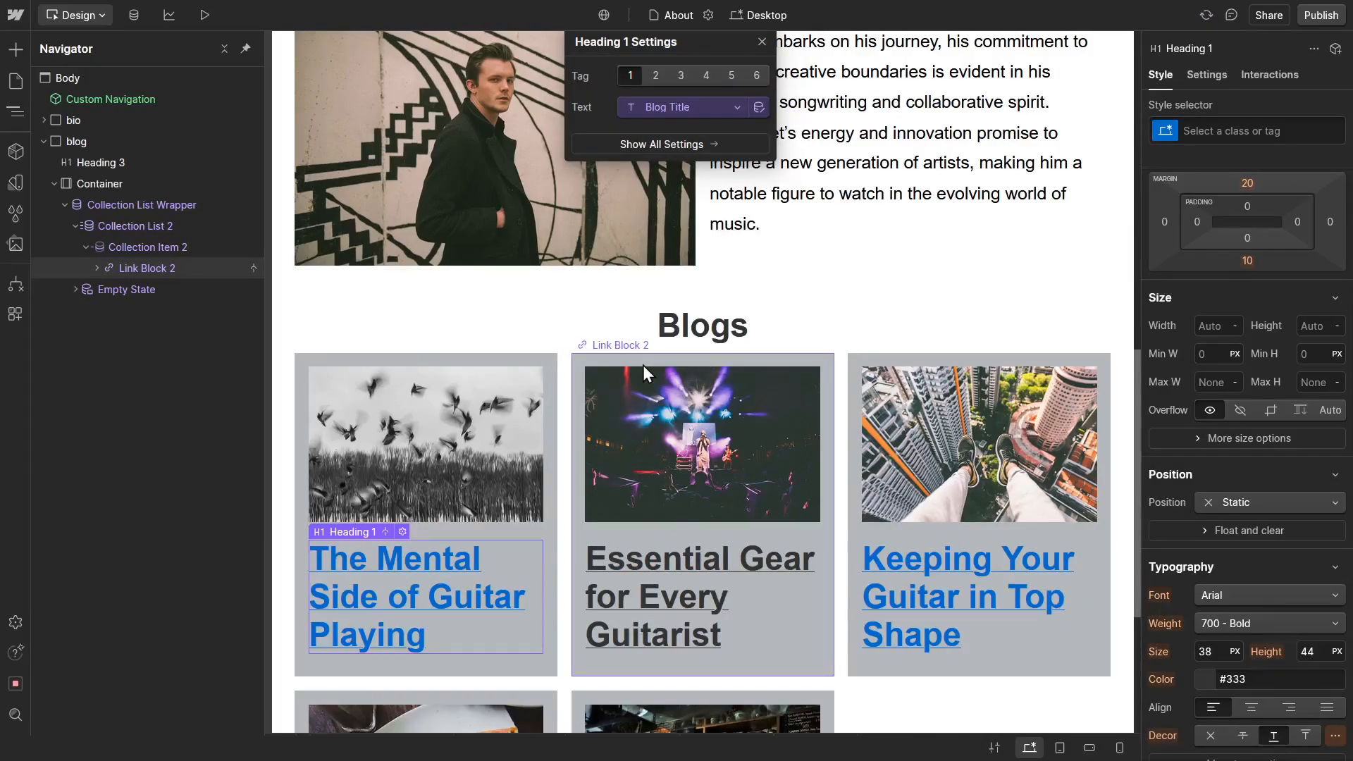
Step: Remove the Link Block's text decoration and set its text color to black
{"action": "left_click", "coordinate": [162, 275]}
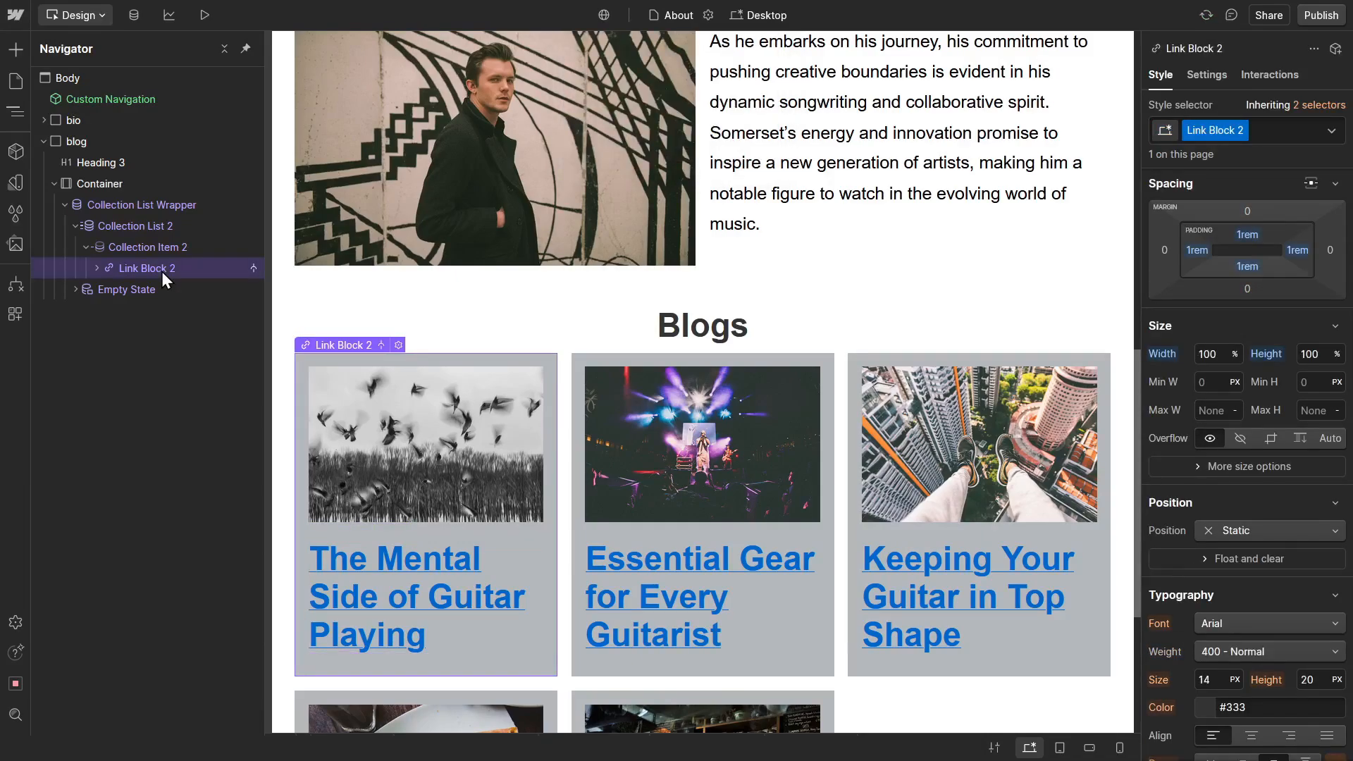
{"action": "scroll", "coordinate": [1177, 465], "scroll_direction": "down", "scroll_amount": 6}
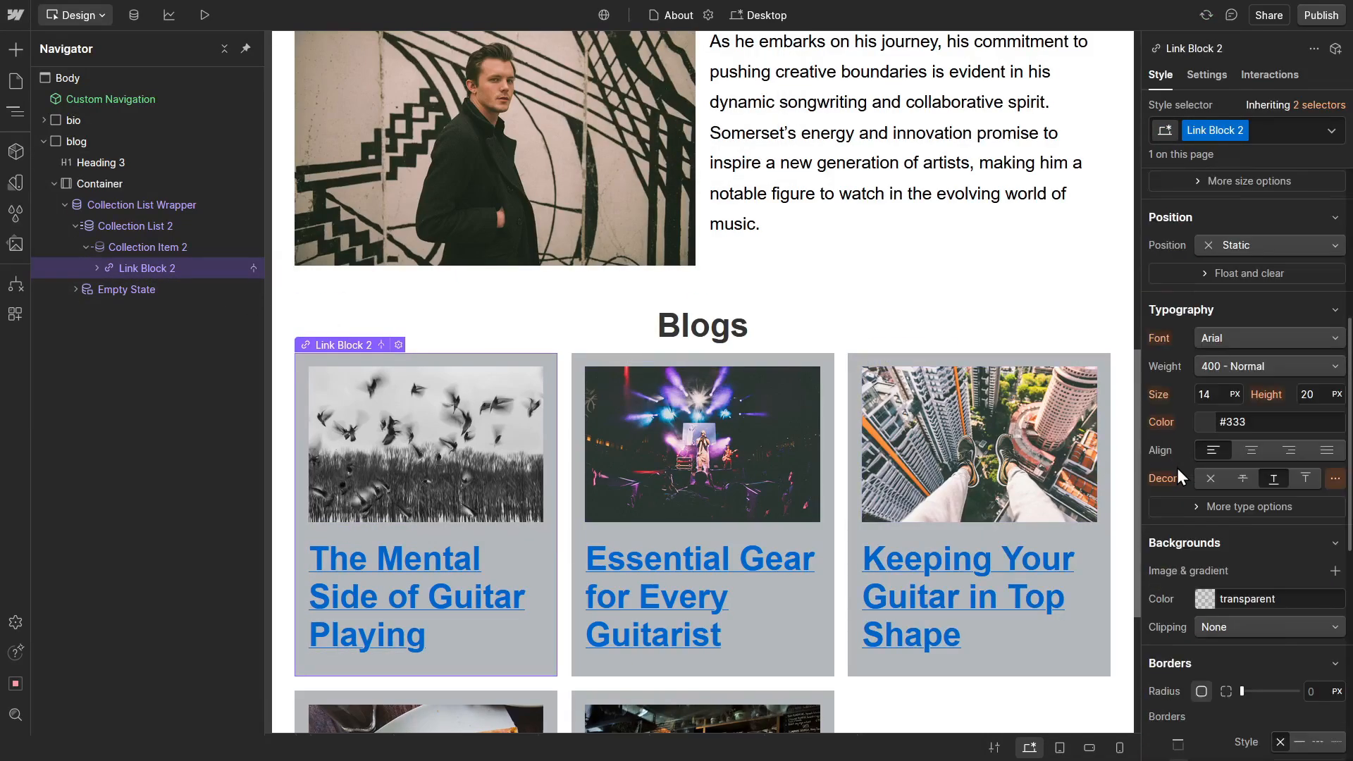
{"action": "scroll", "coordinate": [1205, 317], "scroll_direction": "up", "scroll_amount": 2}
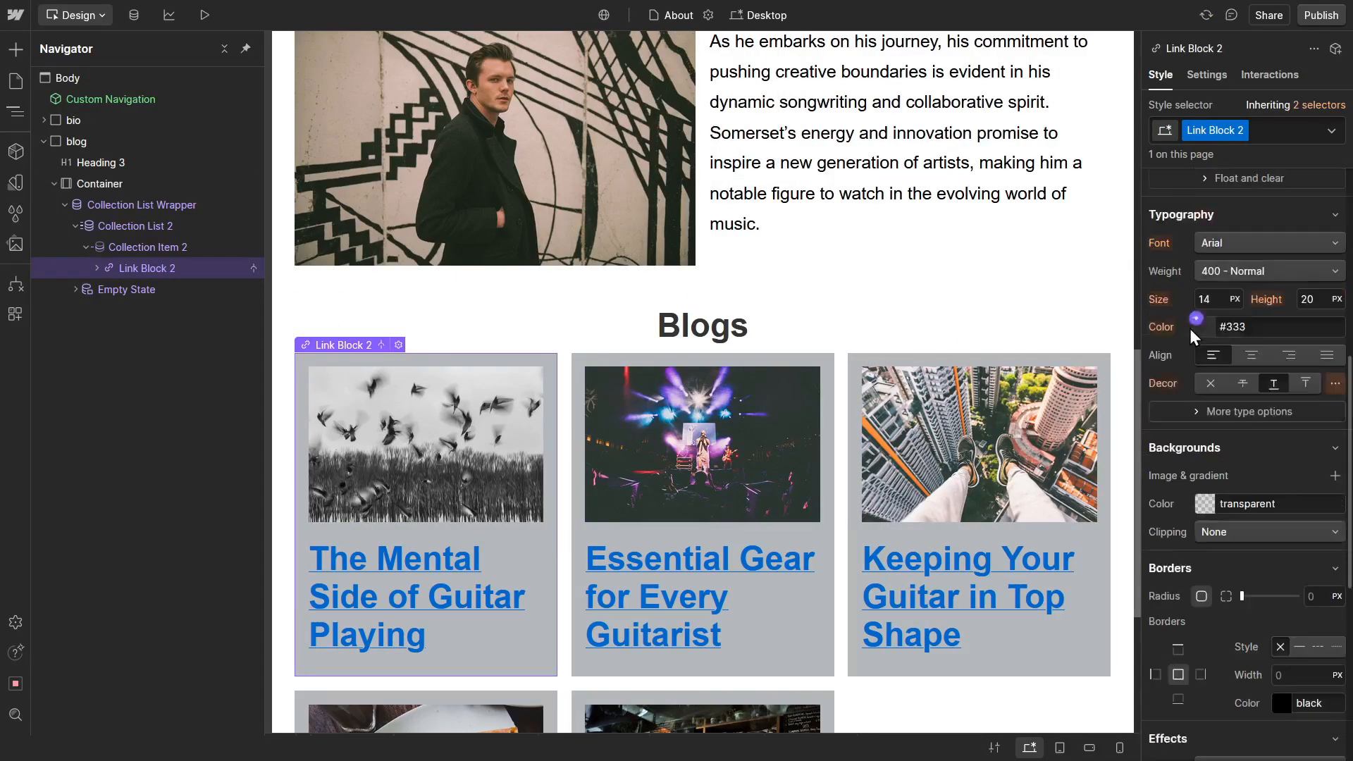
{"action": "left_click", "coordinate": [1210, 384]}
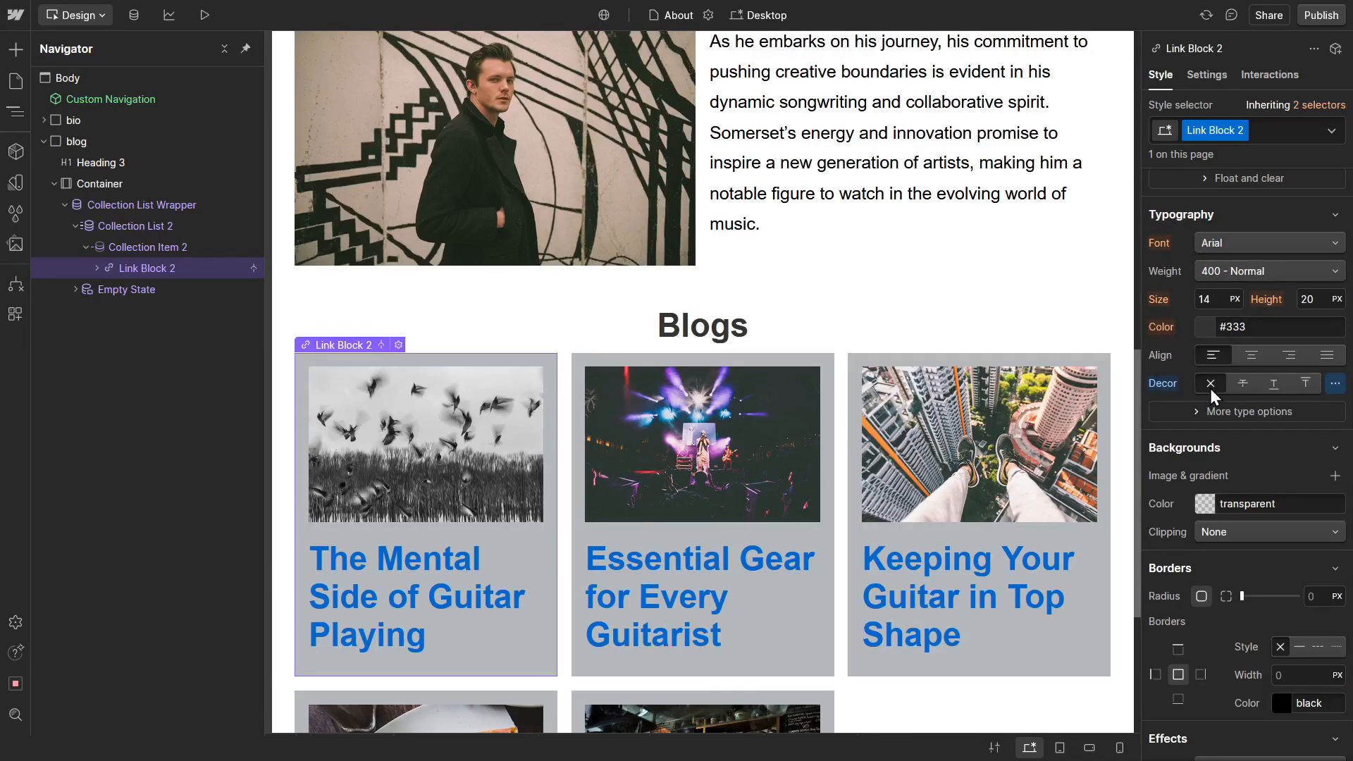
{"action": "left_click", "coordinate": [1205, 327]}
{"action": "left_click_drag", "start_coordinate": [1153, 456], "coordinate": [1147, 482]}
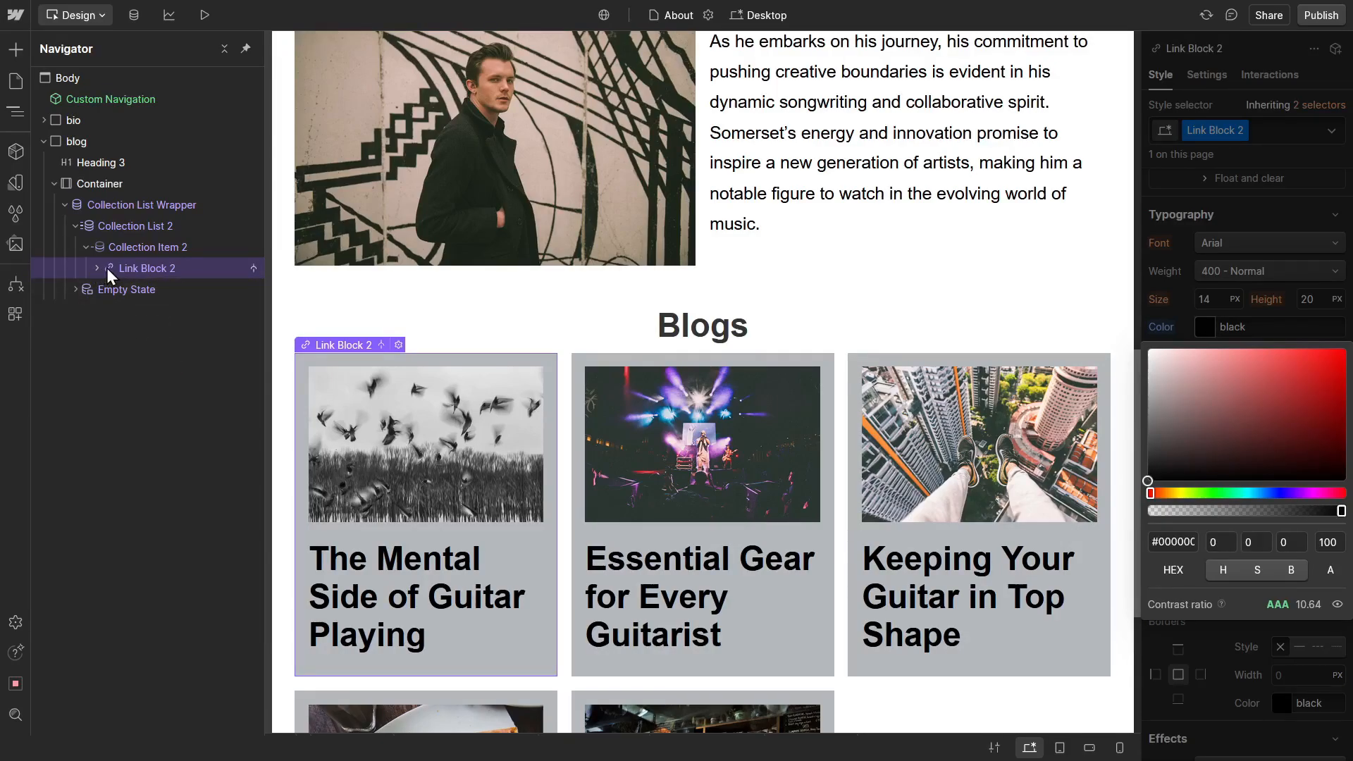
Step: Add a sort order to the Collection List Wrapper by Published On, Newest to oldest
{"action": "scroll", "coordinate": [473, 478], "scroll_direction": "down", "scroll_amount": 4}
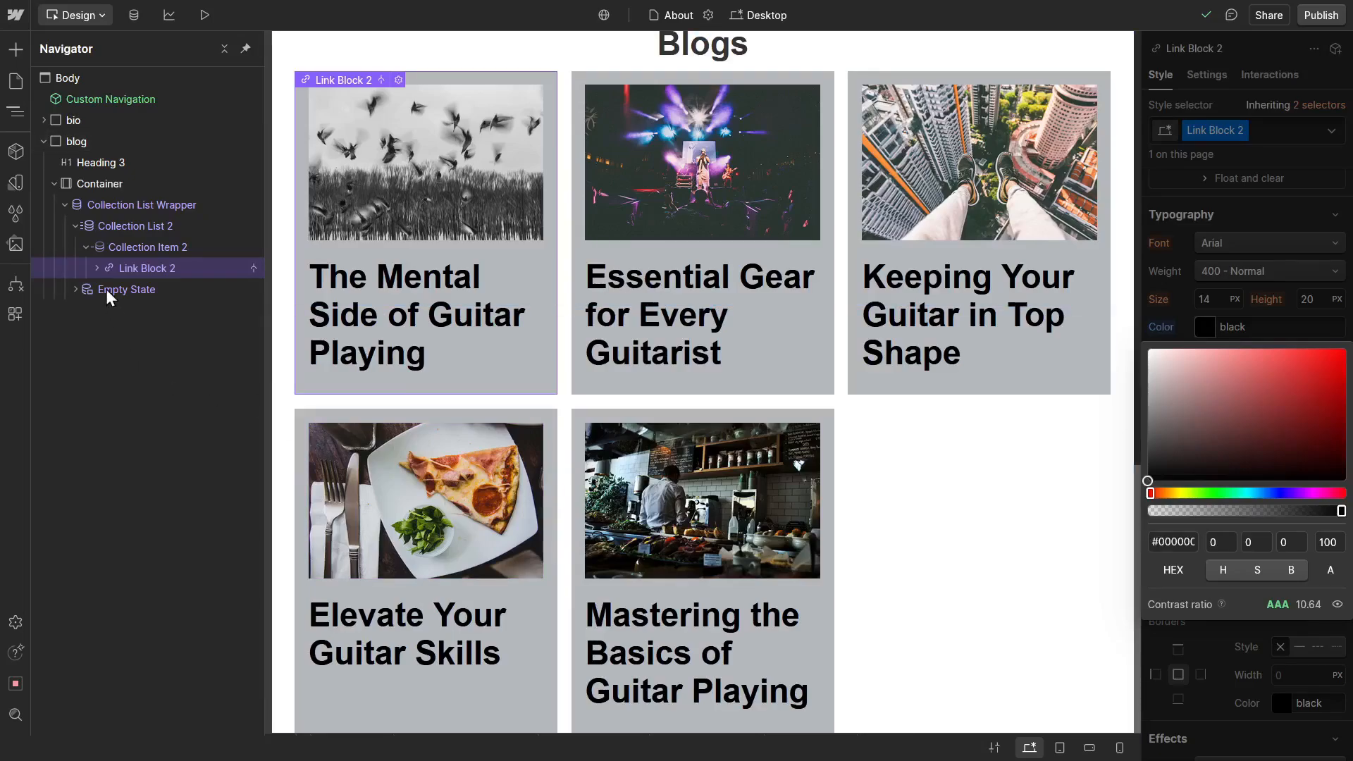
{"action": "left_click", "coordinate": [94, 210]}
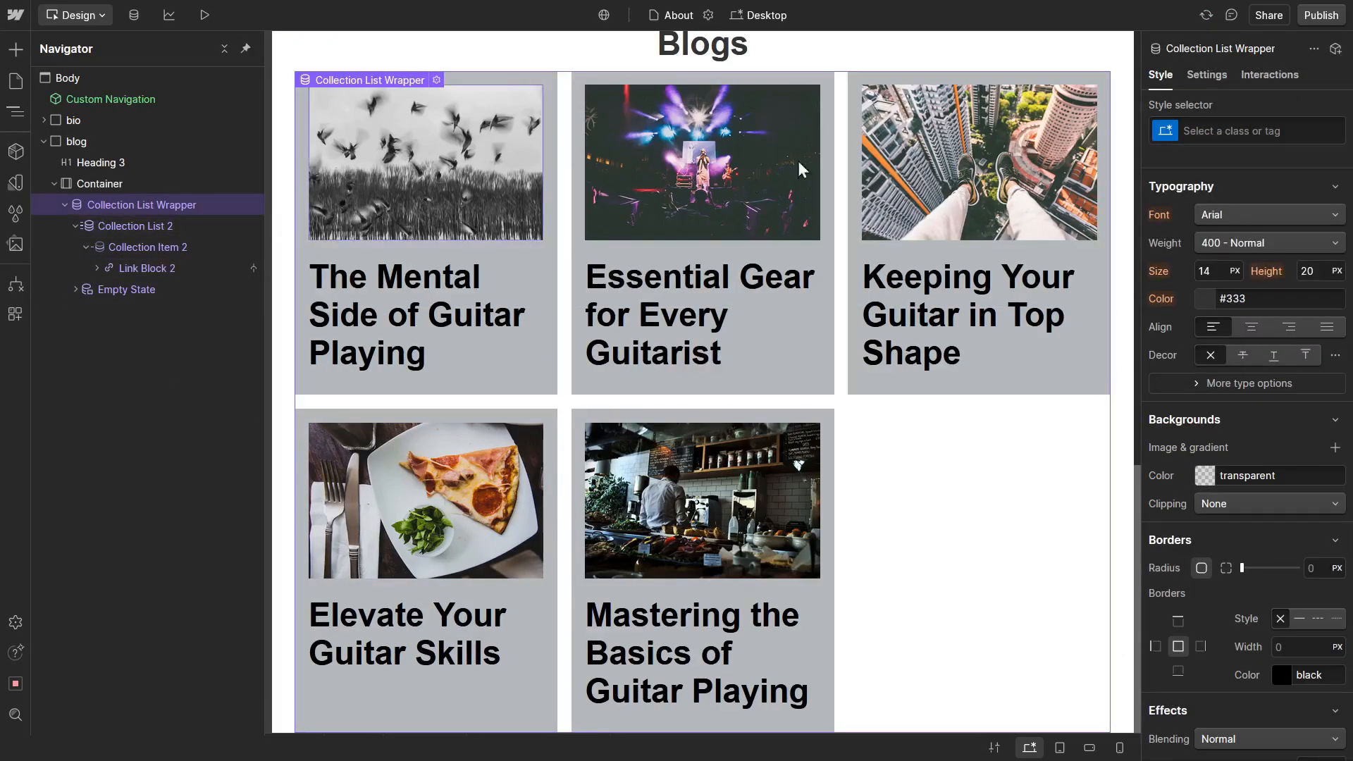
{"action": "left_click", "coordinate": [1206, 74]}
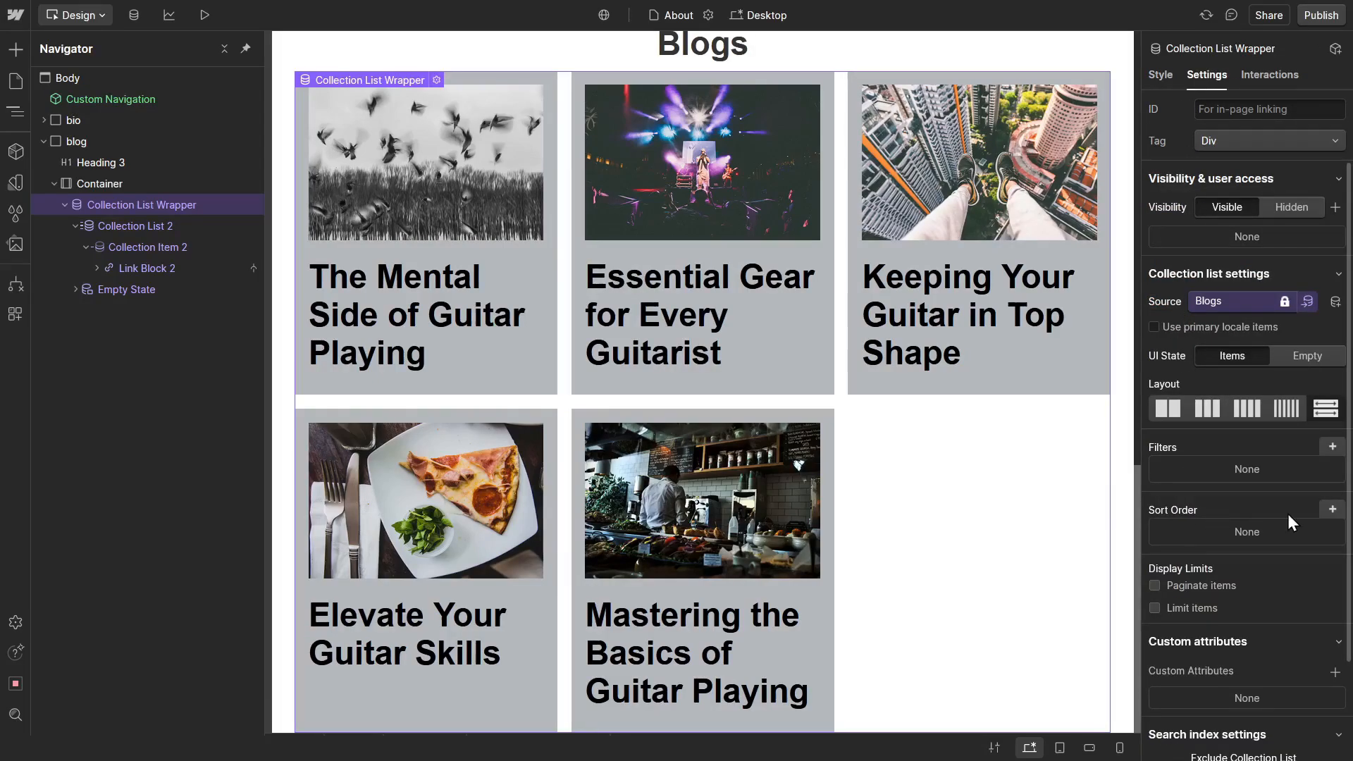
{"action": "left_click", "coordinate": [1333, 511]}
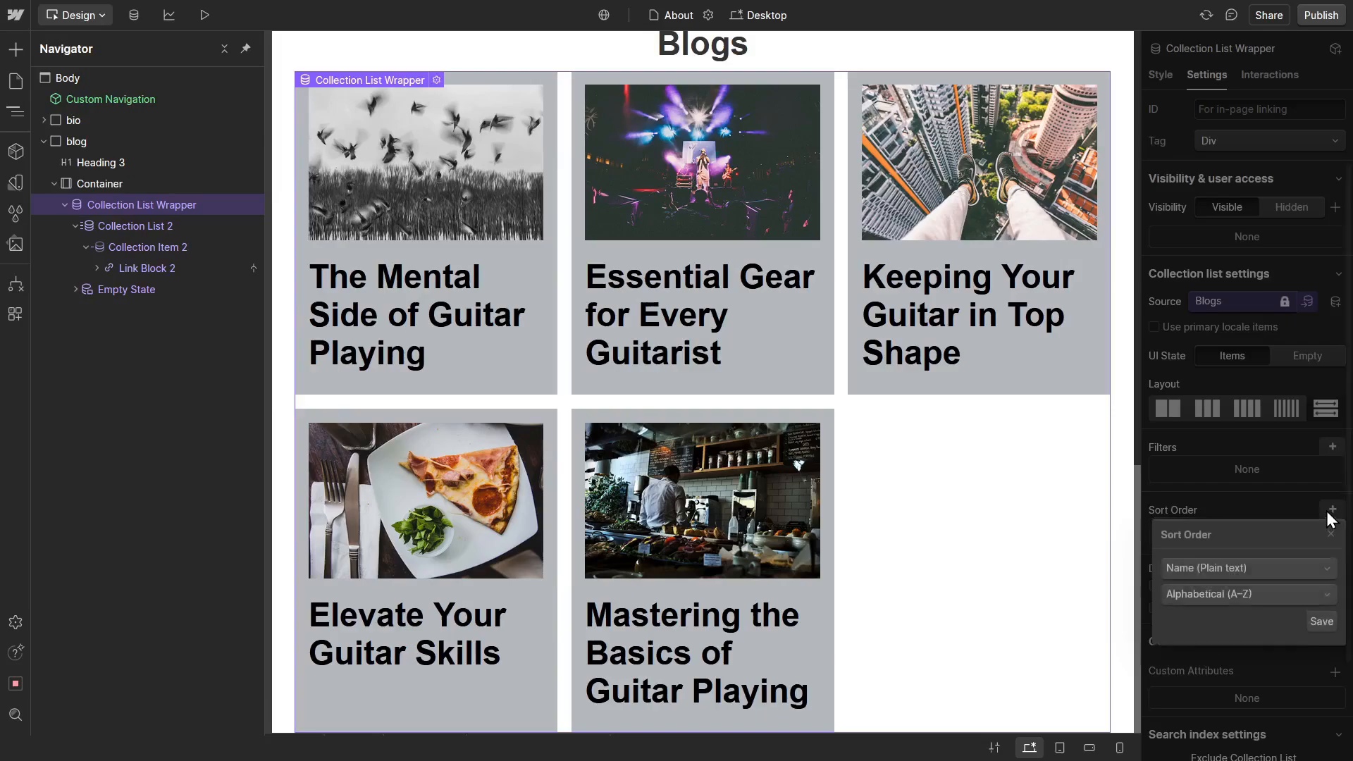
{"action": "left_click", "coordinate": [1240, 572]}
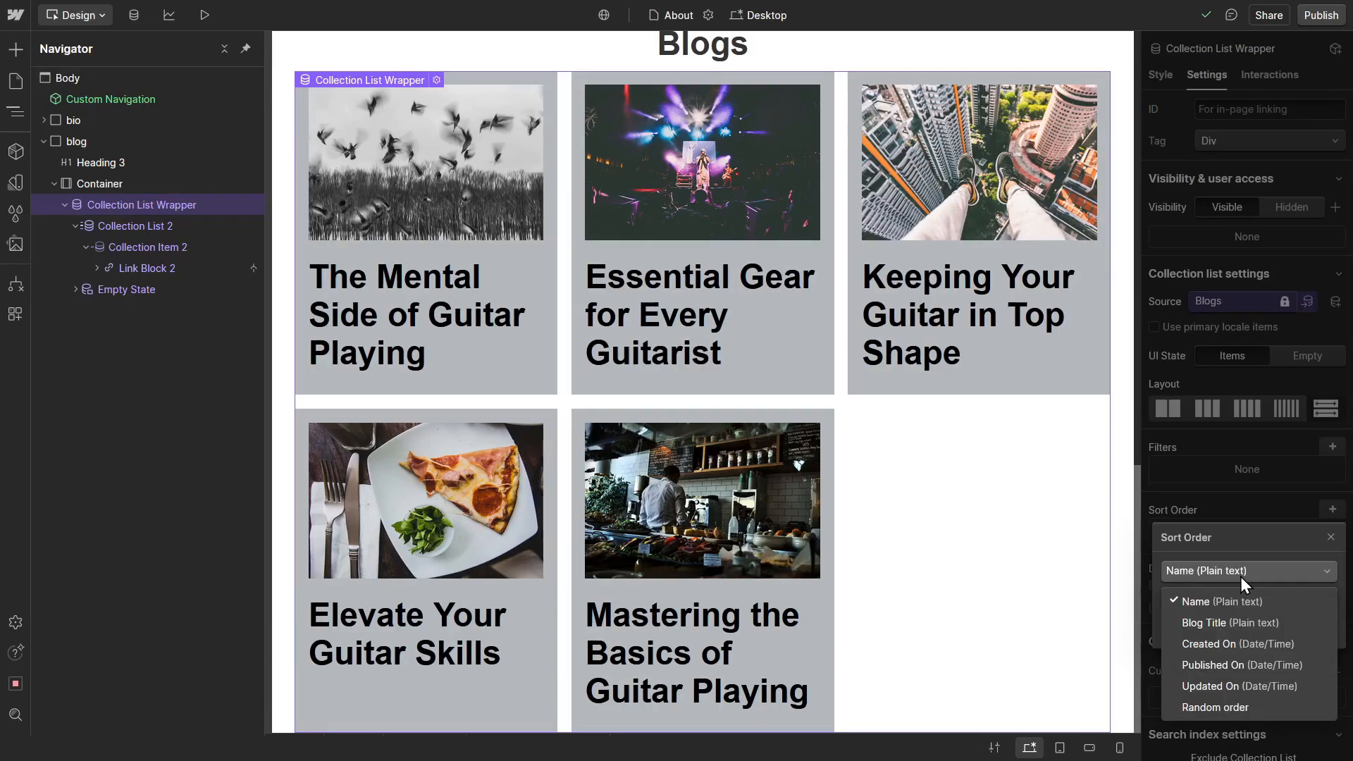
{"action": "left_click", "coordinate": [1215, 667]}
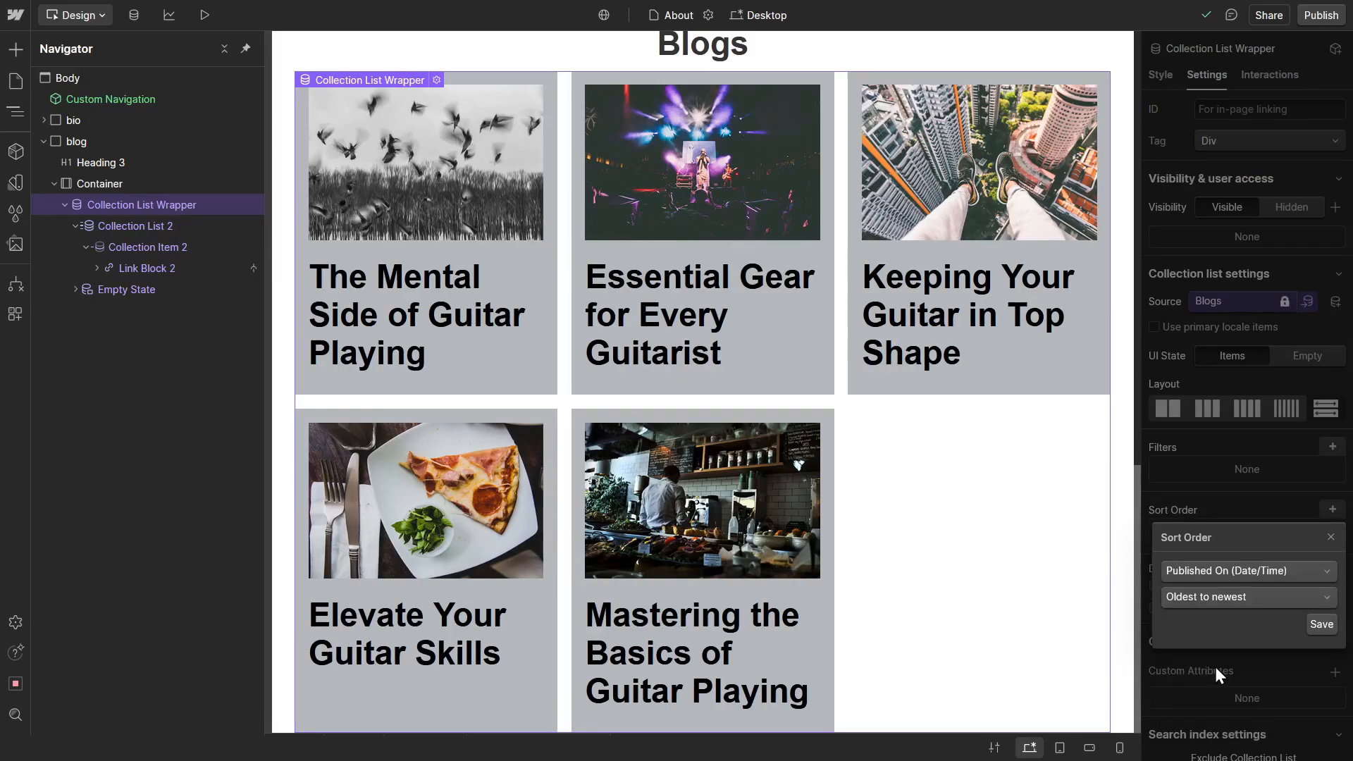
{"action": "left_click", "coordinate": [1216, 598]}
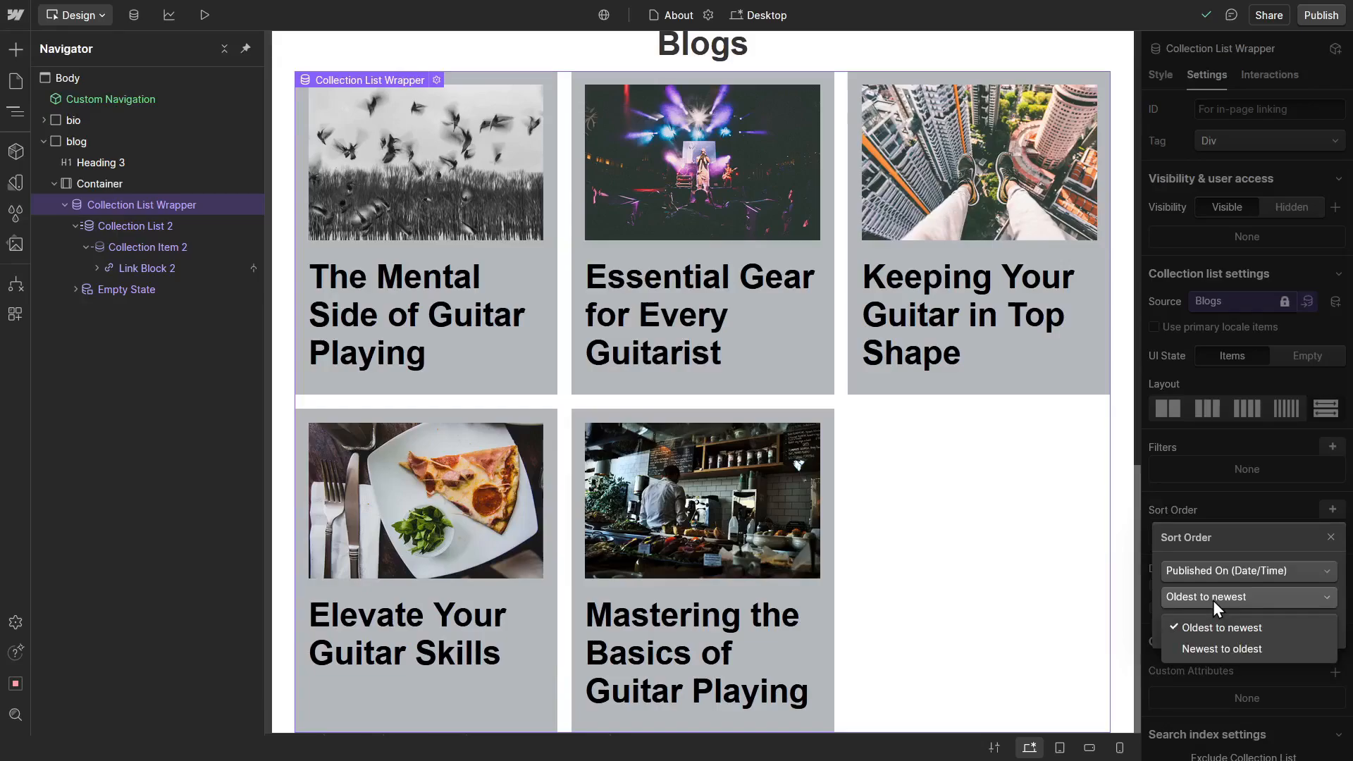
{"action": "left_click", "coordinate": [1231, 649]}
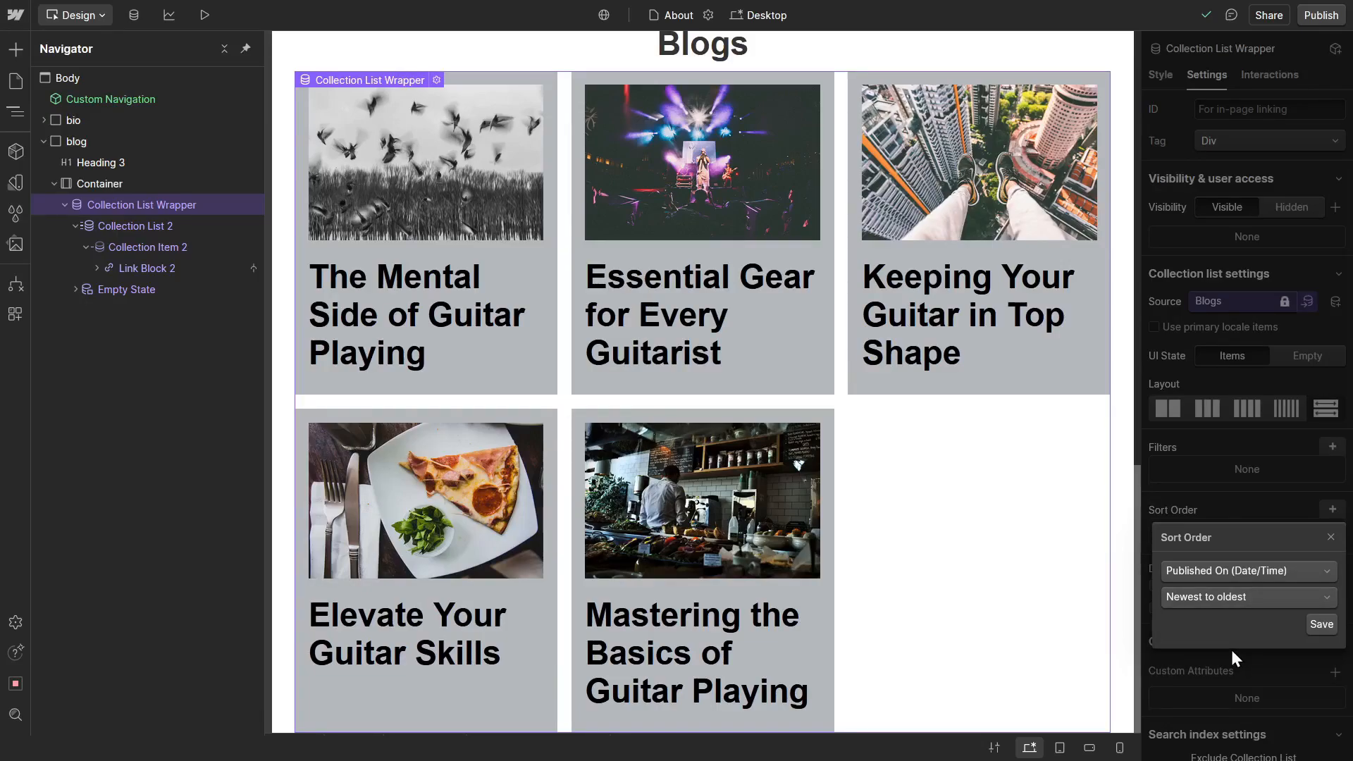
{"action": "left_click", "coordinate": [1321, 624]}
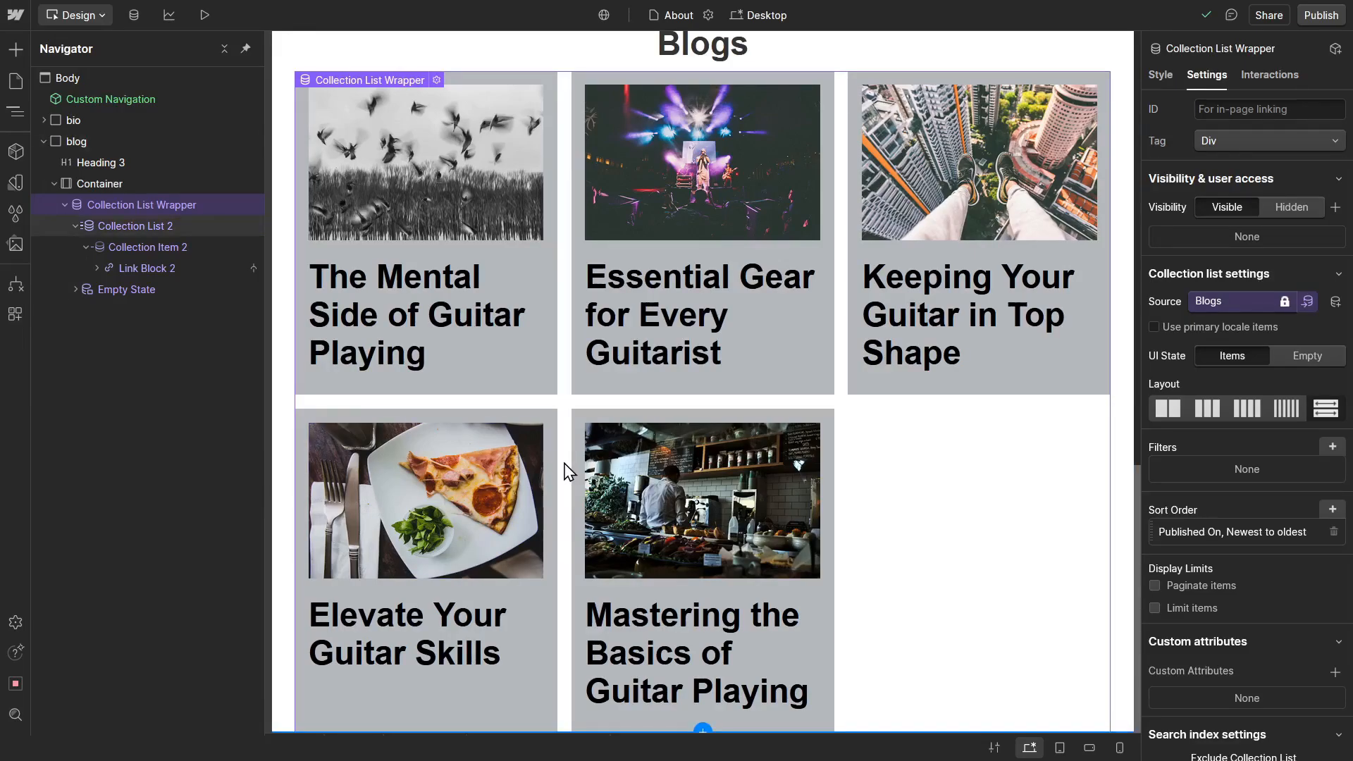
Step: Copy the Collection List Wrapper from the About page and open the Blogs Template page
{"action": "scroll", "coordinate": [561, 470], "scroll_direction": "up", "scroll_amount": 3}
{"action": "scroll", "coordinate": [562, 470], "scroll_direction": "down", "scroll_amount": 3}
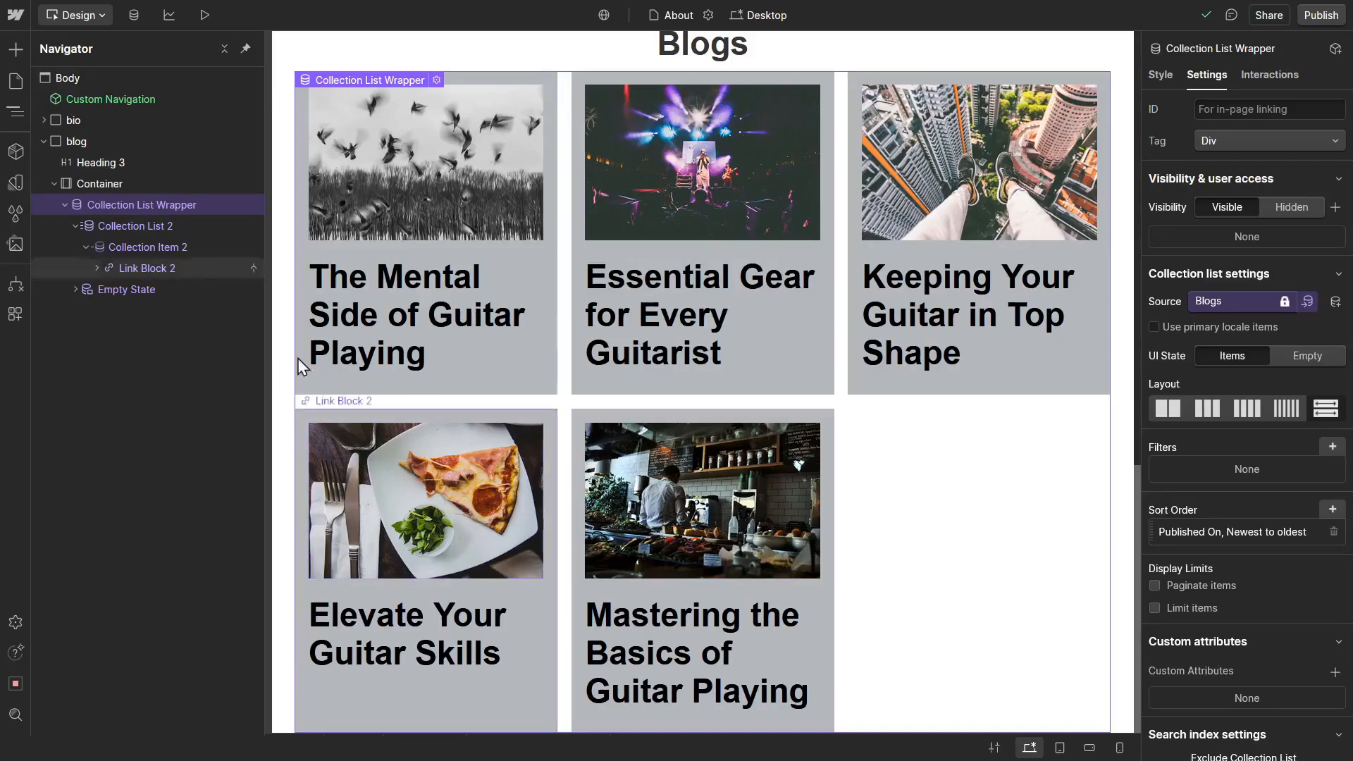
{"action": "left_click", "coordinate": [65, 205]}
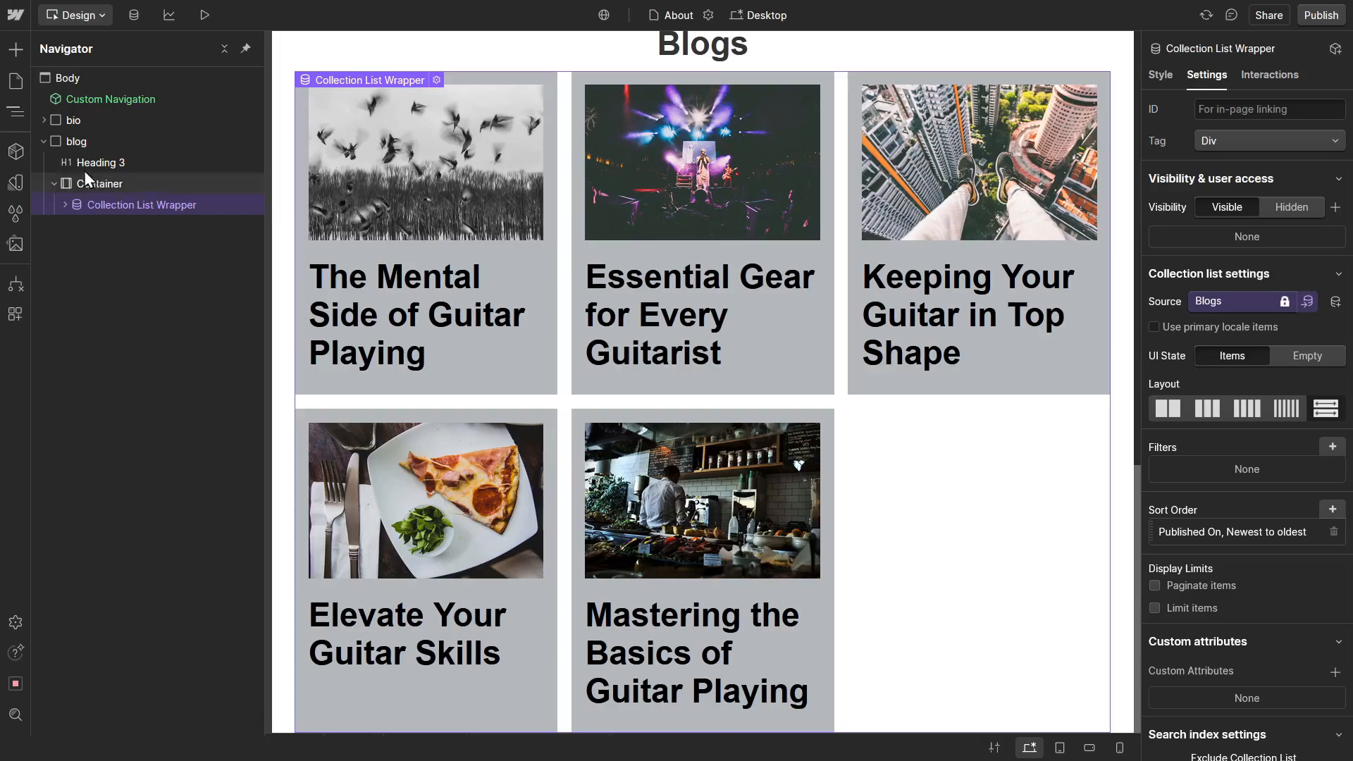
{"action": "left_click", "coordinate": [15, 82]}
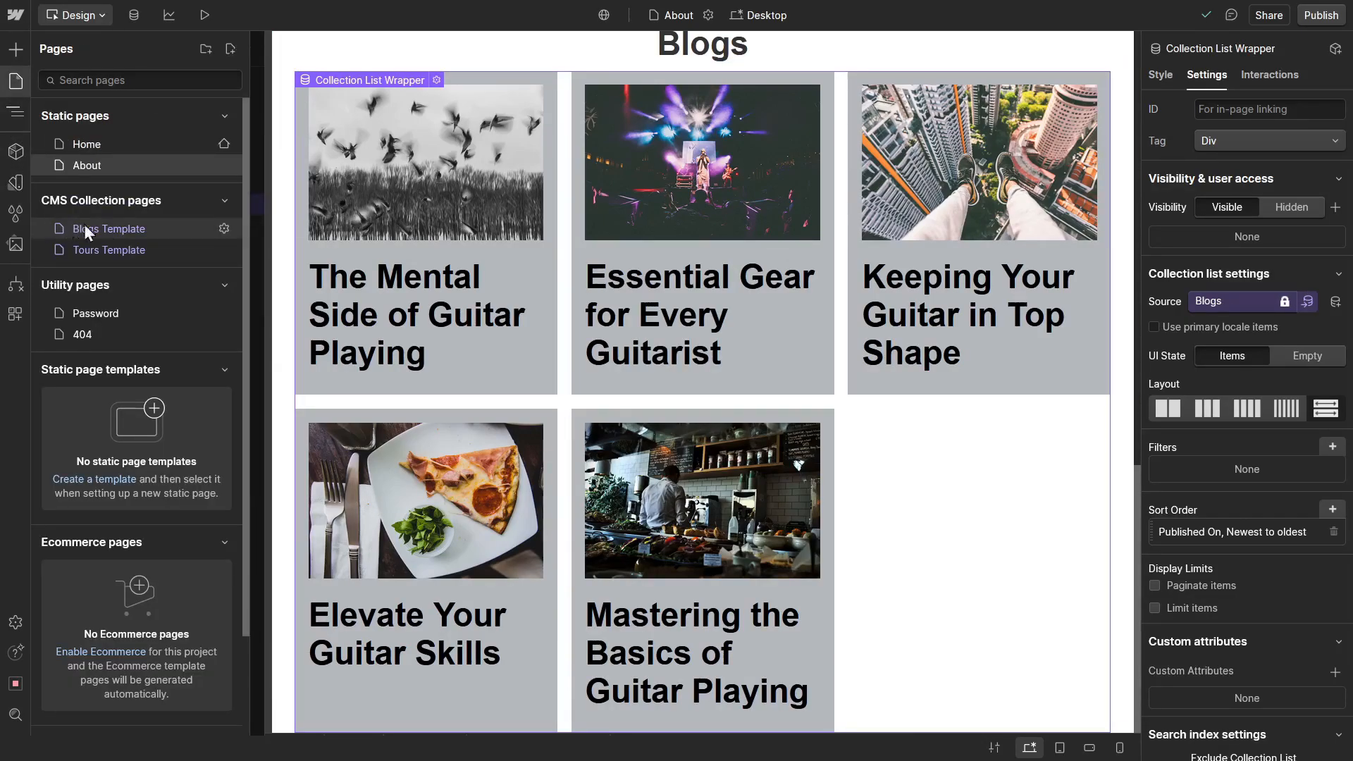
{"action": "left_click", "coordinate": [141, 231]}
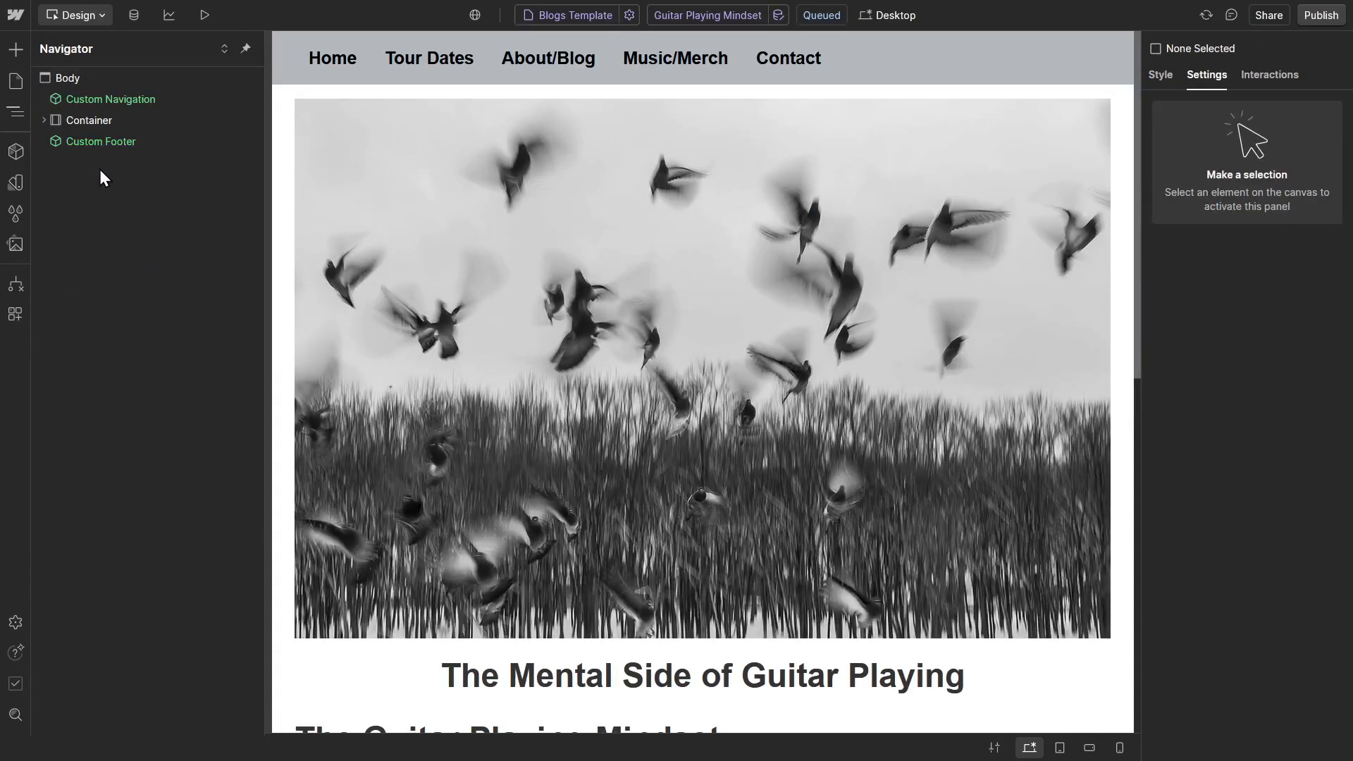
Step: Paste the copied Collection List Wrapper into the Blogs Template's Container, below the Rich Text Block
{"action": "left_click", "coordinate": [93, 125]}
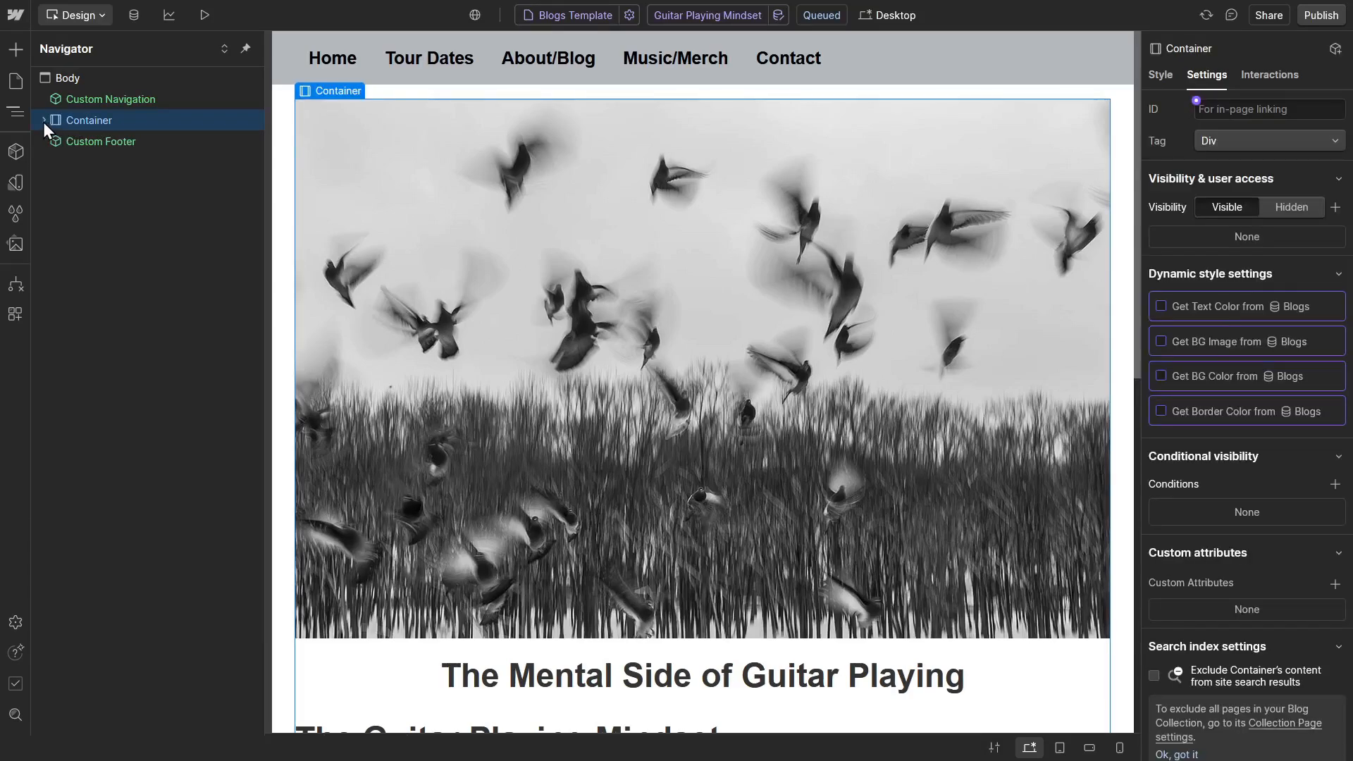
{"action": "left_click", "coordinate": [44, 121]}
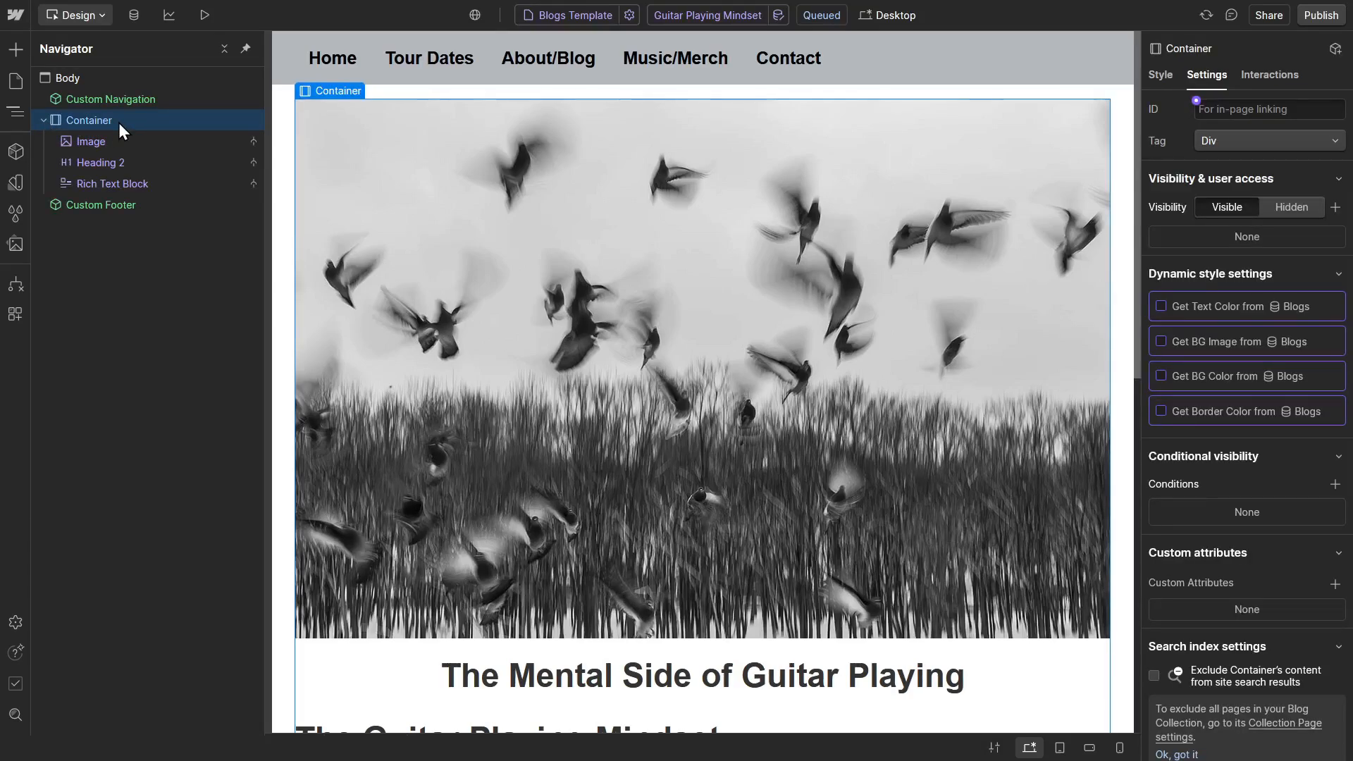
{"action": "scroll", "coordinate": [489, 416], "scroll_direction": "down", "scroll_amount": 8}
{"action": "scroll", "coordinate": [489, 416], "scroll_direction": "down", "scroll_amount": 5}
{"action": "scroll", "coordinate": [470, 398], "scroll_direction": "down", "scroll_amount": 5}
{"action": "scroll", "coordinate": [466, 401], "scroll_direction": "up", "scroll_amount": 5}
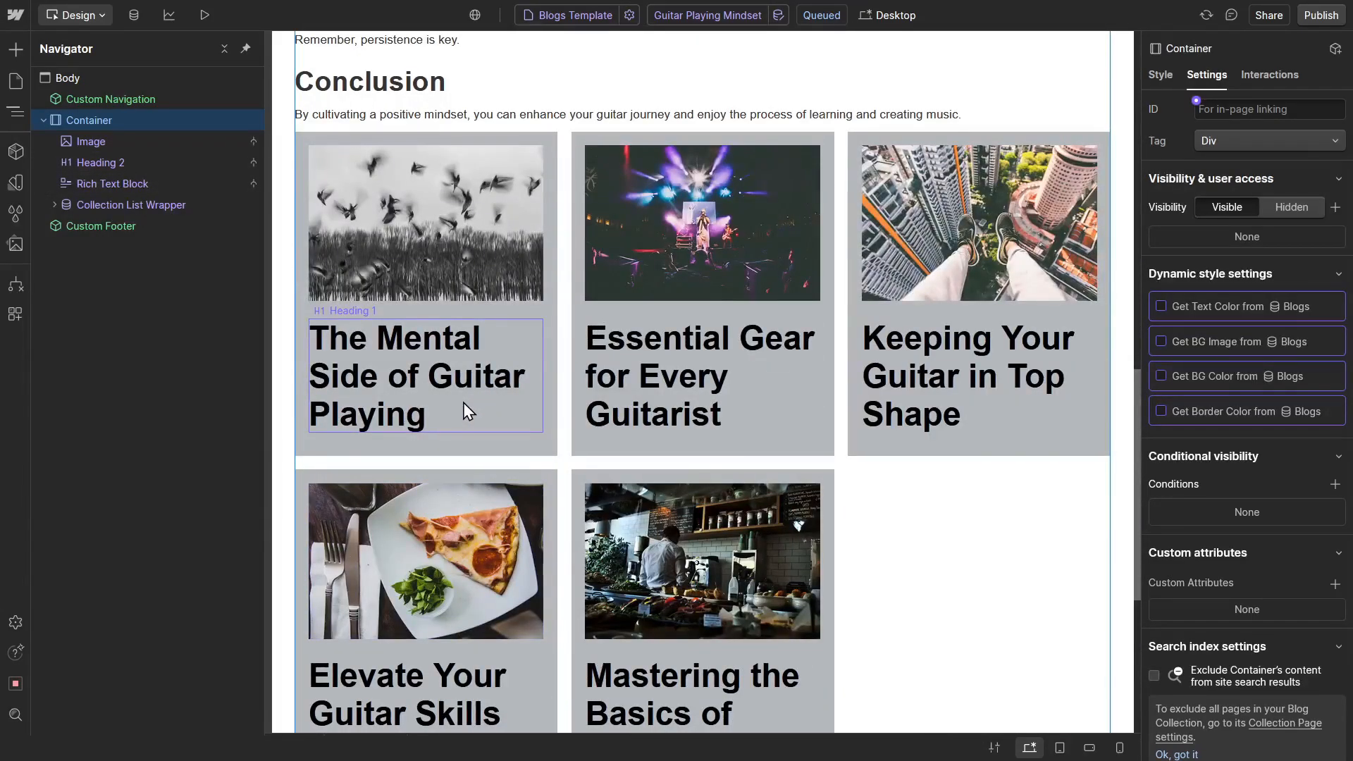
{"action": "scroll", "coordinate": [463, 403], "scroll_direction": "down", "scroll_amount": 1}
{"action": "scroll", "coordinate": [462, 403], "scroll_direction": "up", "scroll_amount": 1}
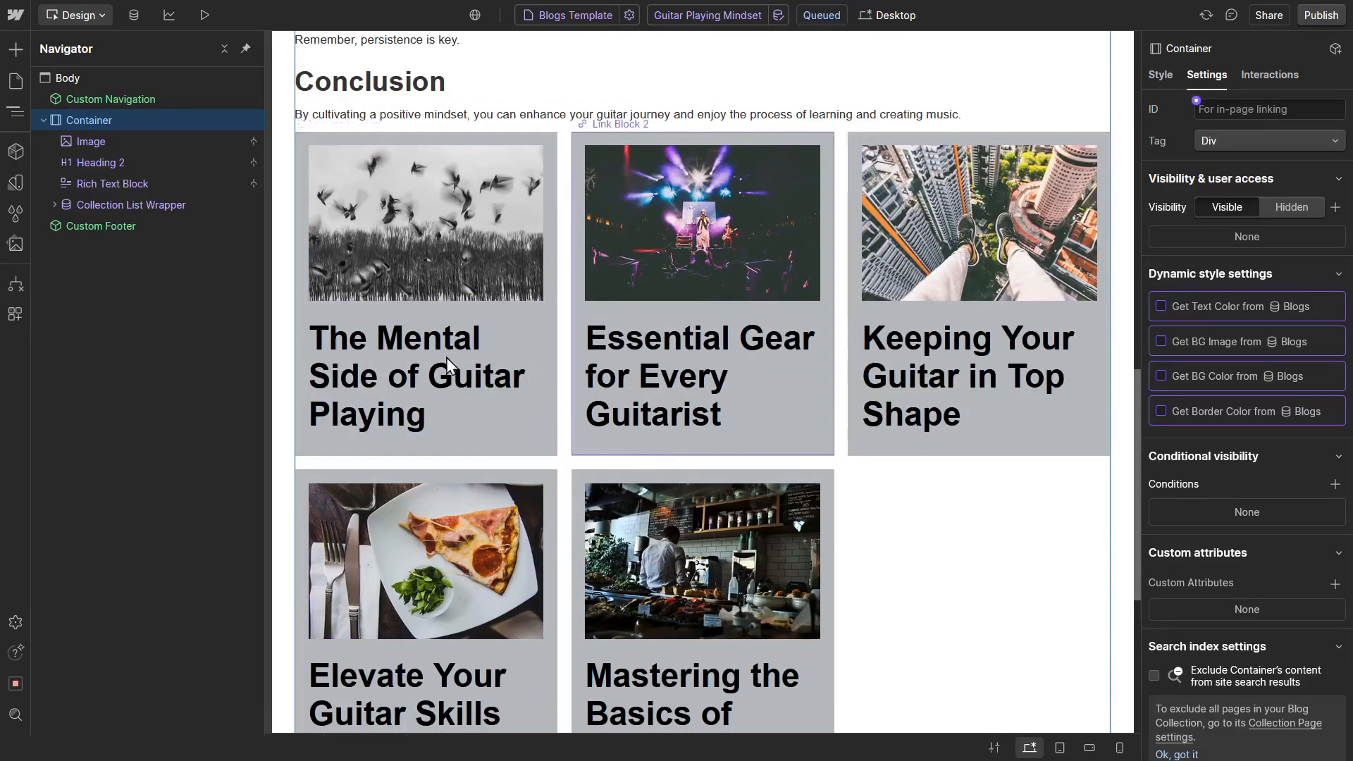
Step: Limit the items shown in the pasted Collection List Wrapper to 3
{"action": "left_click", "coordinate": [137, 208]}
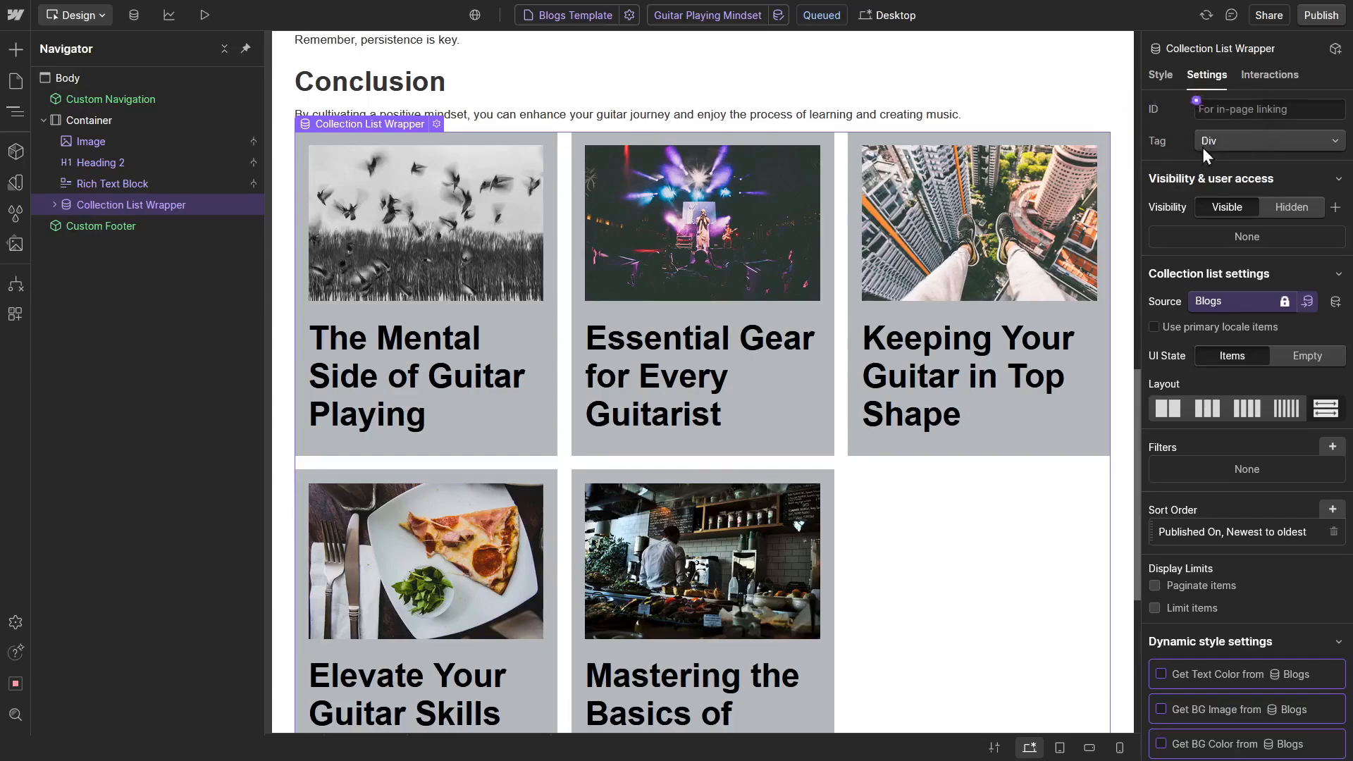
{"action": "left_click", "coordinate": [1166, 611]}
{"action": "left_click", "coordinate": [1213, 634]}
{"action": "type", "text": "3"}
{"action": "key", "text": "Return"}
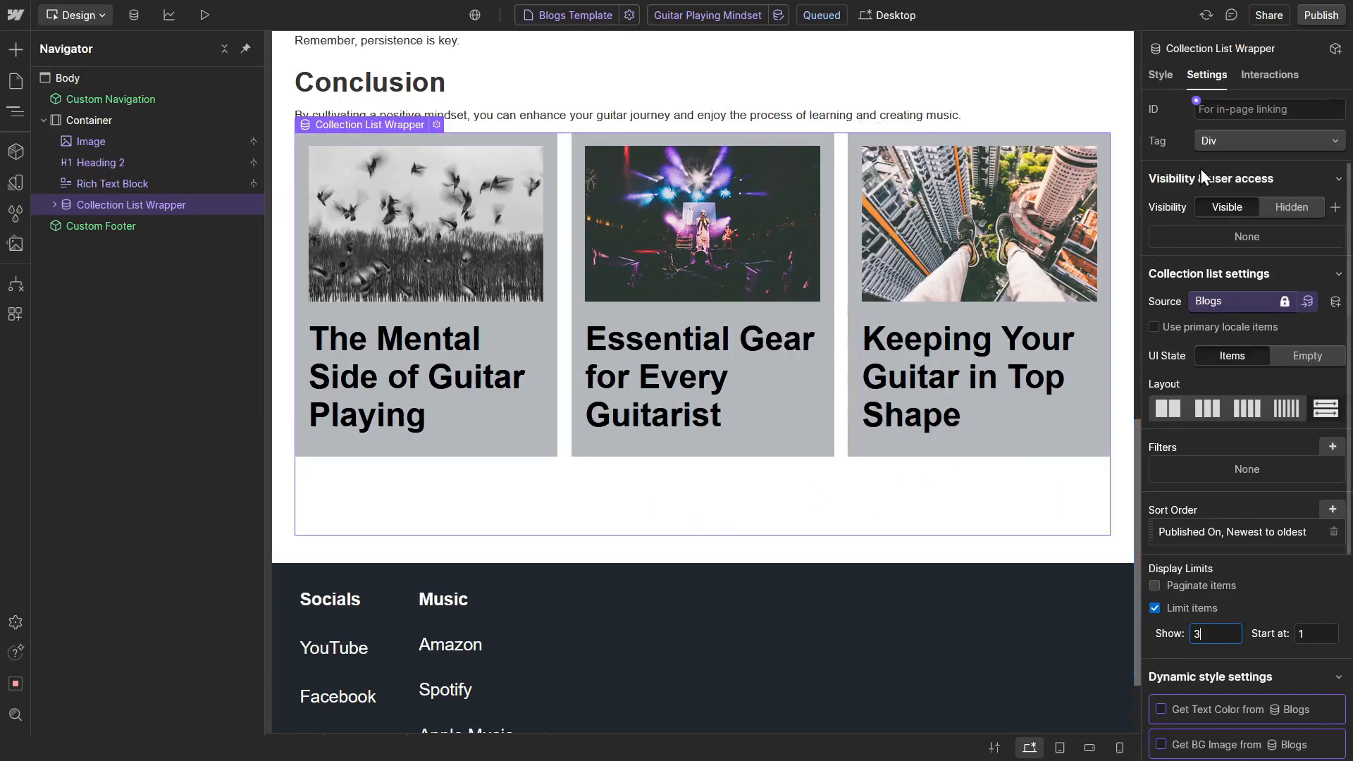
Step: Set the grid of the Collection List inside the pasted wrapper to 1 row
{"action": "left_click", "coordinate": [1152, 76]}
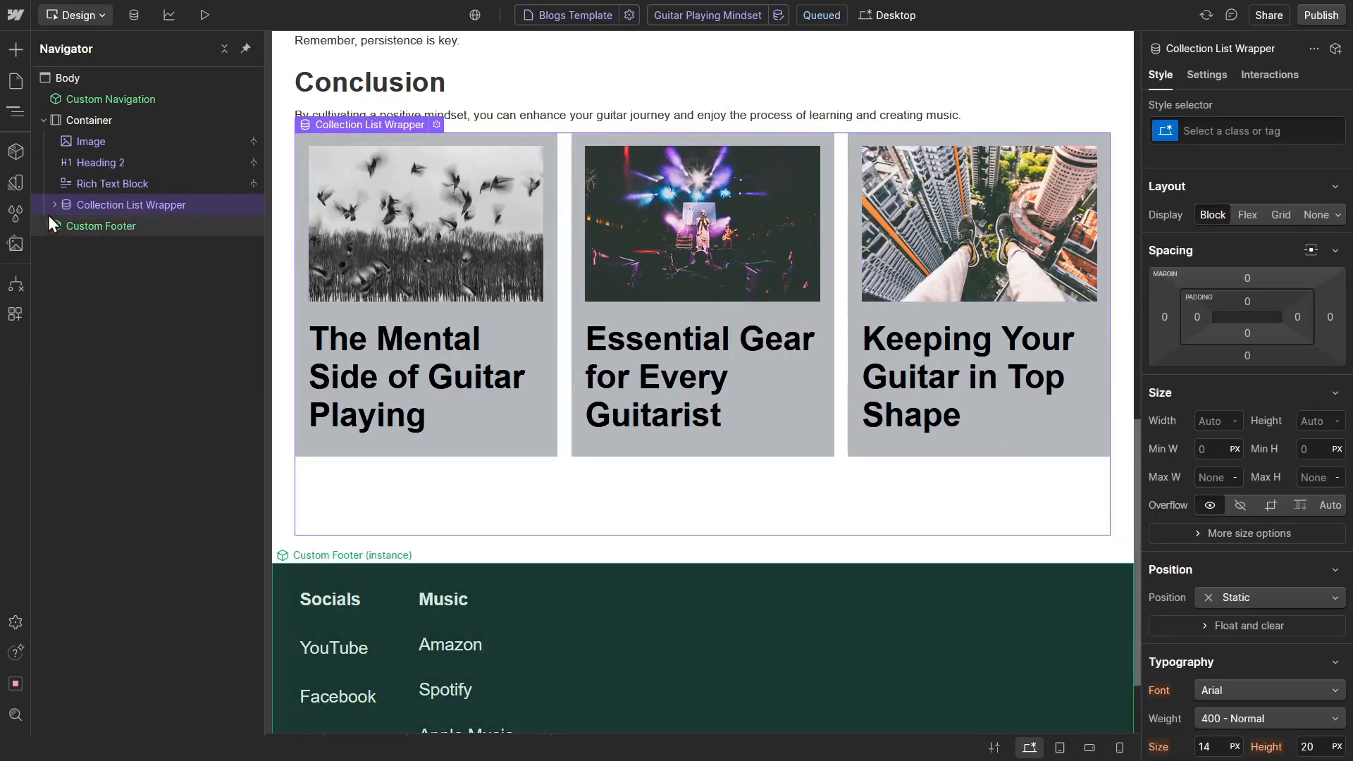
{"action": "left_click", "coordinate": [54, 205]}
{"action": "left_click", "coordinate": [63, 226]}
{"action": "left_click", "coordinate": [100, 245]}
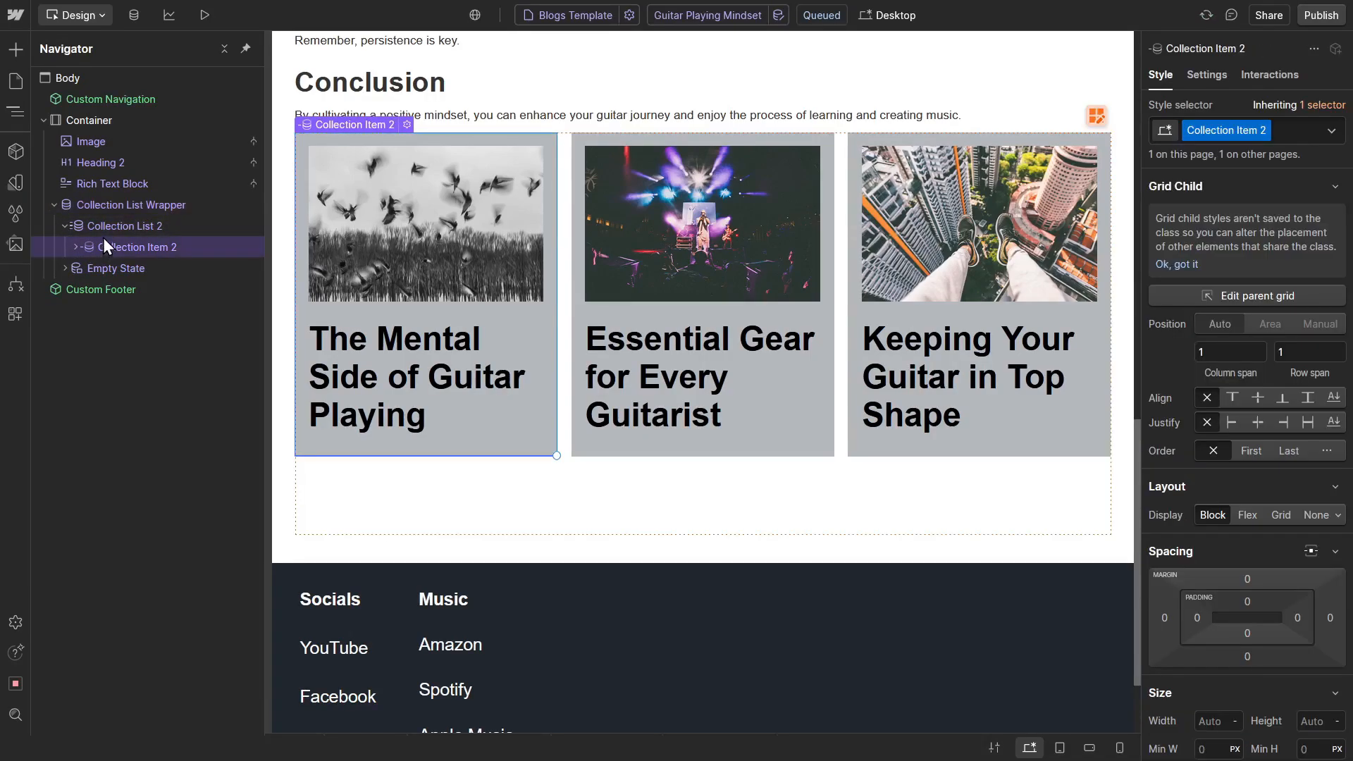
{"action": "left_click", "coordinate": [114, 228]}
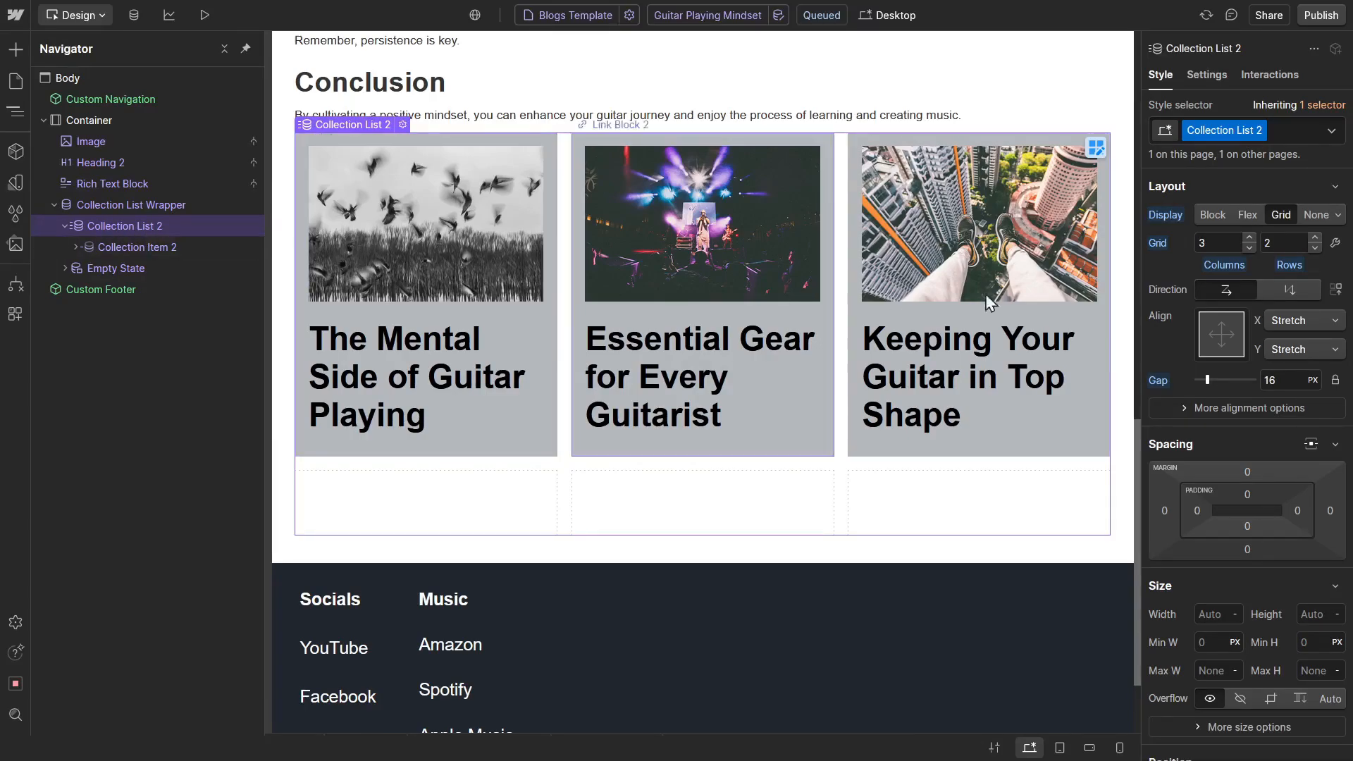
{"action": "double_click", "coordinate": [1277, 244]}
{"action": "type", "text": "1"}
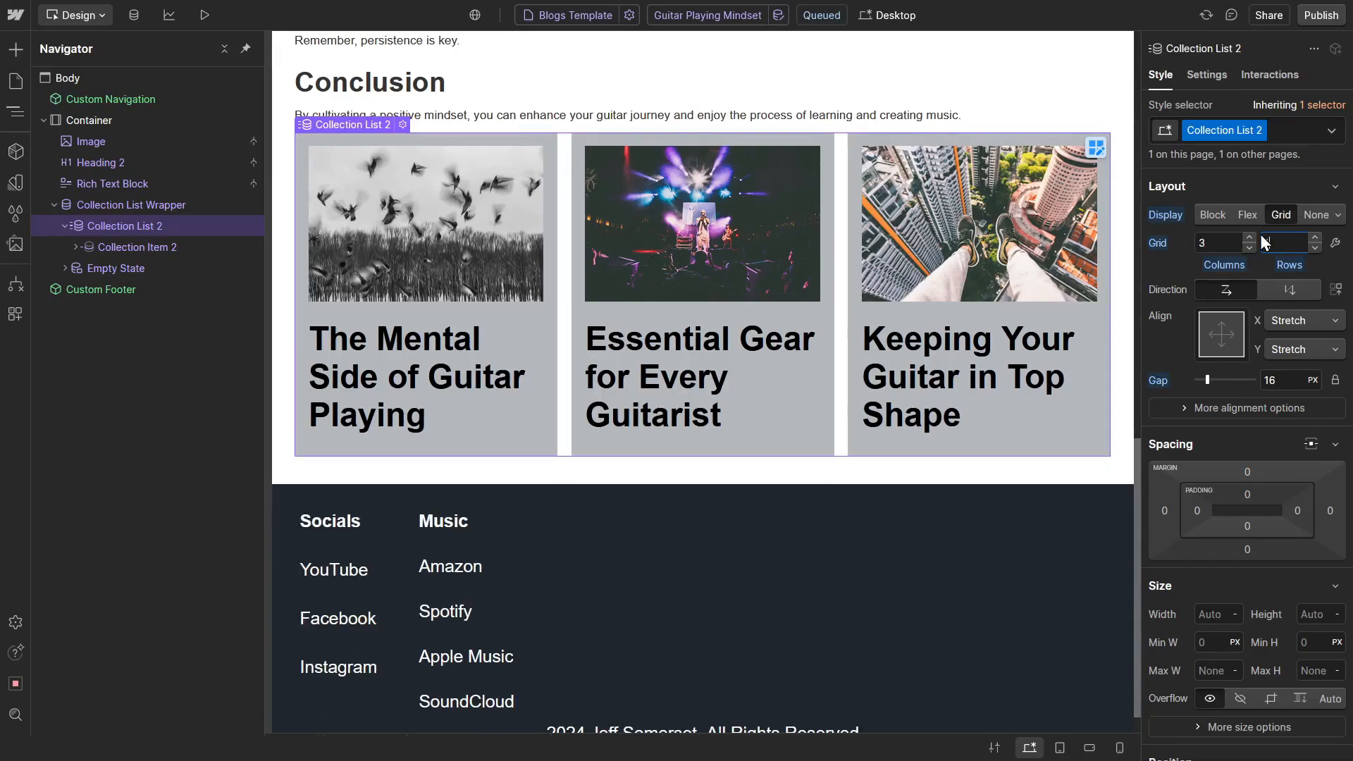
Step: Switch from the Blogs Template to the About page and bring its Blogs section into view
{"action": "scroll", "coordinate": [974, 260], "scroll_direction": "up", "scroll_amount": 3}
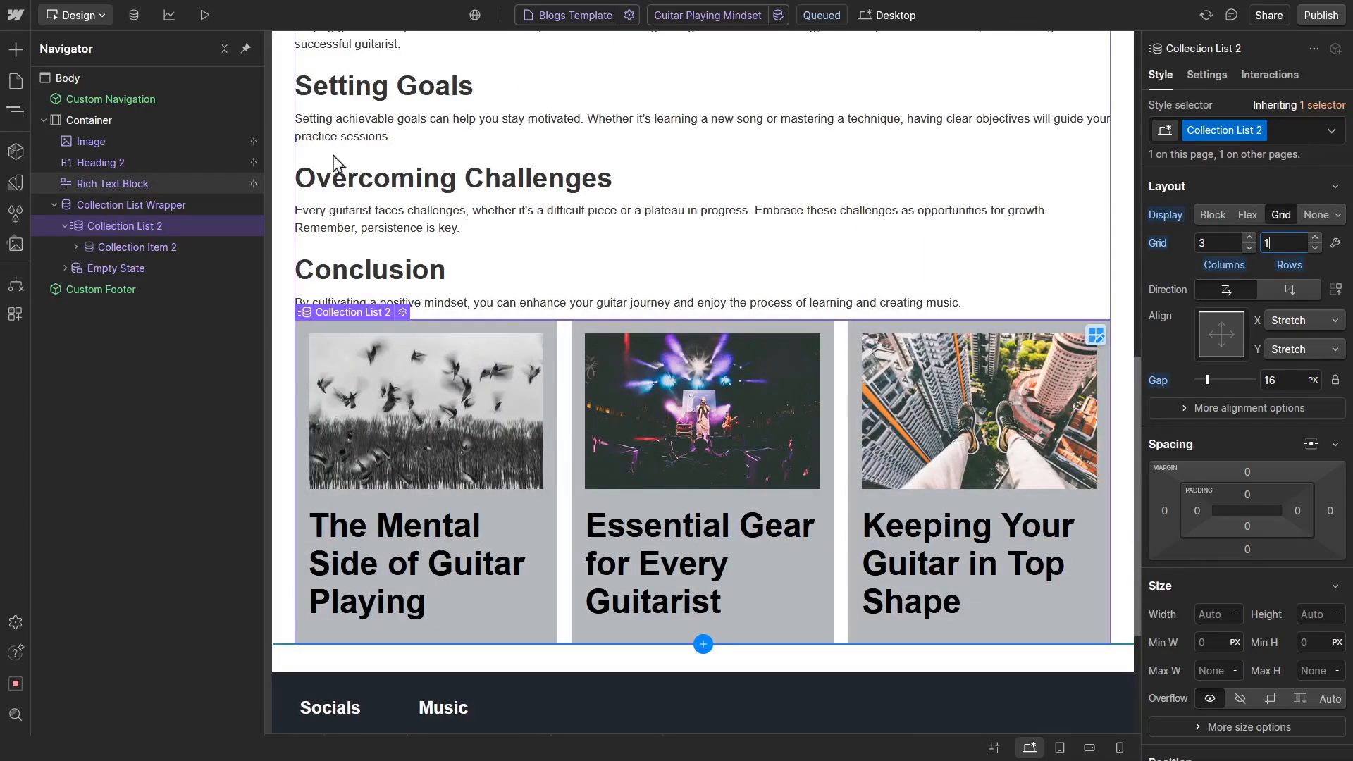
{"action": "left_click", "coordinate": [14, 86]}
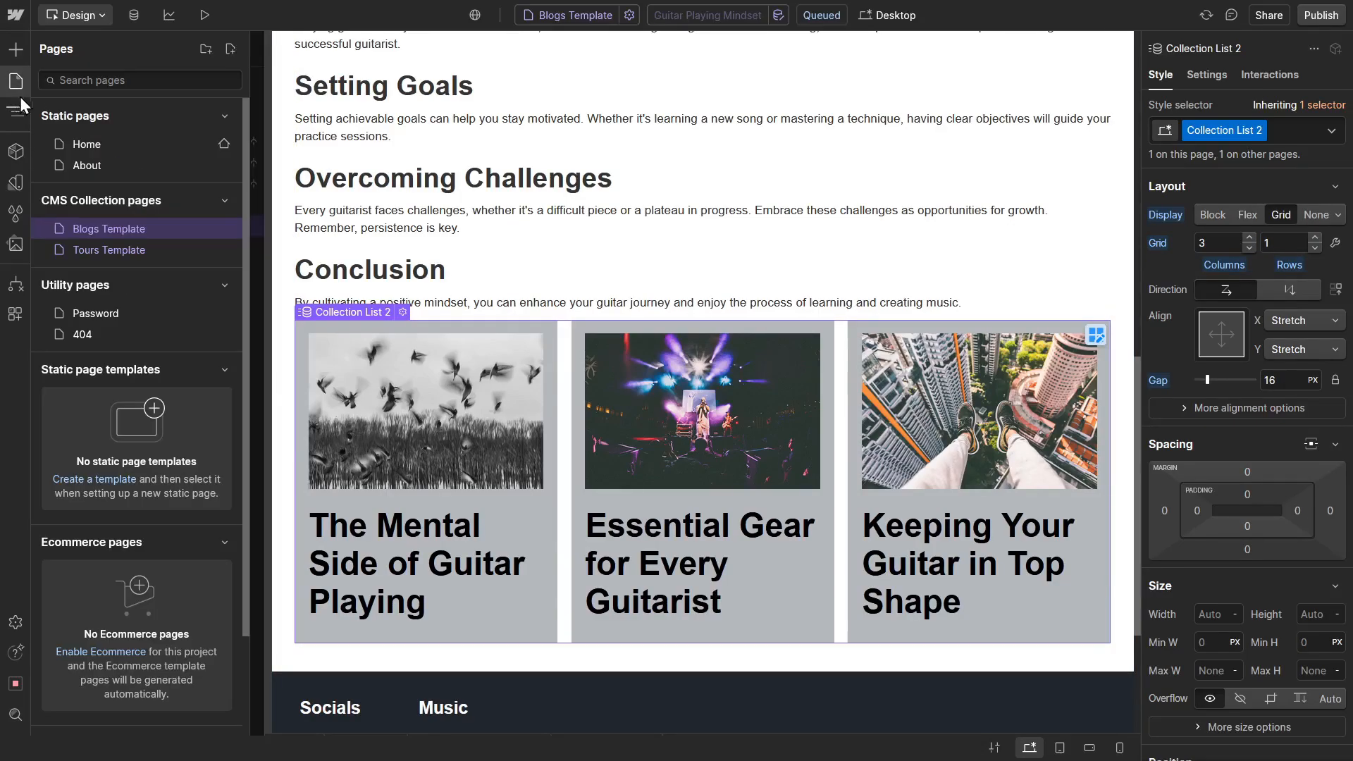
{"action": "left_click", "coordinate": [104, 168]}
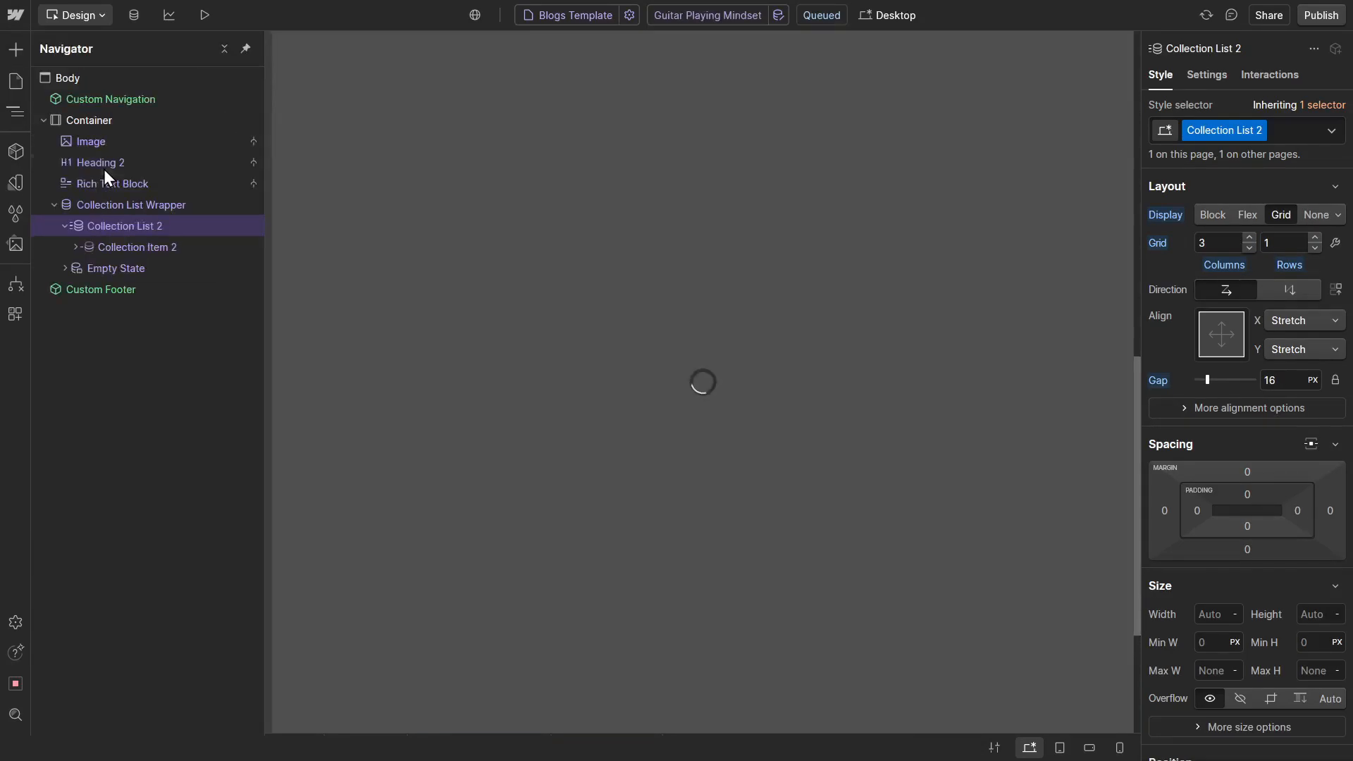
{"action": "scroll", "coordinate": [732, 416], "scroll_direction": "down", "scroll_amount": 10}
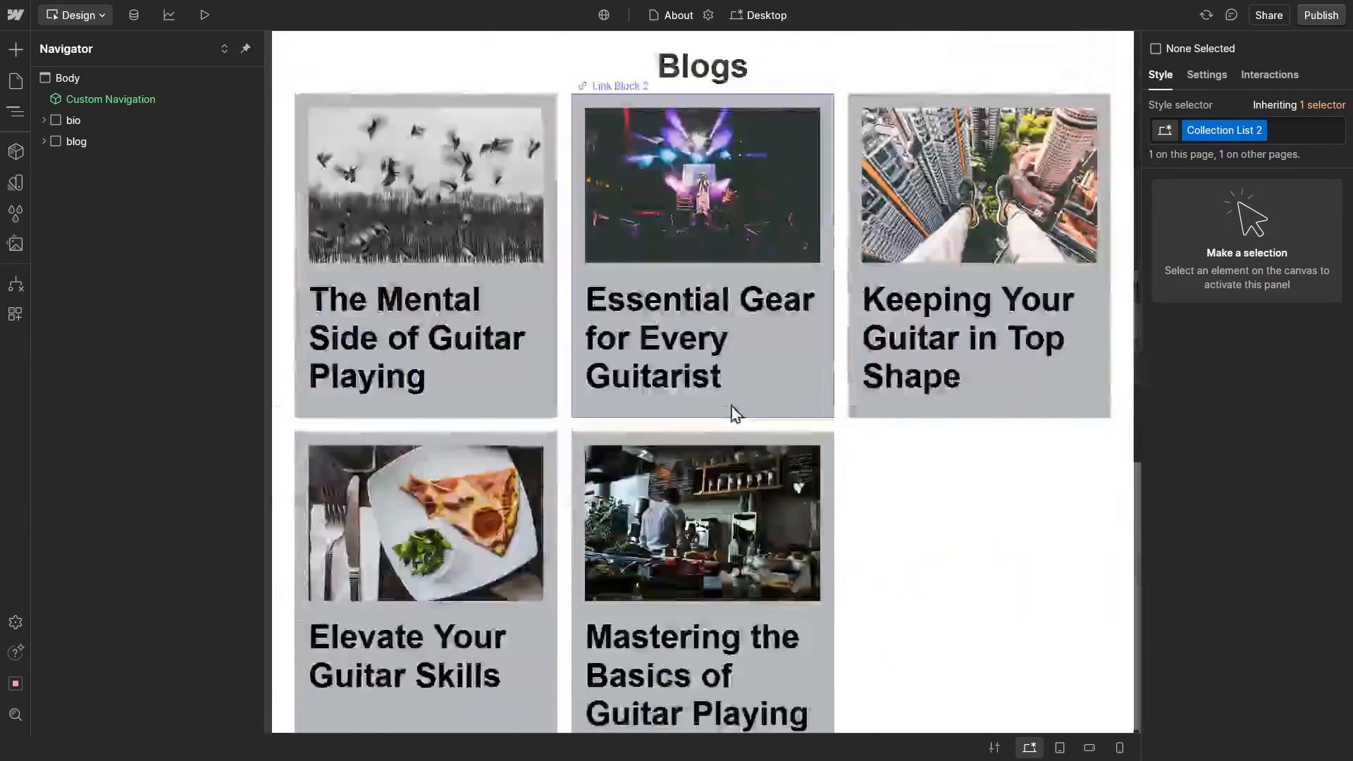
{"action": "scroll", "coordinate": [676, 402], "scroll_direction": "down", "scroll_amount": 1}
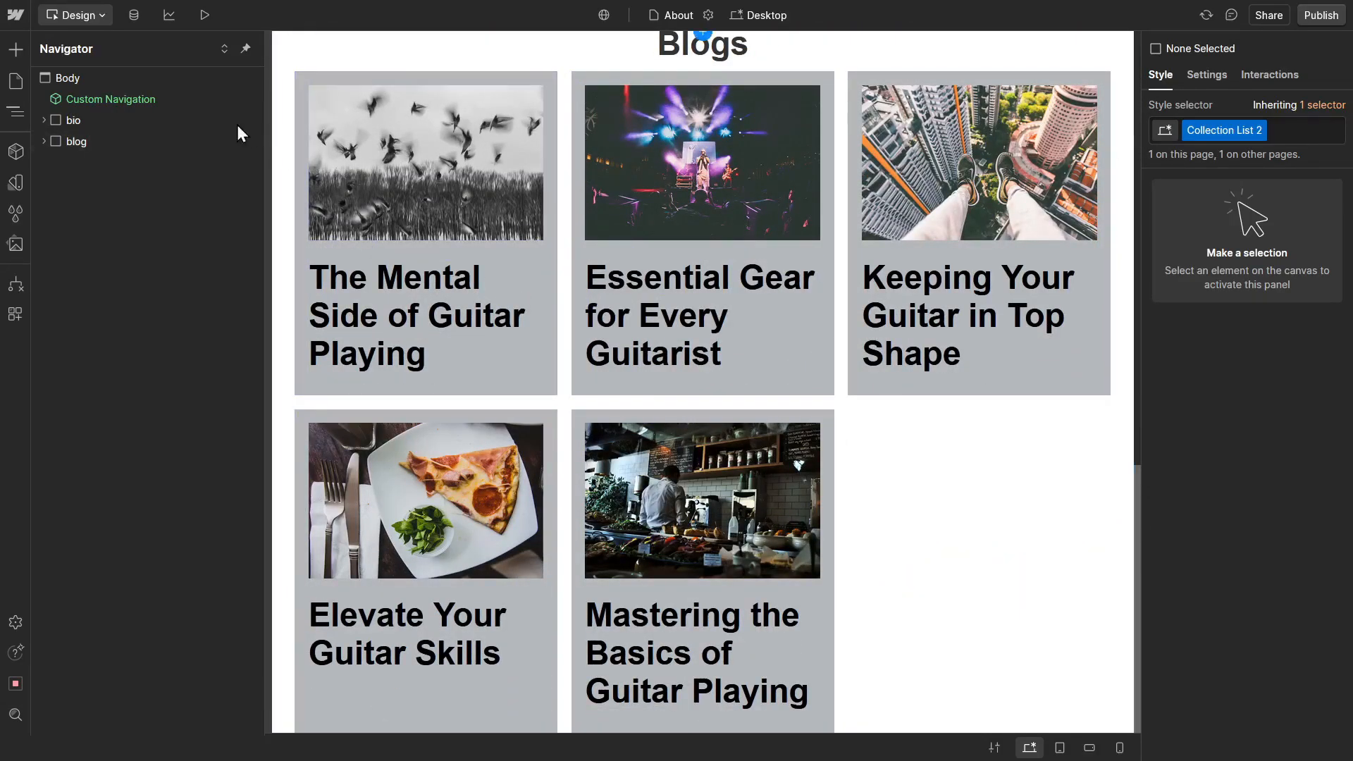
Step: Add the Custom Footer component to the About page's Body, below the blog section
{"action": "left_click", "coordinate": [137, 83]}
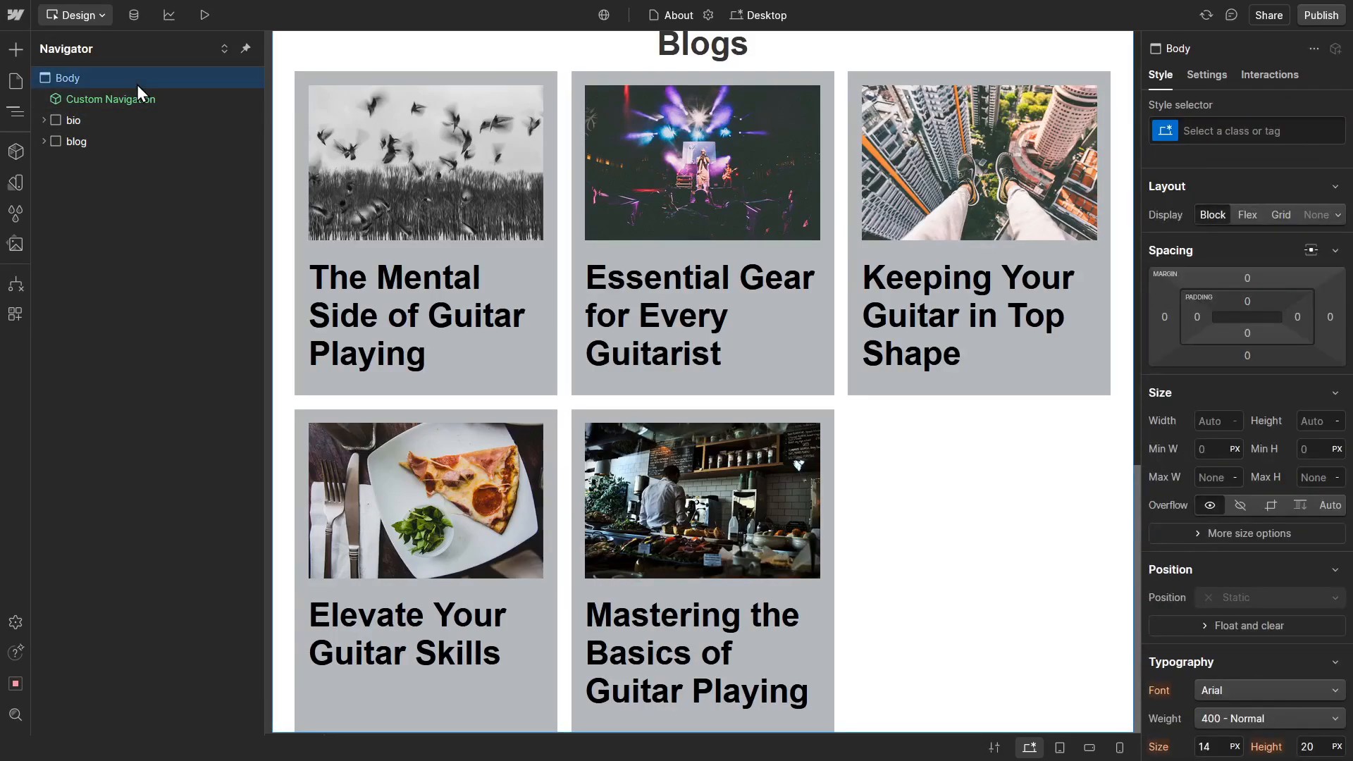
{"action": "key", "text": "ctrl+e"}
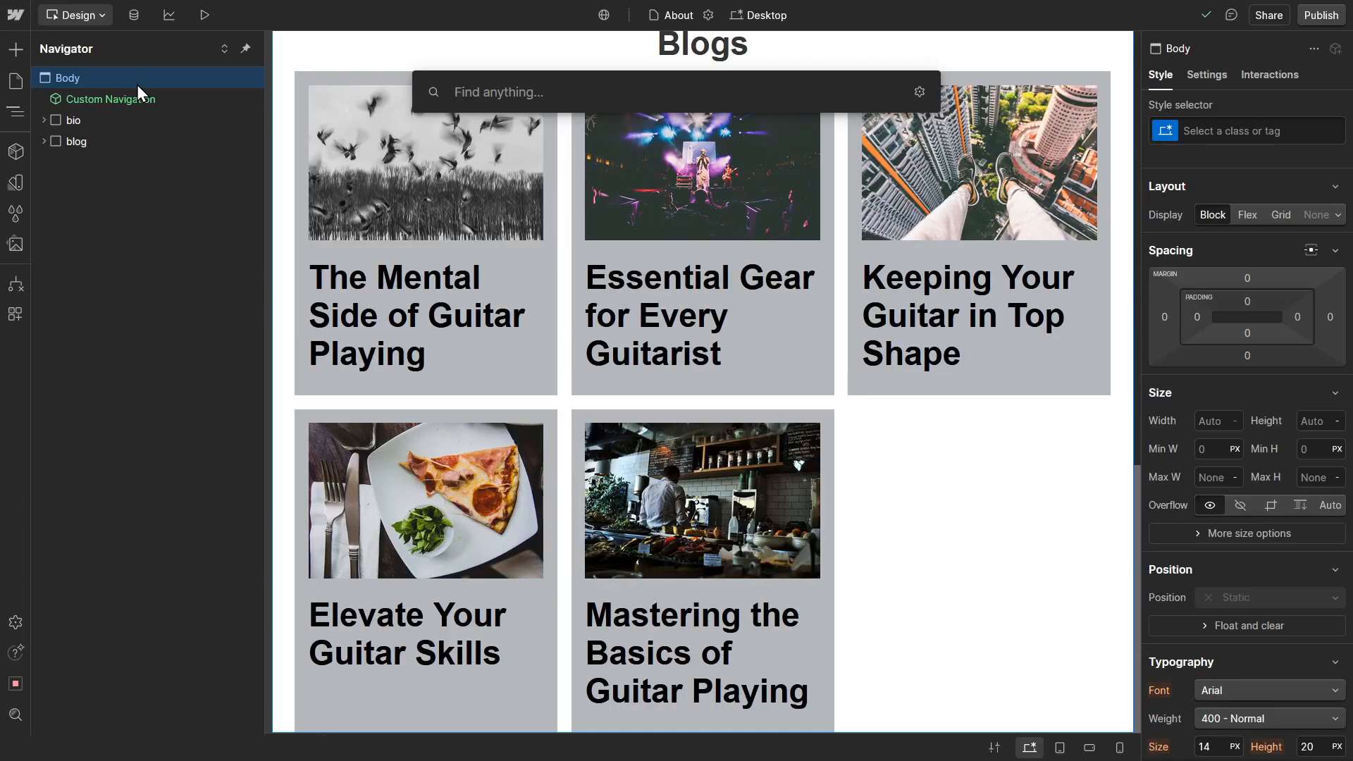
{"action": "type", "text": "com"}
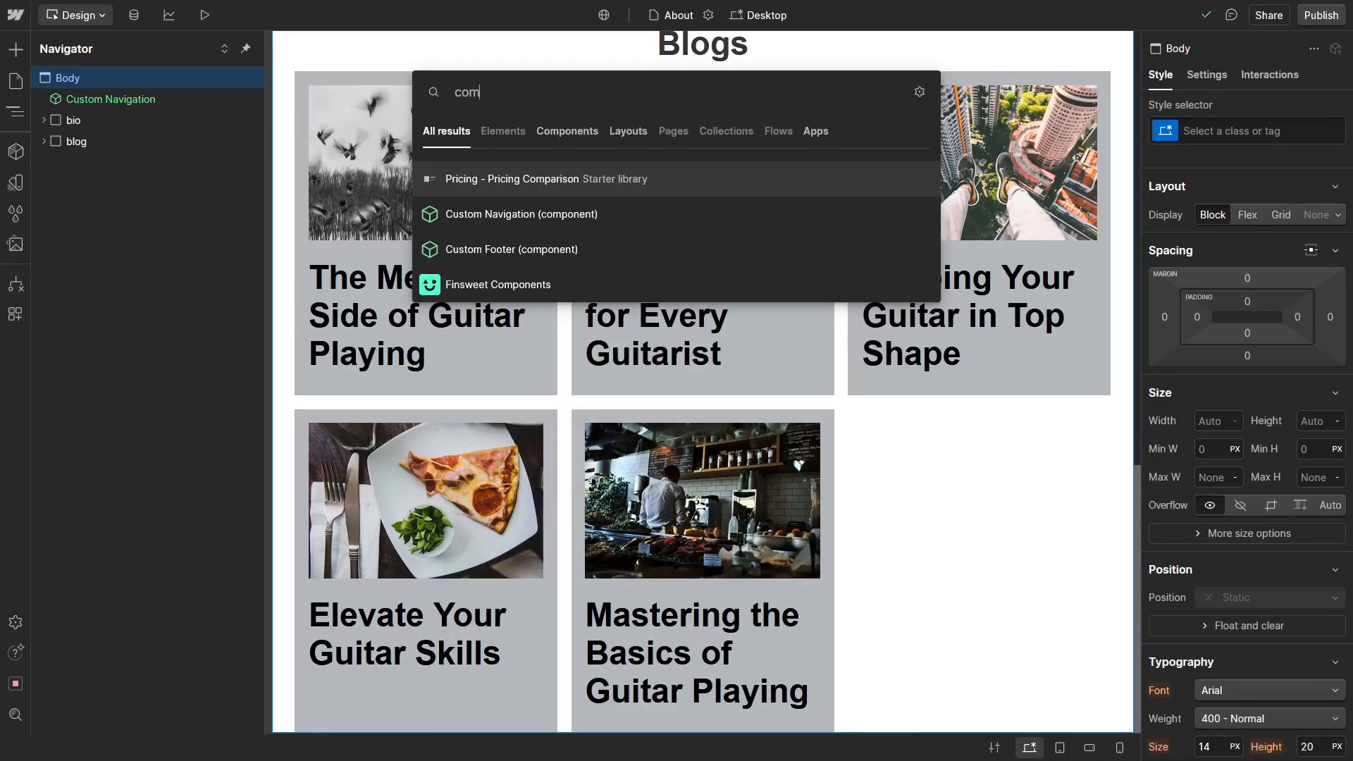
{"action": "left_click", "coordinate": [556, 256]}
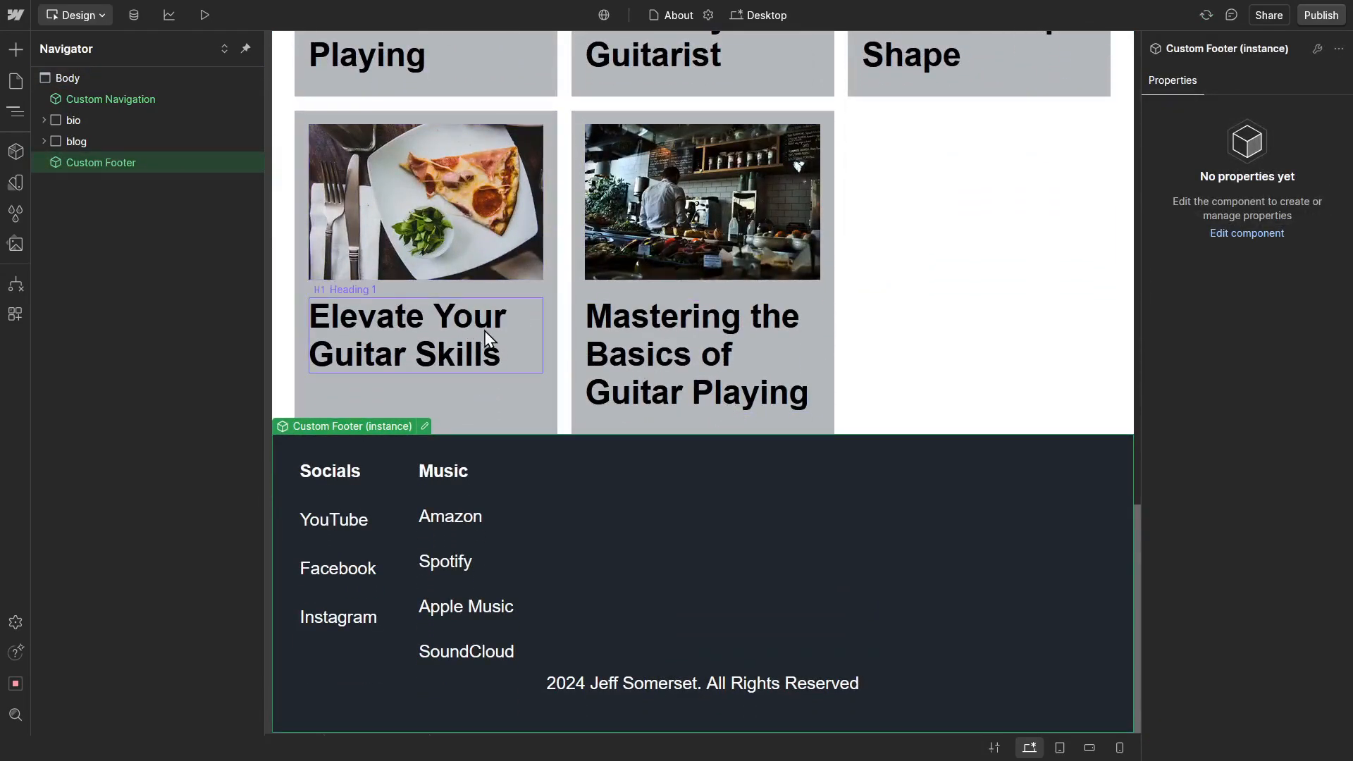
Step: Set the bottom margin of the blog section to 2rem to separate it from the footer
{"action": "scroll", "coordinate": [480, 329], "scroll_direction": "up", "scroll_amount": 4}
{"action": "scroll", "coordinate": [481, 328], "scroll_direction": "down", "scroll_amount": 1}
{"action": "scroll", "coordinate": [480, 328], "scroll_direction": "down", "scroll_amount": 3}
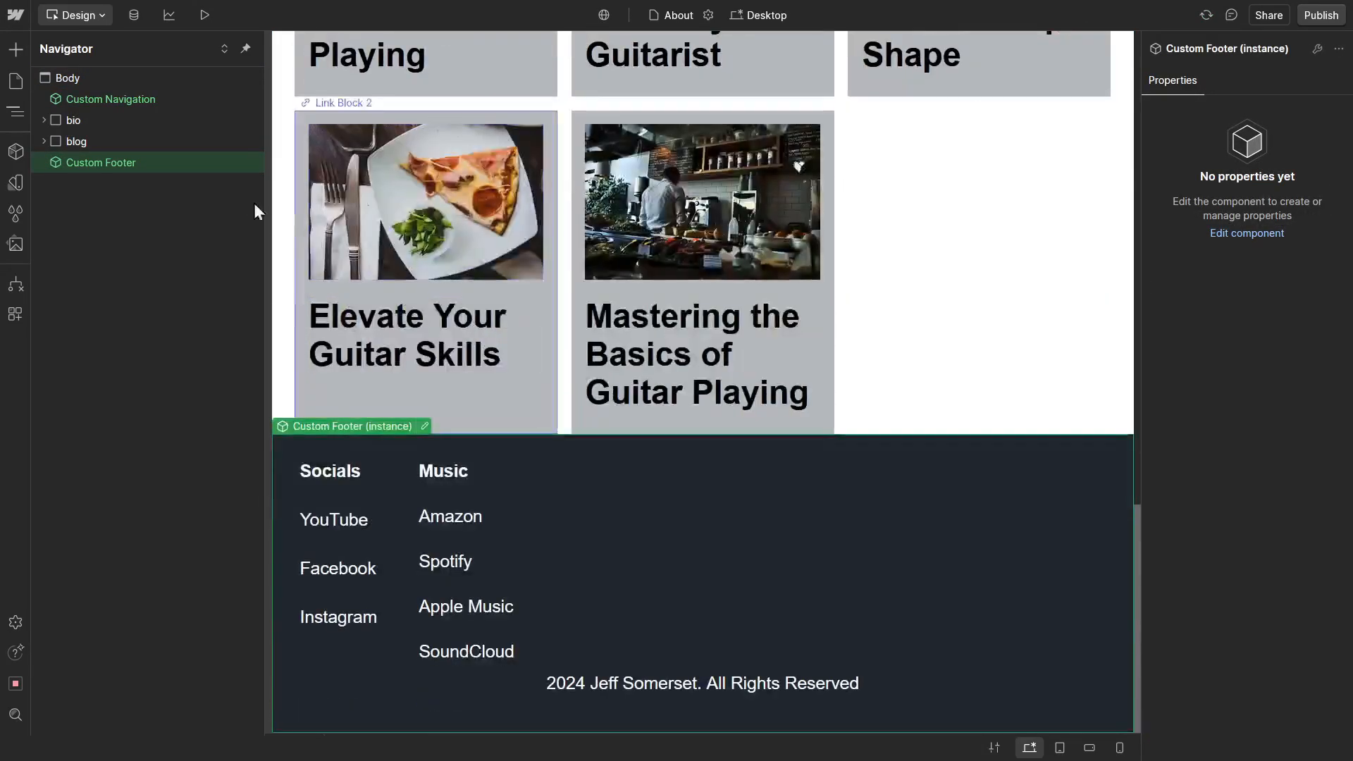
{"action": "left_click", "coordinate": [109, 140]}
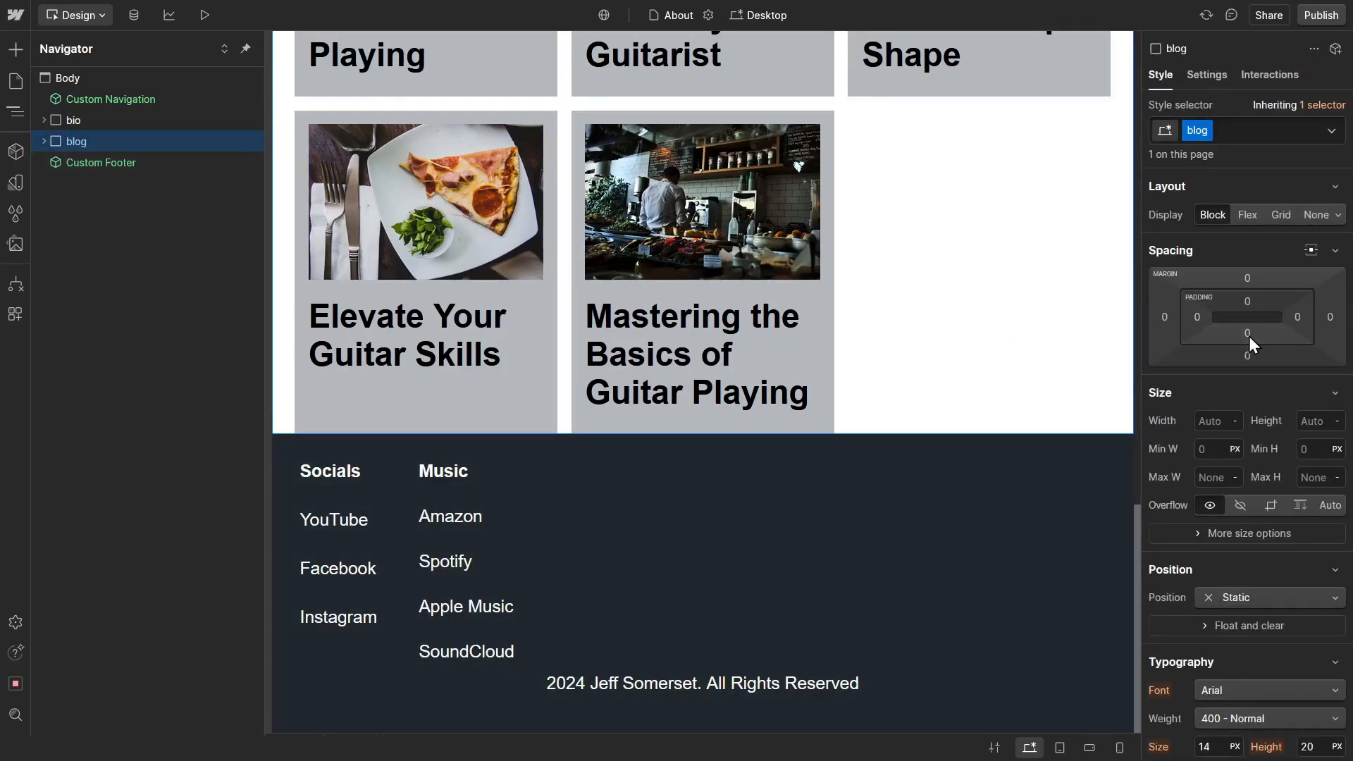
{"action": "left_click", "coordinate": [1247, 356]}
{"action": "type", "text": "2rem"}
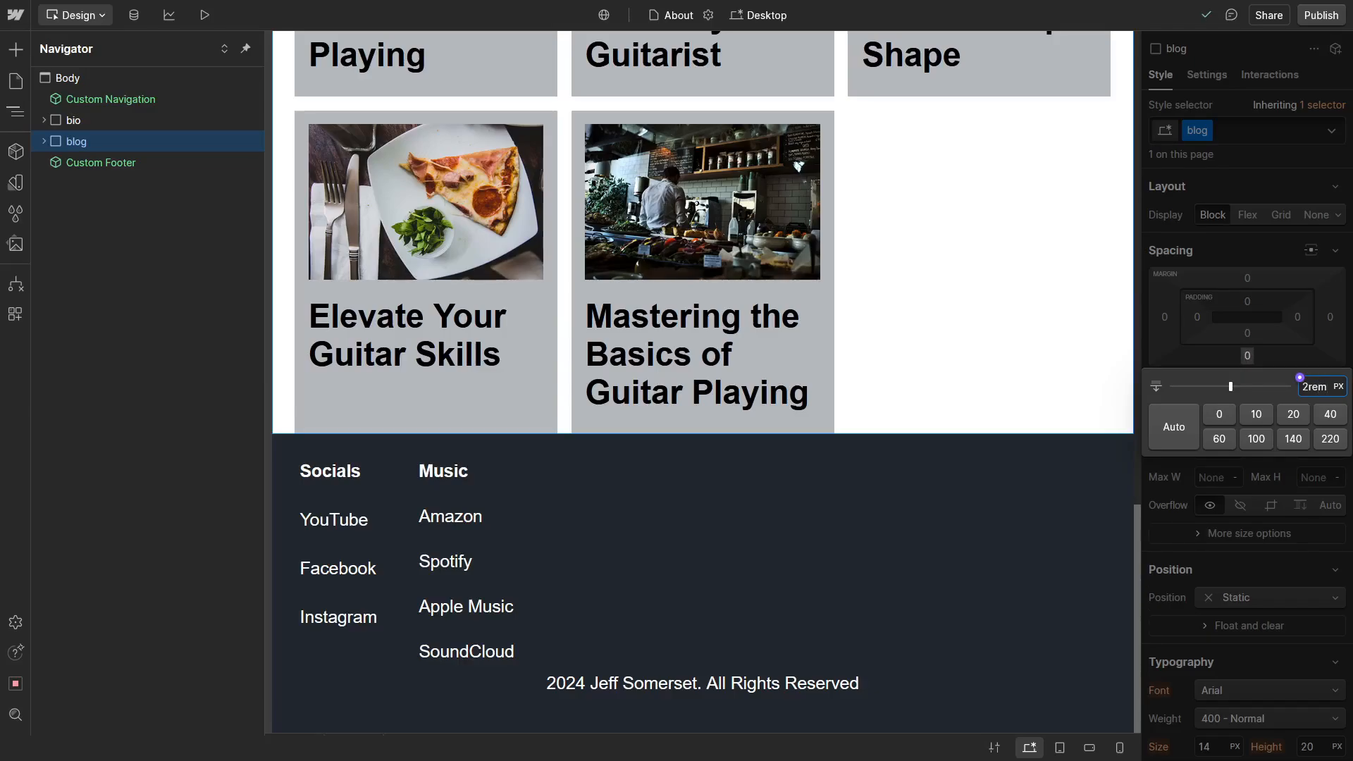
{"action": "key", "text": "Return"}
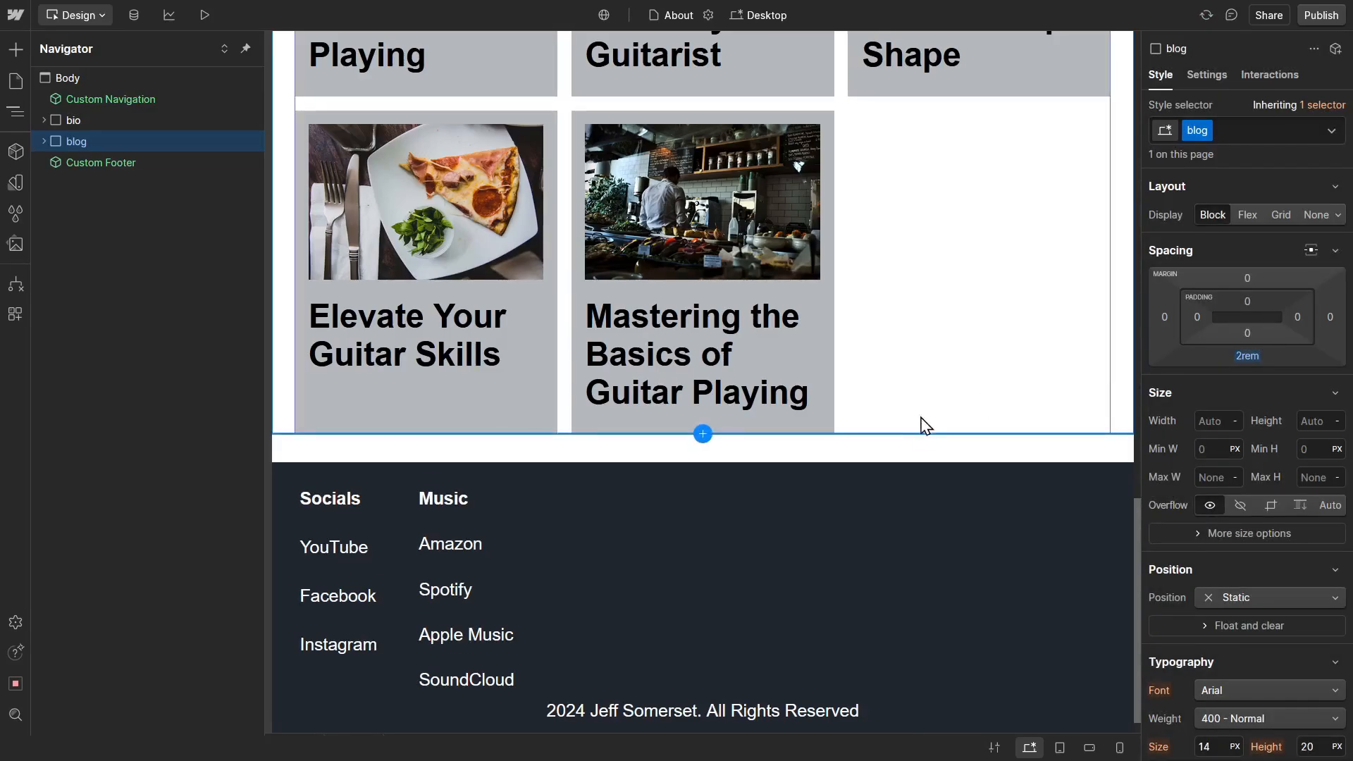
Step: Preview the About page and open the post "Keeping Your Guitar in Top Shape" from its blog card
{"action": "scroll", "coordinate": [955, 448], "scroll_direction": "up", "scroll_amount": 6}
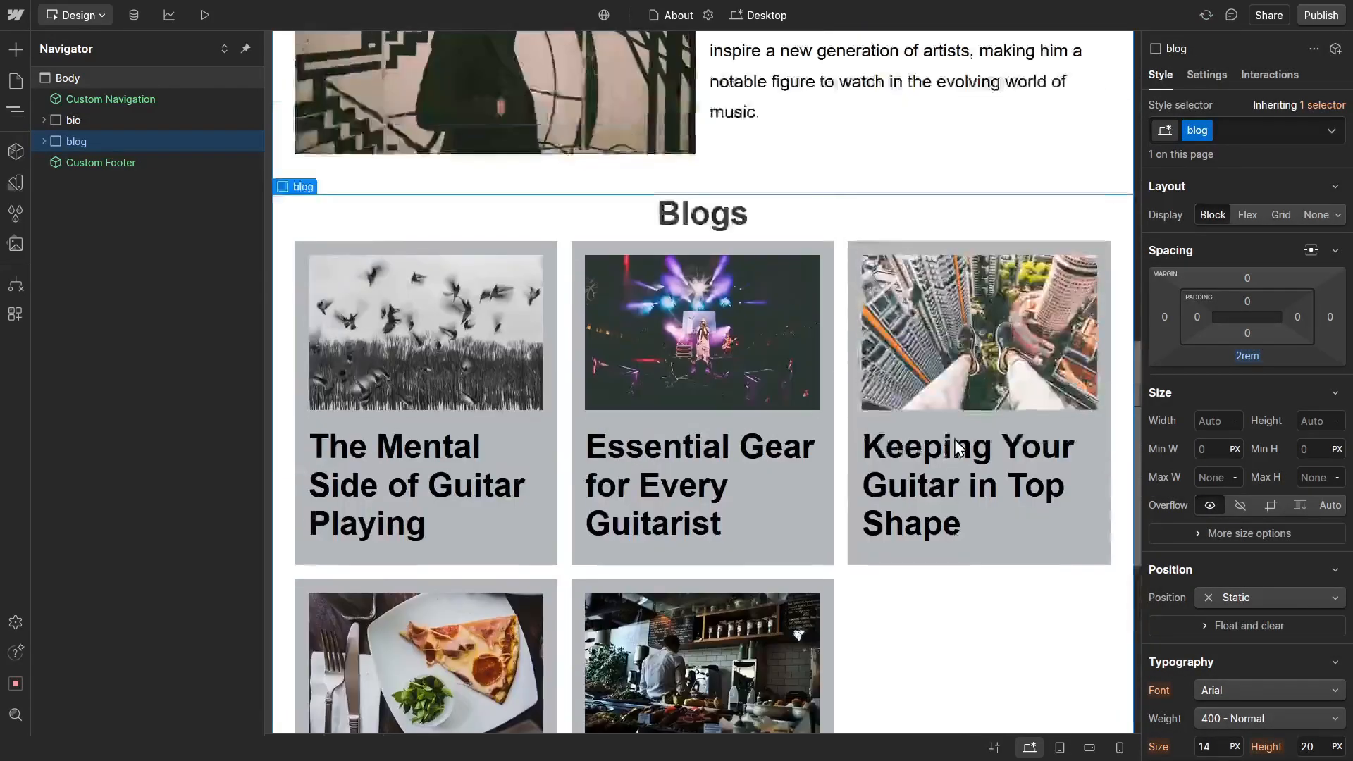
{"action": "key", "text": "ctrl+shift+p"}
{"action": "scroll", "coordinate": [1252, 471], "scroll_direction": "down", "scroll_amount": 15}
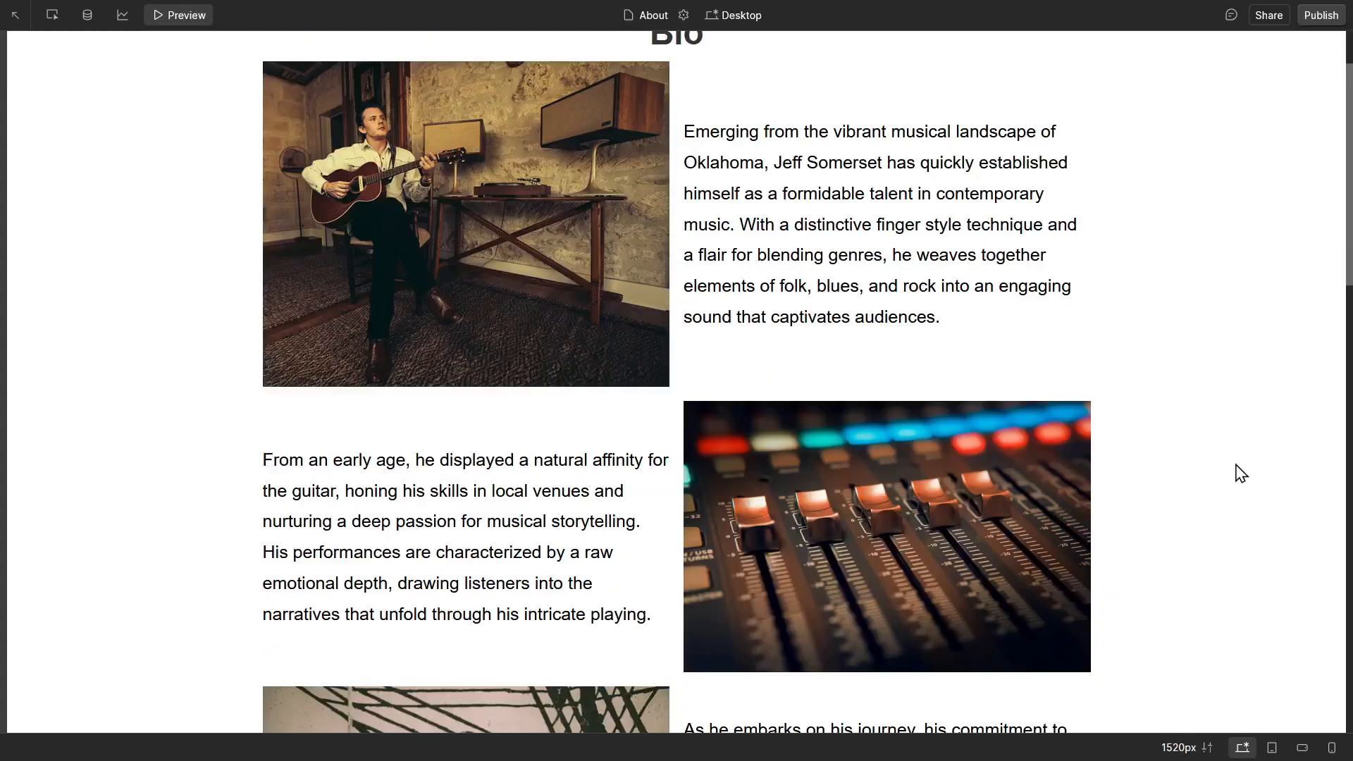
{"action": "scroll", "coordinate": [1224, 481], "scroll_direction": "down", "scroll_amount": 3}
{"action": "scroll", "coordinate": [1217, 484], "scroll_direction": "up", "scroll_amount": 3}
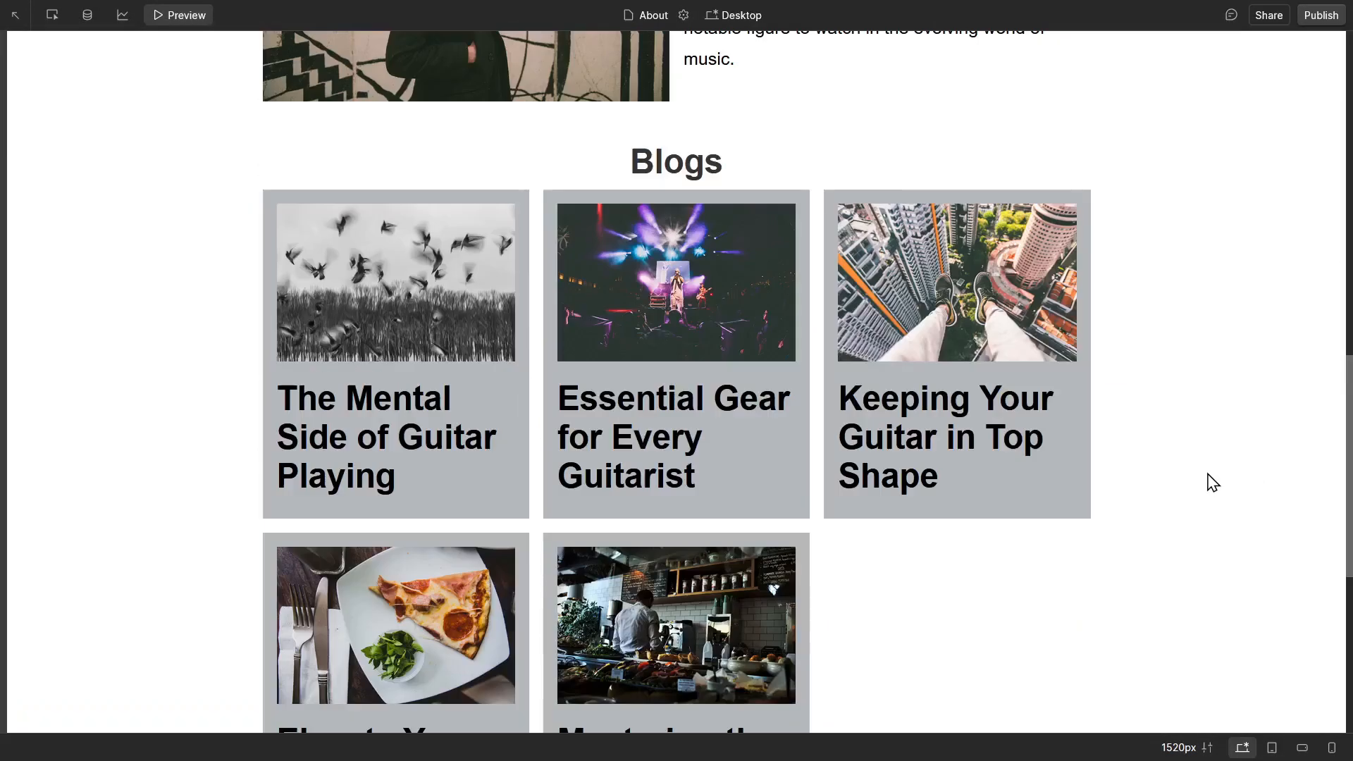
{"action": "left_click", "coordinate": [1023, 506]}
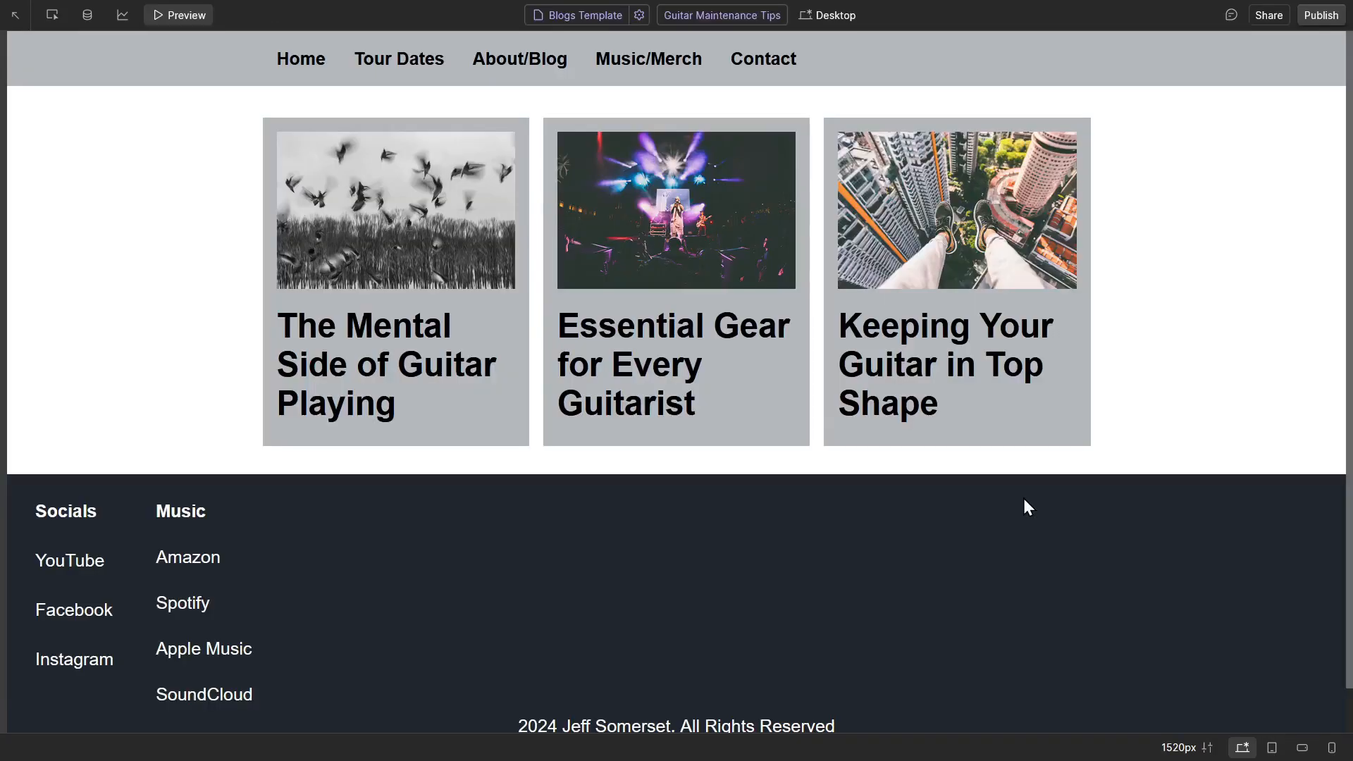
Step: Review the post page, then test its blog cards by opening "Essential Gear for Every Guitarist" and returning to "Keeping Your Guitar in Top Shape"
{"action": "scroll", "coordinate": [870, 492], "scroll_direction": "down", "scroll_amount": 4}
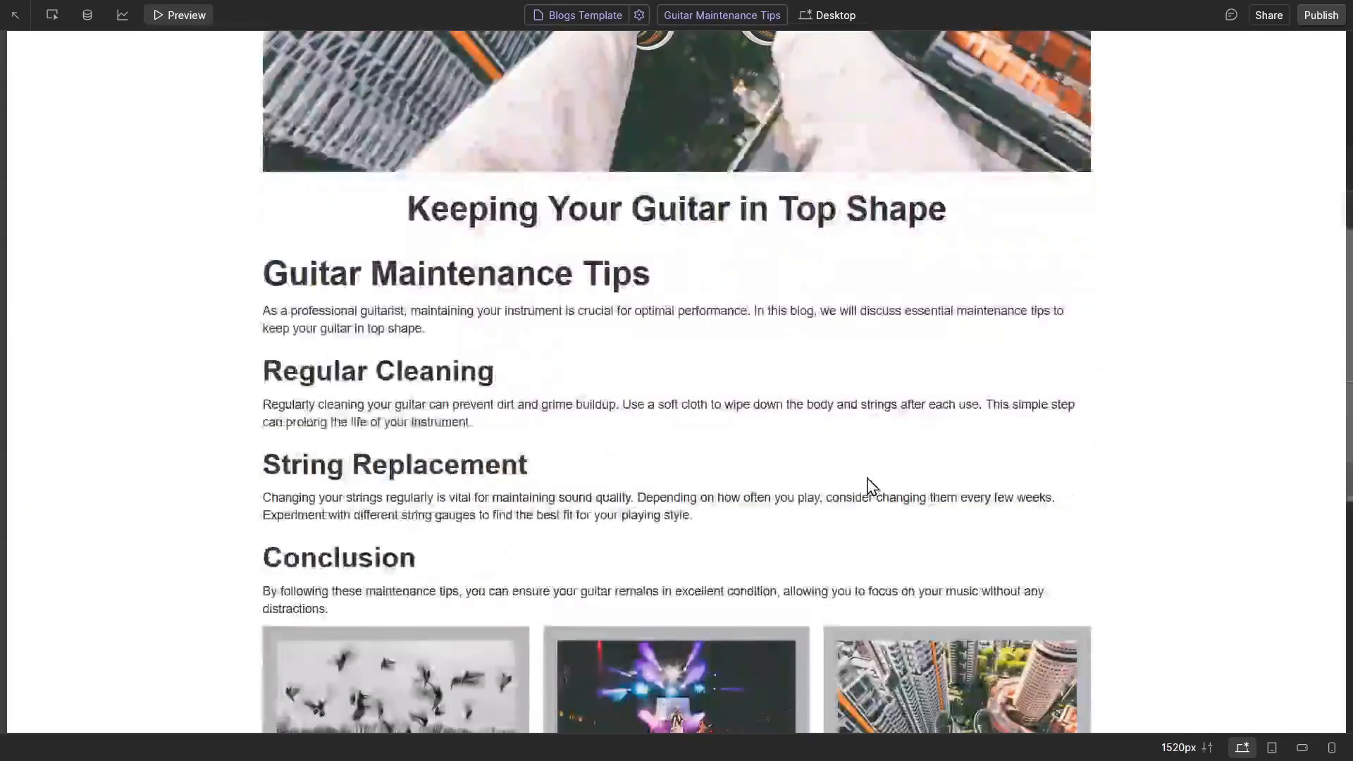
{"action": "scroll", "coordinate": [868, 491], "scroll_direction": "up", "scroll_amount": 5}
{"action": "scroll", "coordinate": [868, 491], "scroll_direction": "down", "scroll_amount": 10}
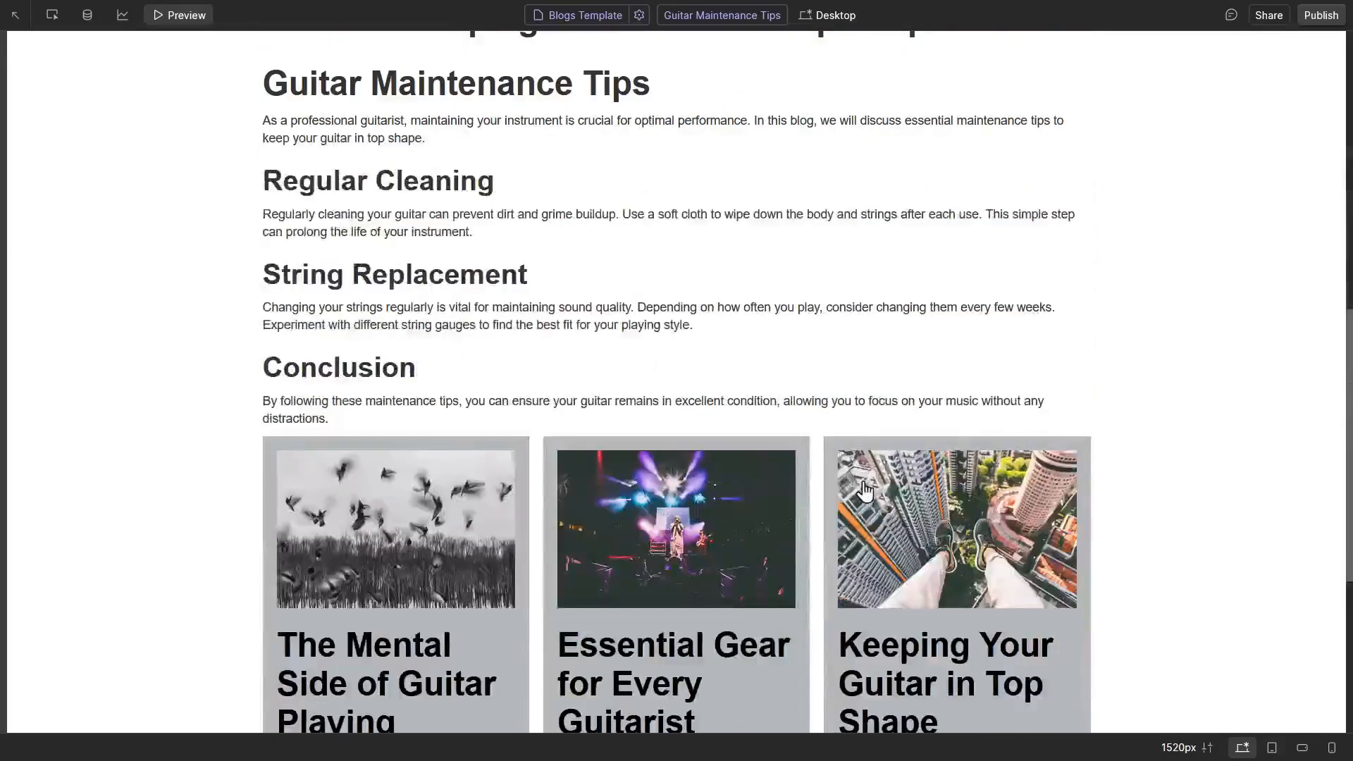
{"action": "left_click", "coordinate": [764, 522]}
{"action": "scroll", "coordinate": [924, 546], "scroll_direction": "down", "scroll_amount": 9}
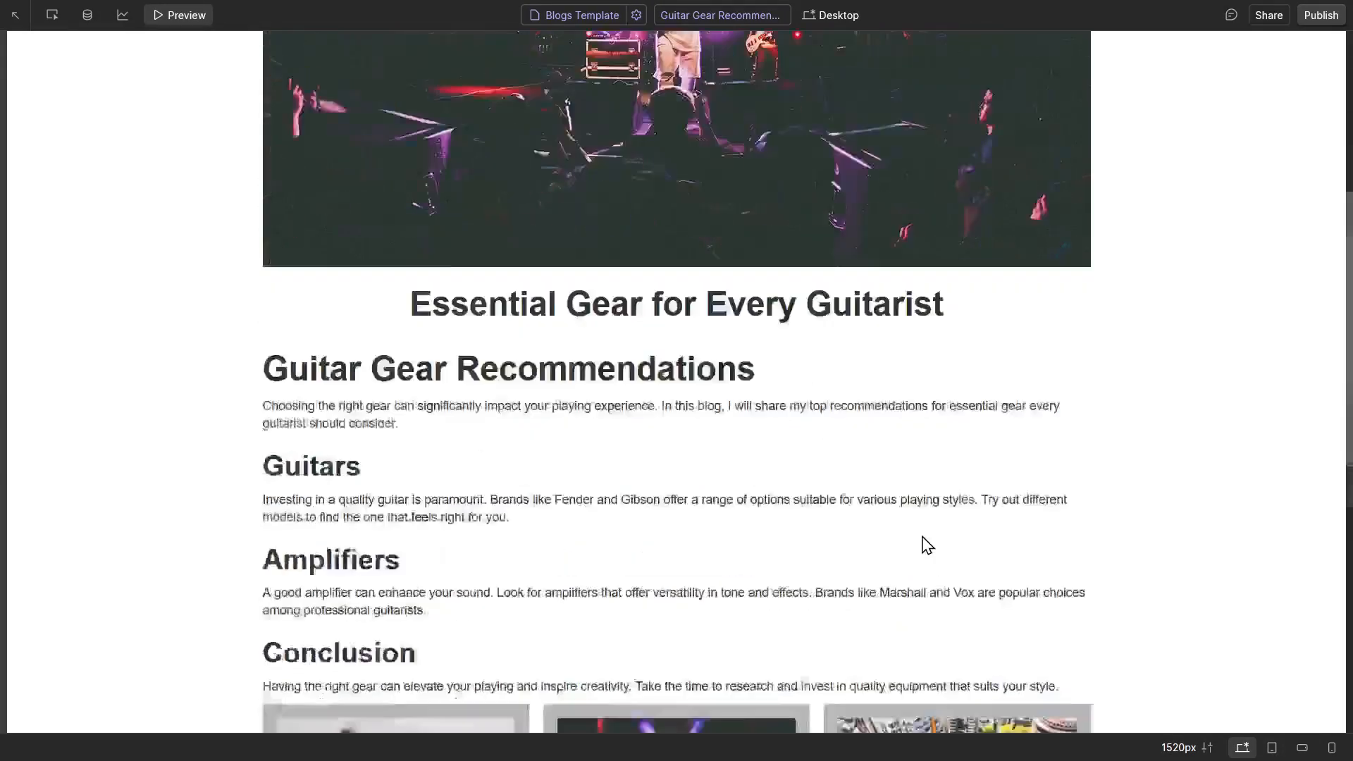
{"action": "left_click", "coordinate": [926, 540]}
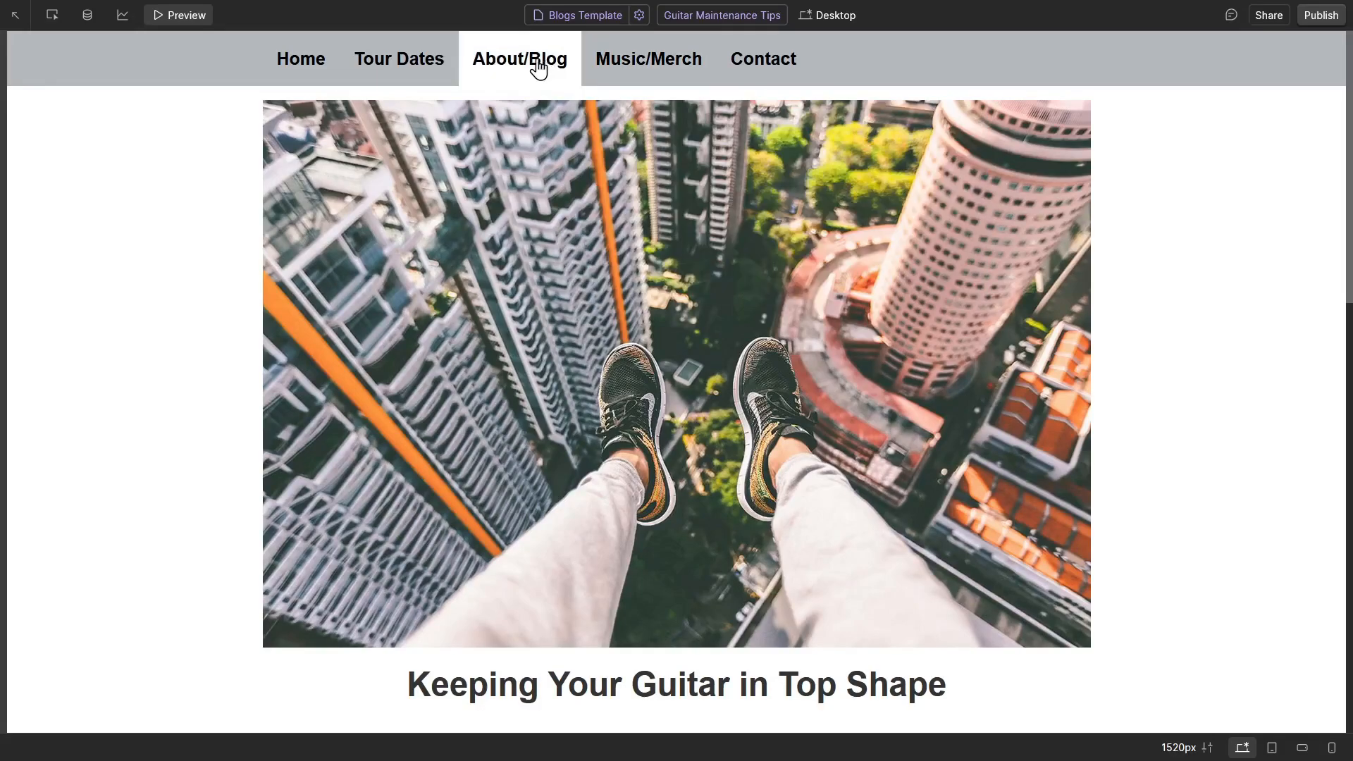
Step: Return to the About page through the site's About/Blog link and review the Blogs section down to the footer
{"action": "left_click", "coordinate": [540, 65]}
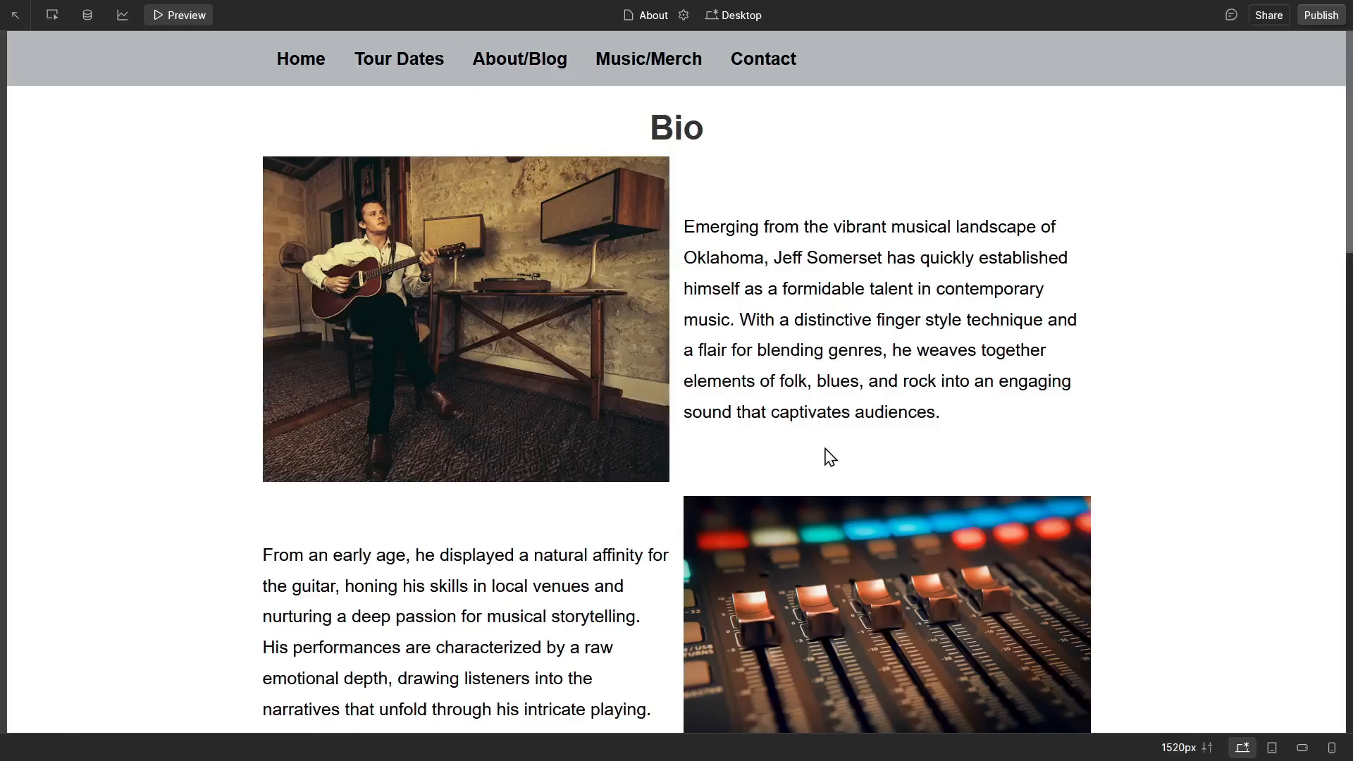
{"action": "scroll", "coordinate": [824, 456], "scroll_direction": "down", "scroll_amount": 8}
{"action": "scroll", "coordinate": [839, 465], "scroll_direction": "down", "scroll_amount": 5}
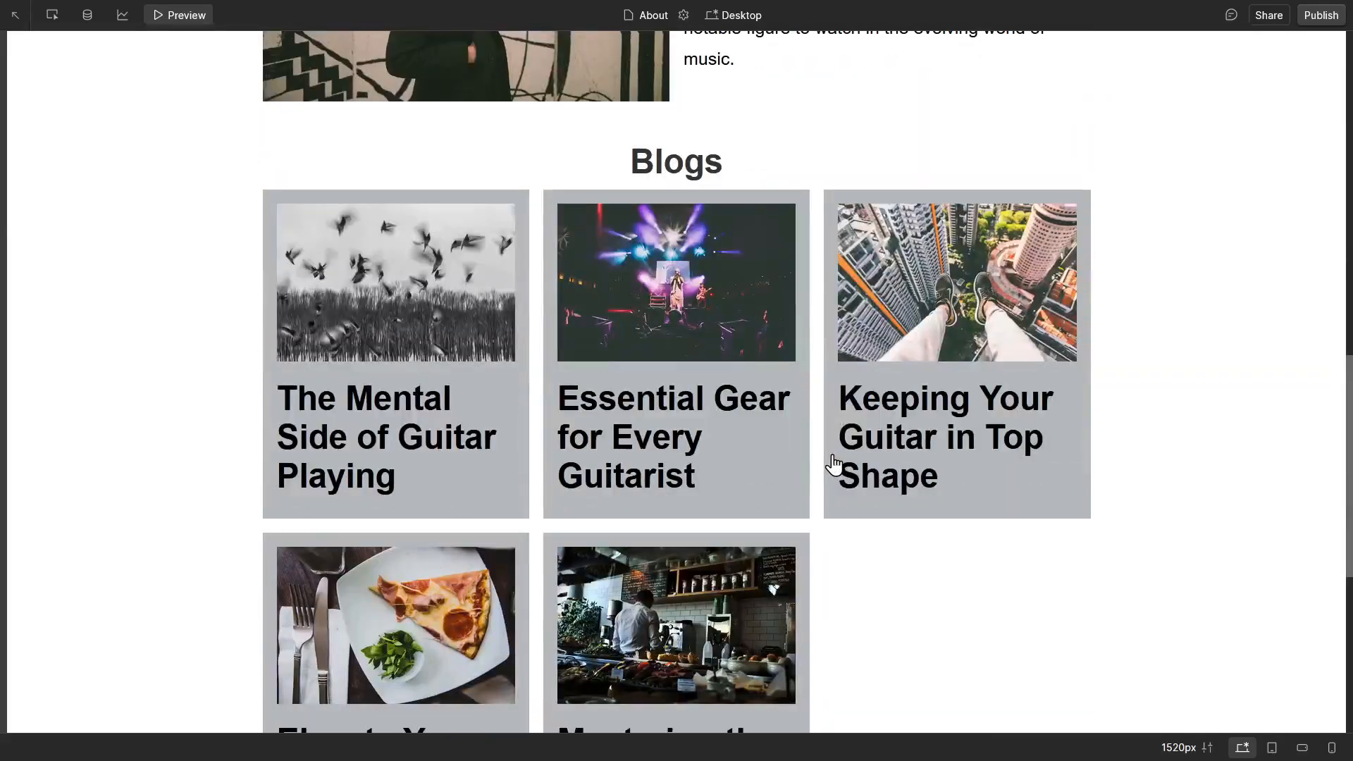
{"action": "scroll", "coordinate": [837, 463], "scroll_direction": "down", "scroll_amount": 3}
{"action": "scroll", "coordinate": [837, 463], "scroll_direction": "down", "scroll_amount": 4}
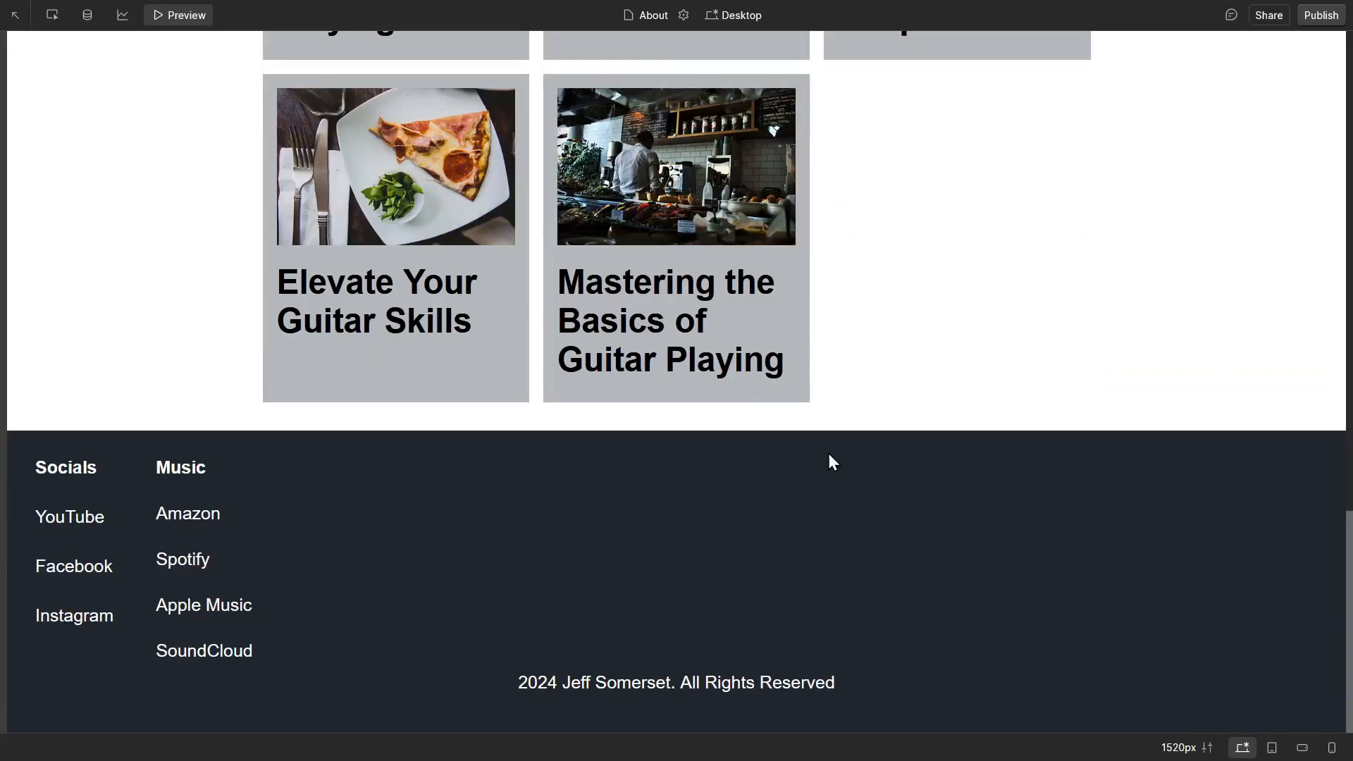